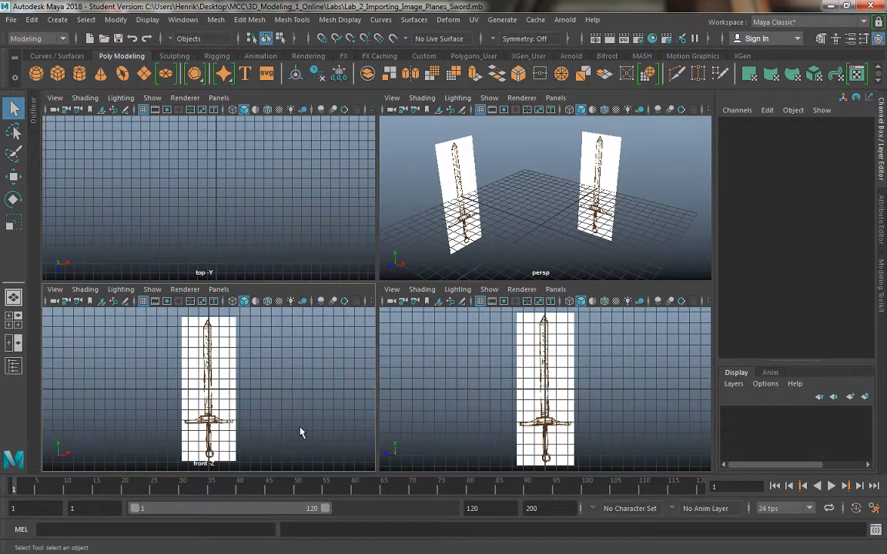
Step: Examine the sword reference image planes in the front, side and perspective views
click(591, 460)
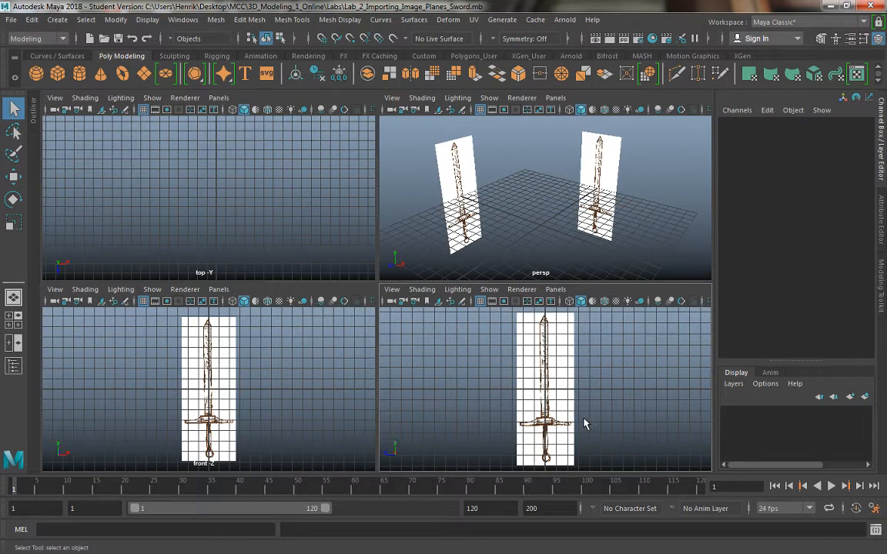
alt+right_drag(582, 422, 576, 387)
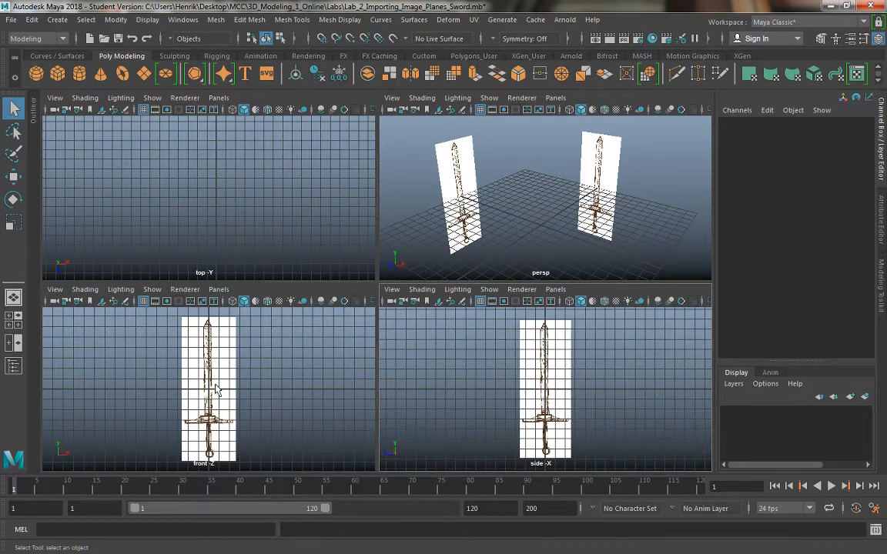
alt+right_drag(232, 360, 260, 411)
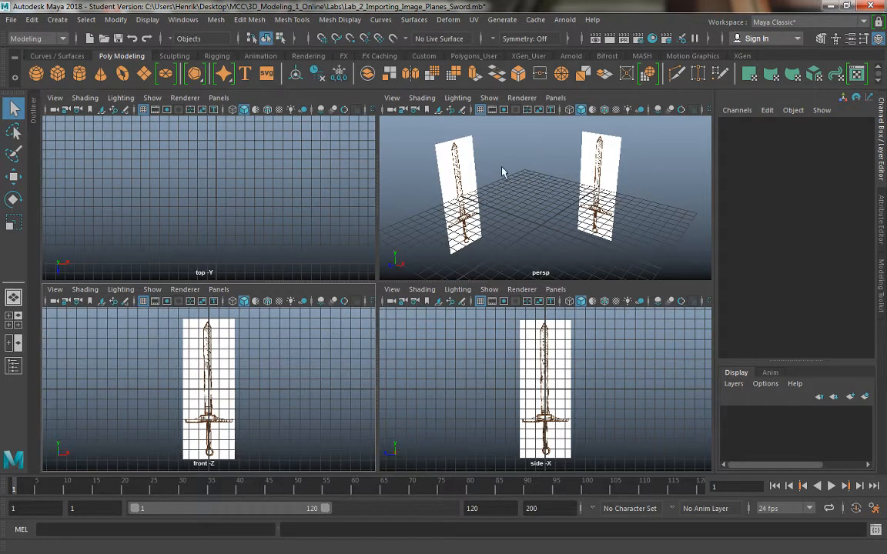
alt+drag(519, 218, 512, 238)
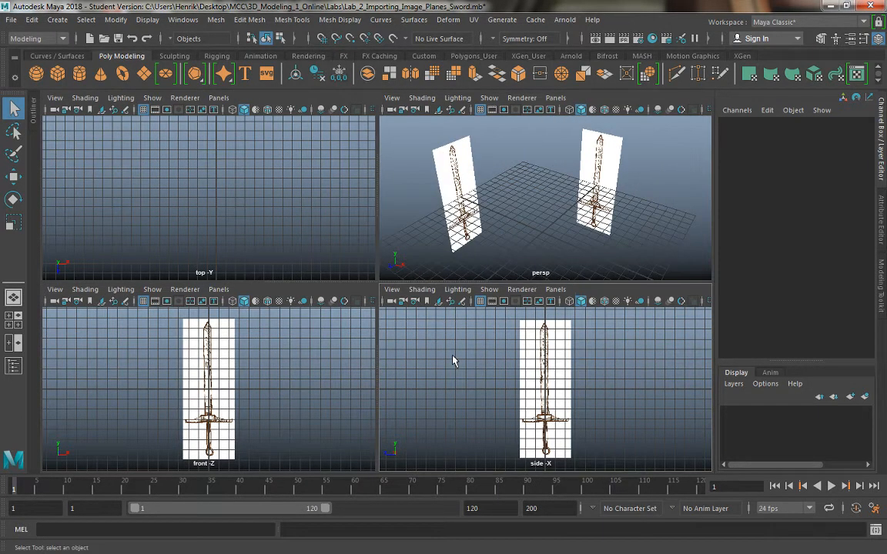
alt+middle_drag(486, 373, 474, 370)
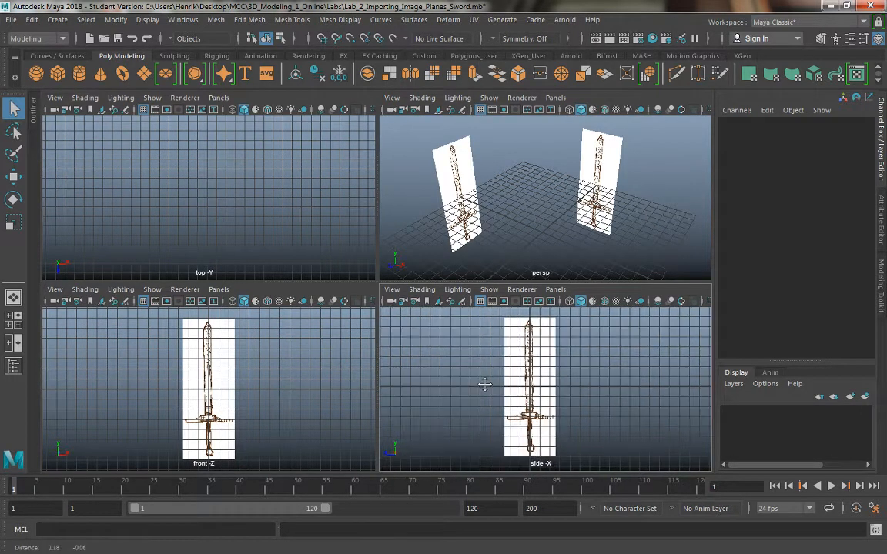
alt+middle_drag(497, 391, 484, 388)
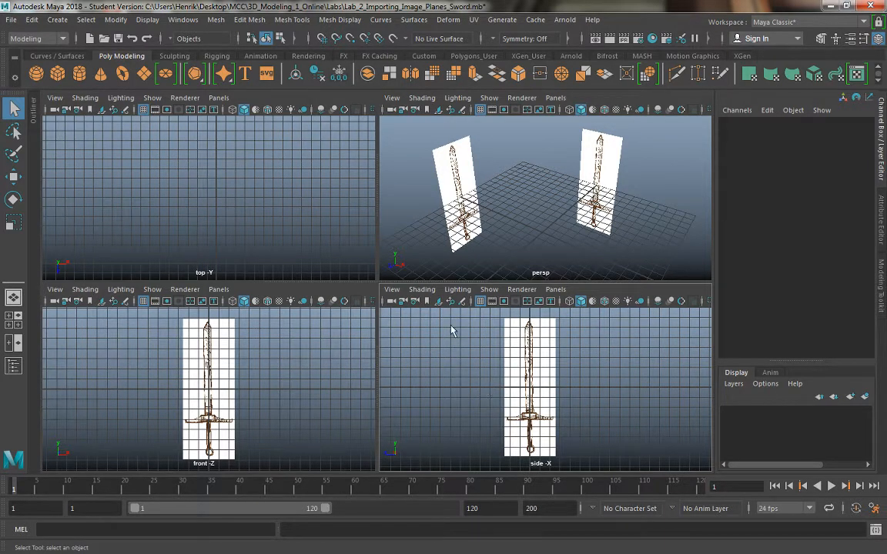
alt+drag(505, 246, 540, 231)
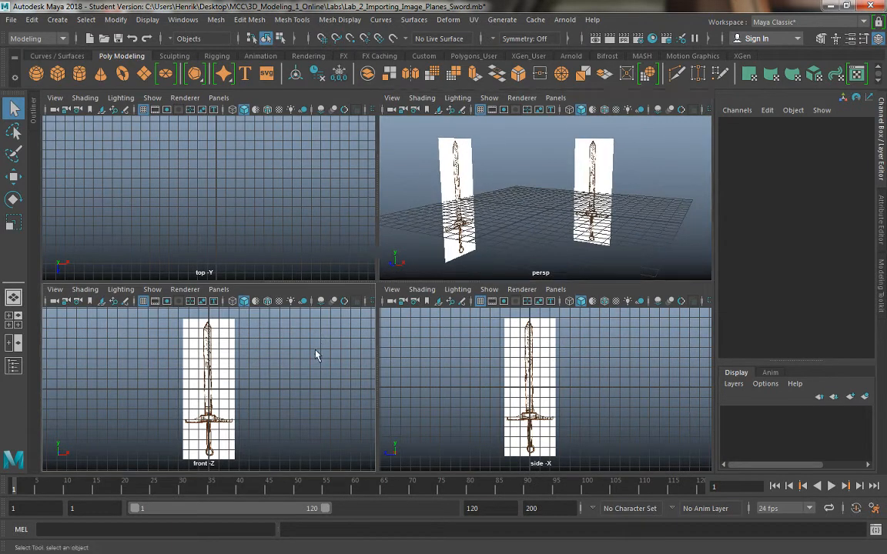
alt+middle_drag(322, 366, 320, 361)
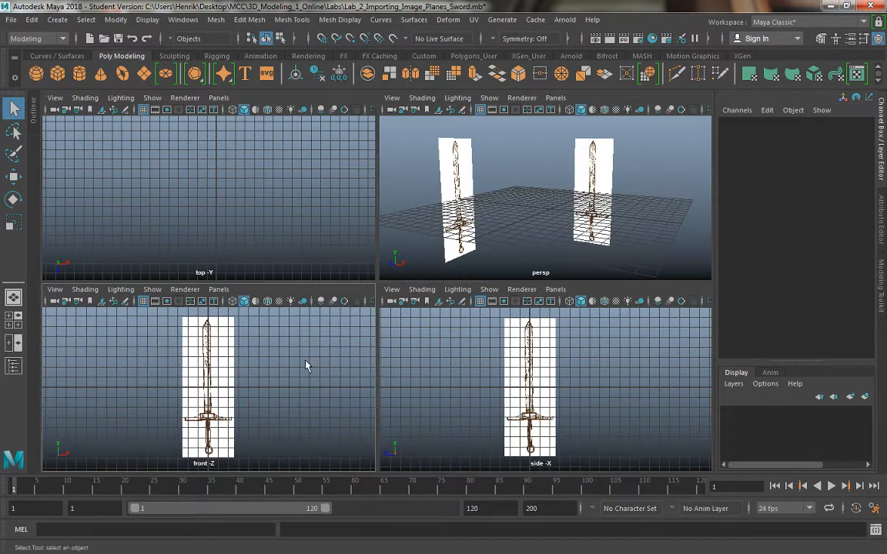
alt+middle_drag(257, 361, 263, 363)
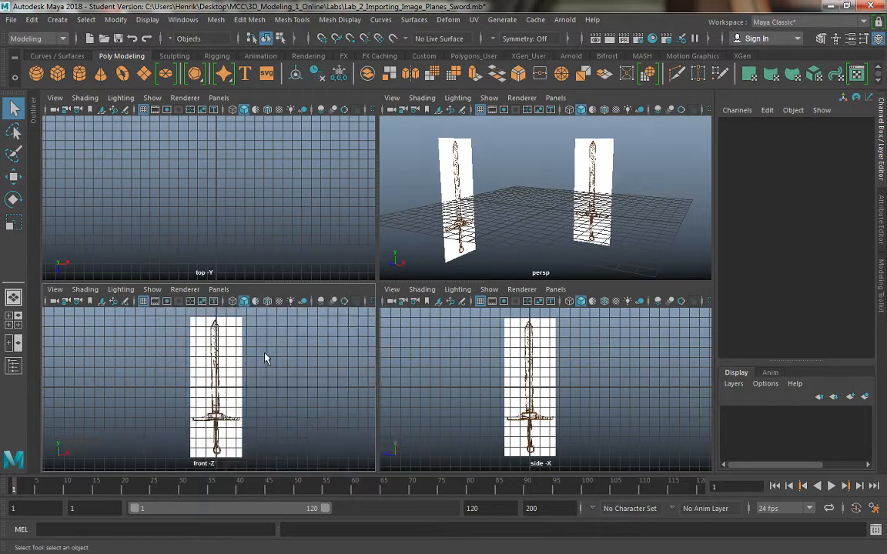
Step: Enlarge the front view and create a polygon cube at the origin over the sword drawing
key(space)
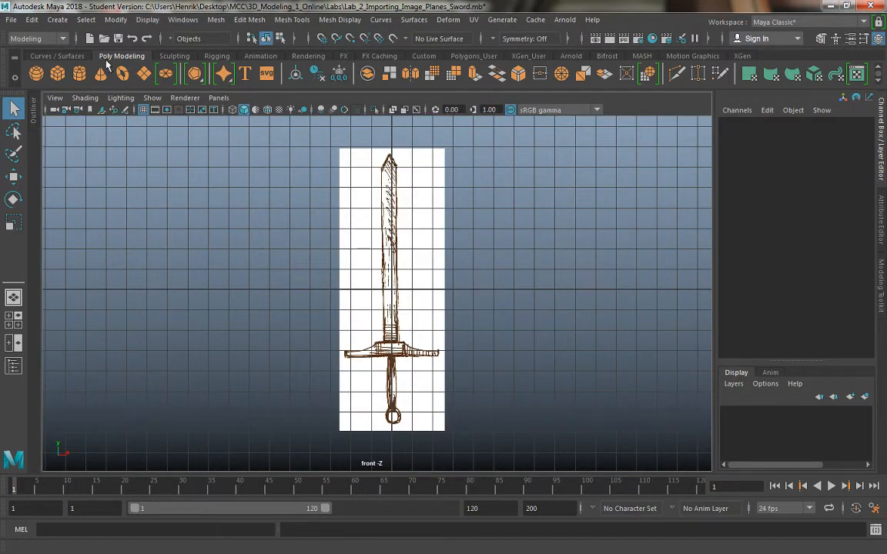
click(57, 73)
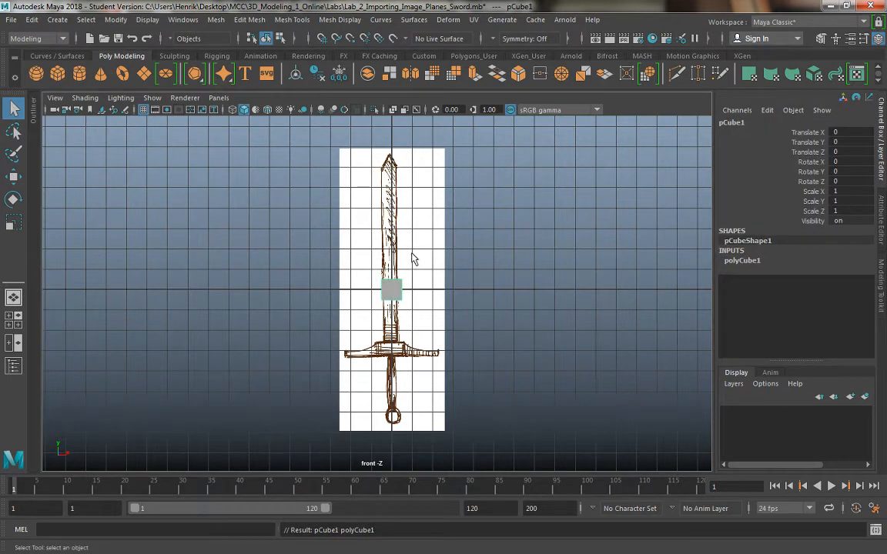
scroll(408, 254, up, 1)
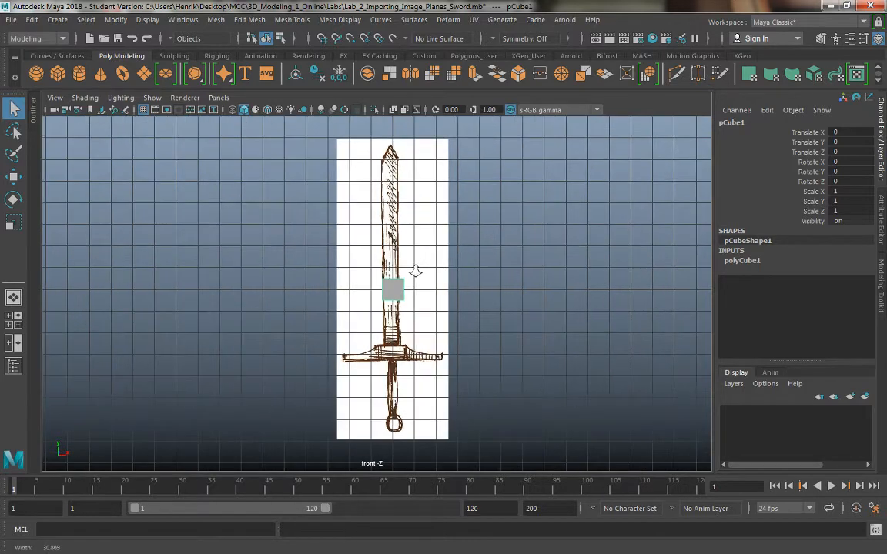
Step: Turn on X-Ray and Wireframe on Shaded display in the front view, leaving the cube deselected
click(81, 100)
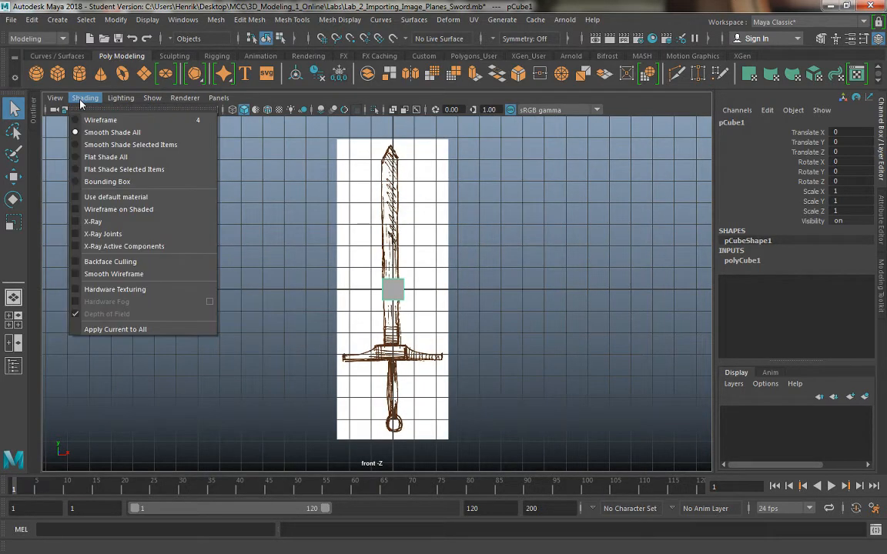
click(99, 222)
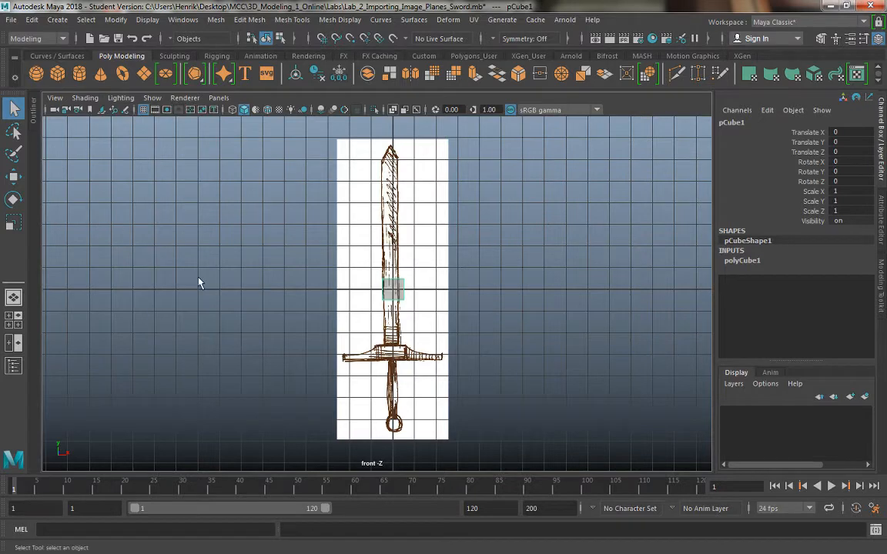
scroll(462, 283, up, 8)
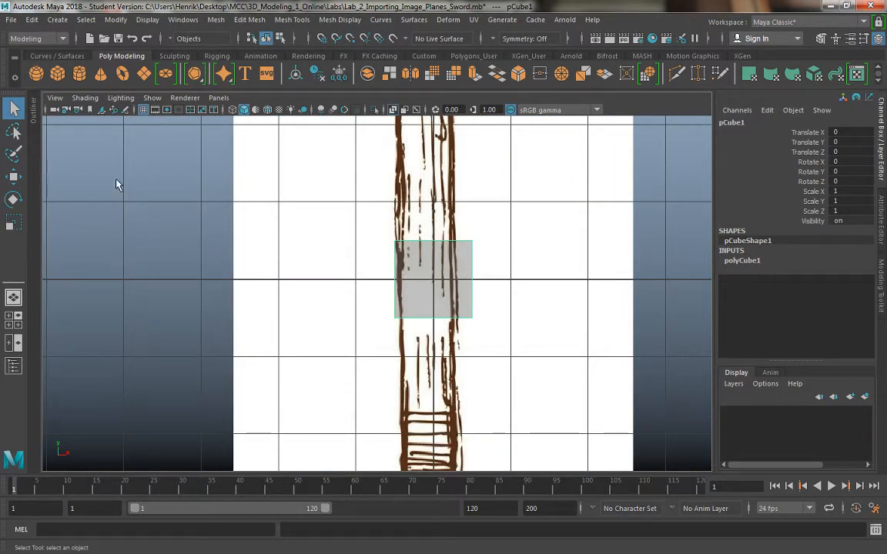
click(86, 98)
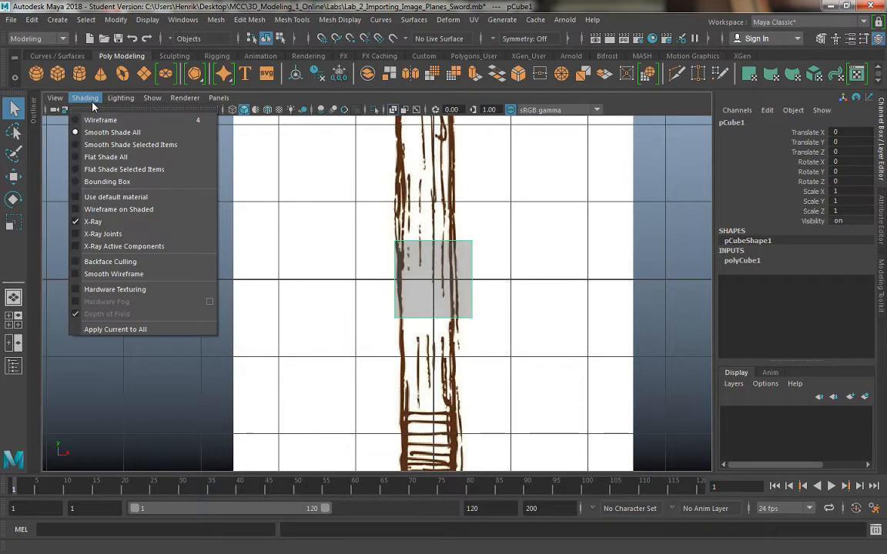
click(115, 209)
click(146, 257)
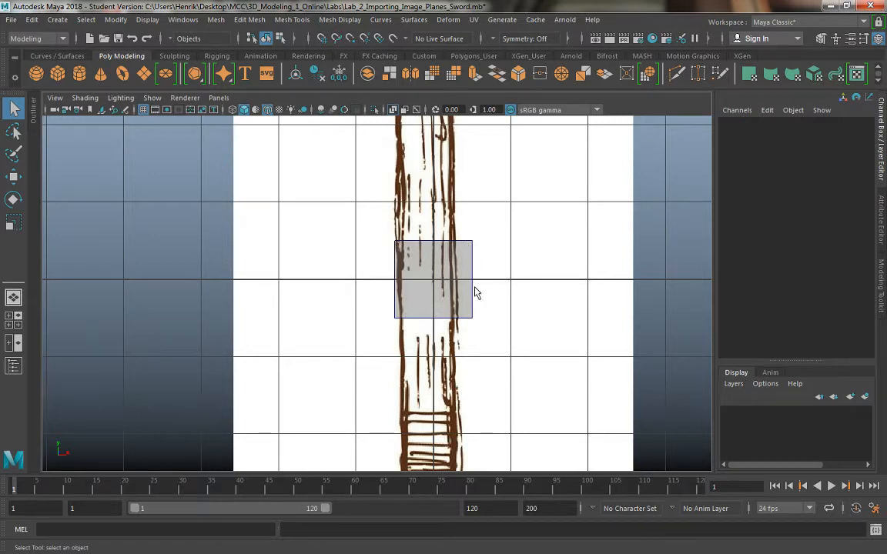
Step: Show the Attribute Editor, select the cube and stretch it vertically to roughly the length of the sword's blade
click(882, 213)
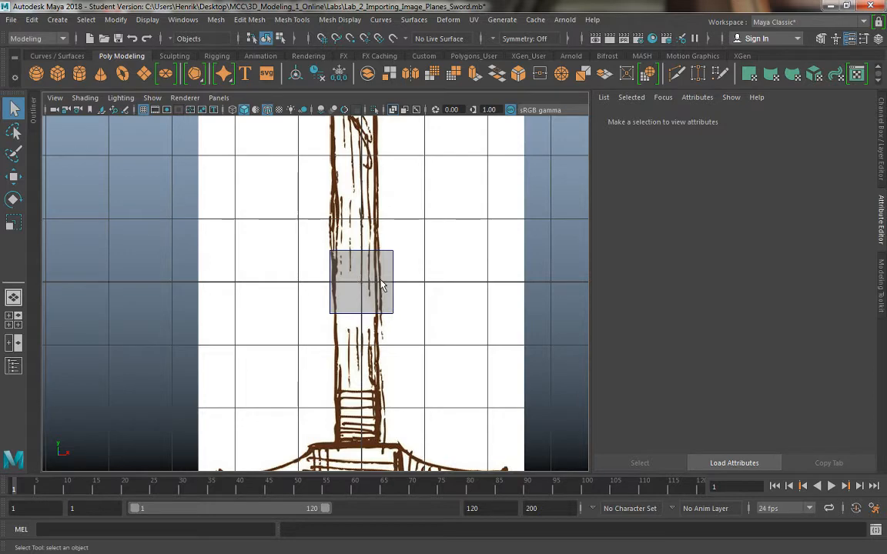
click(385, 300)
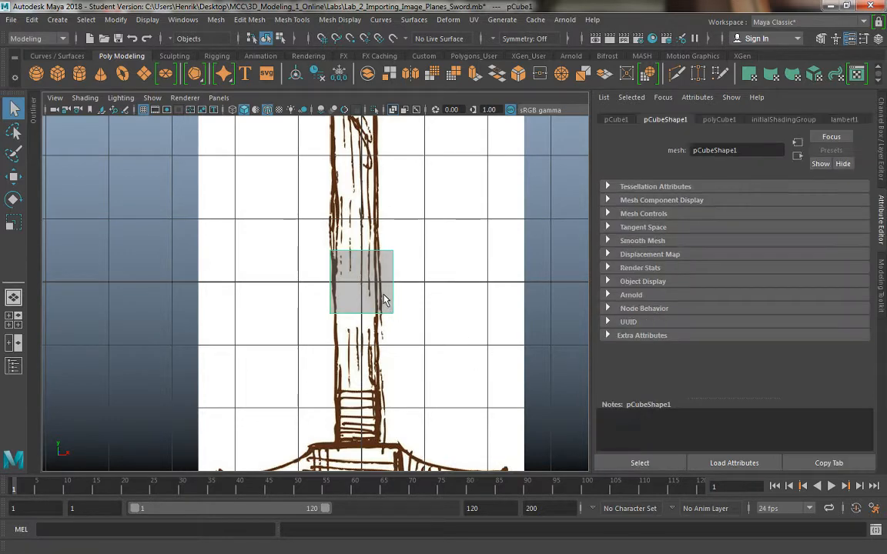
scroll(385, 300, down, 6)
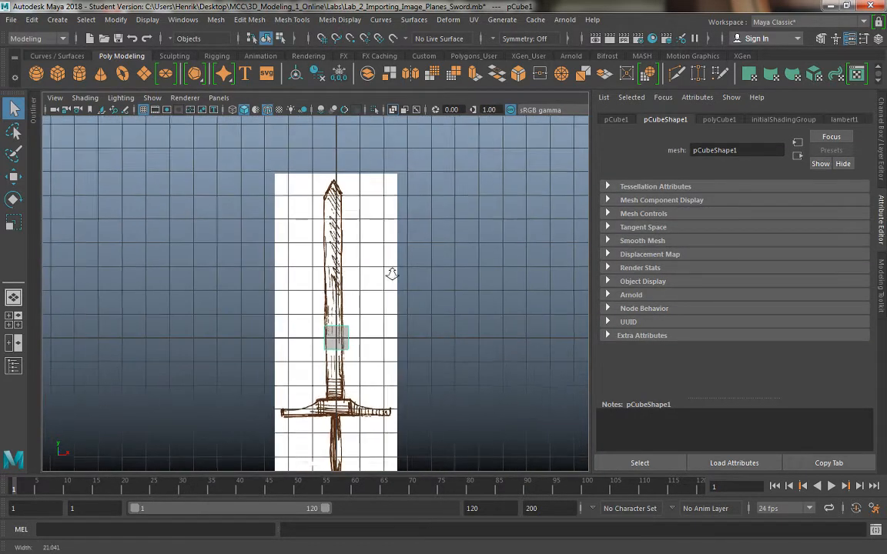
alt+middle_drag(392, 274, 402, 263)
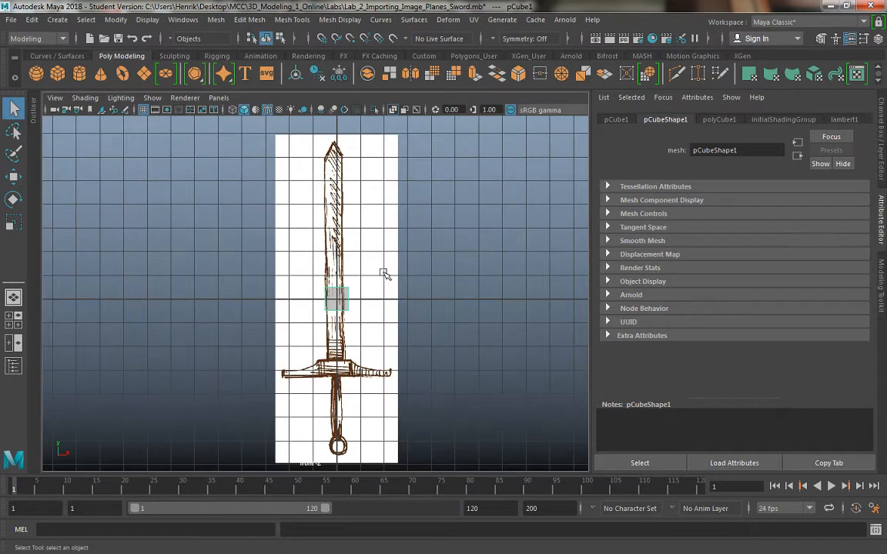
key(r)
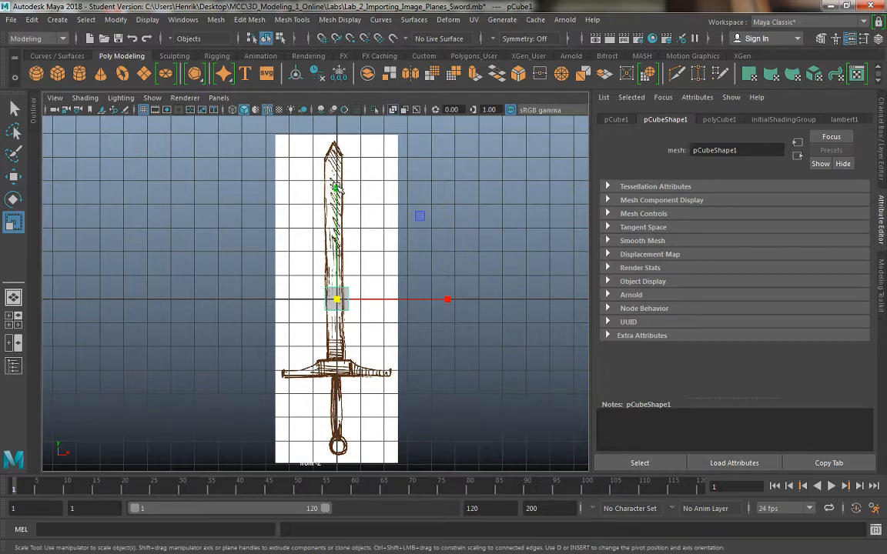
drag(302, 163, 248, 4)
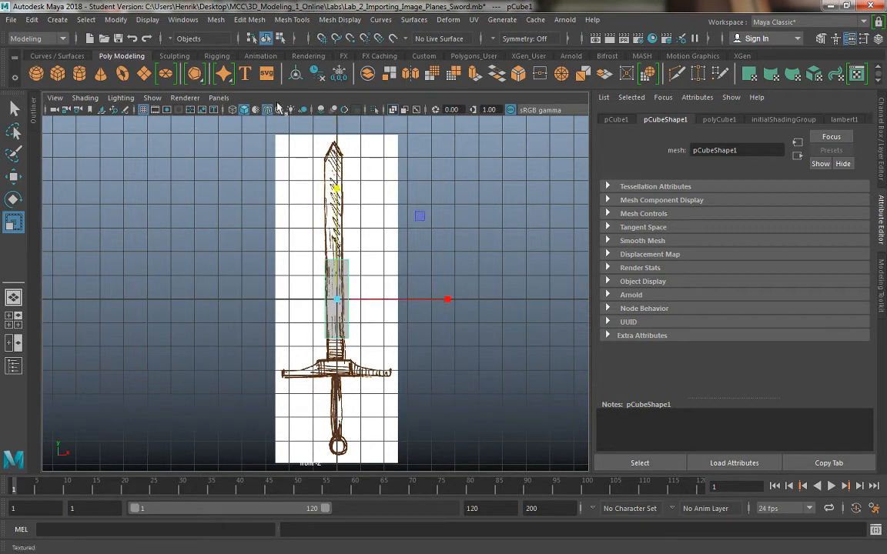
drag(335, 188, 187, 4)
drag(335, 187, 324, 143)
Step: Move the cube up over the blade drawing and refine its fit to a Y scale of about 8.80 and Y translation of about 1.87
key(w)
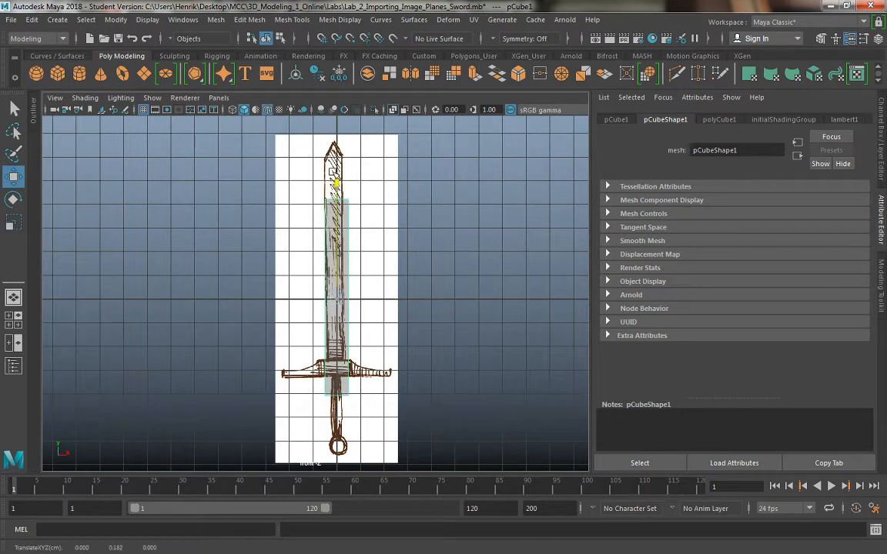
drag(336, 186, 323, 147)
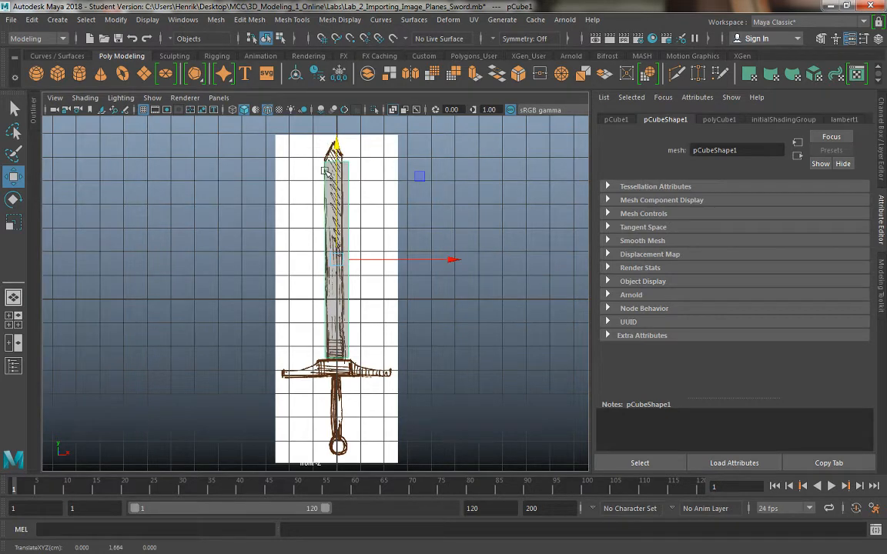
alt+right_drag(310, 220, 375, 290)
alt+middle_drag(385, 289, 387, 344)
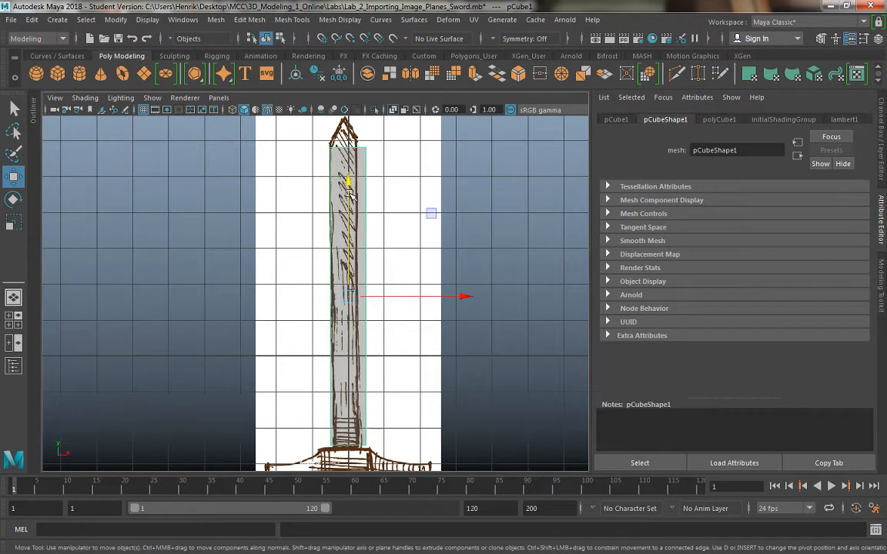
key(r)
drag(348, 187, 348, 180)
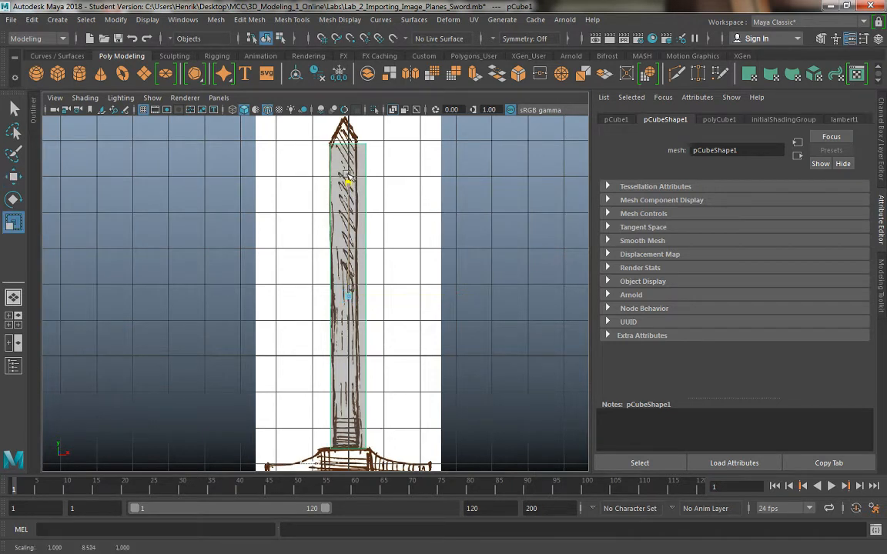
key(w)
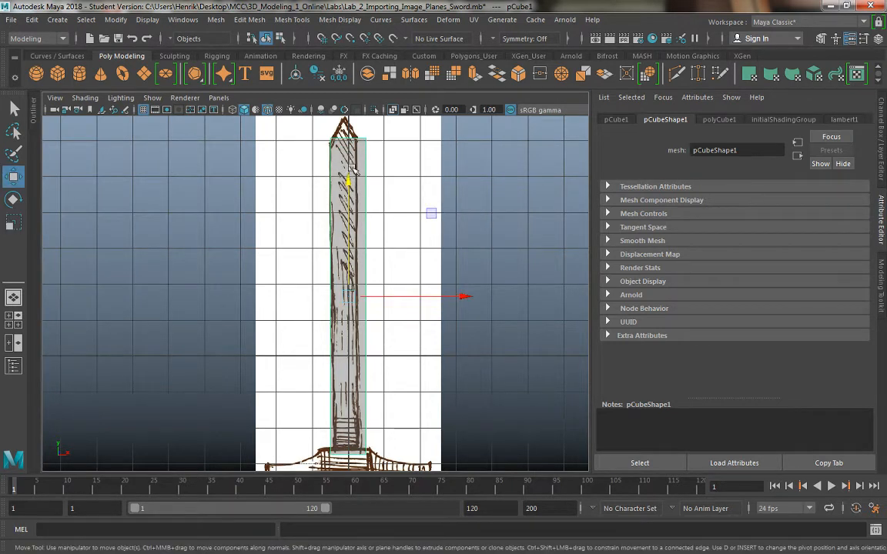
drag(351, 168, 348, 174)
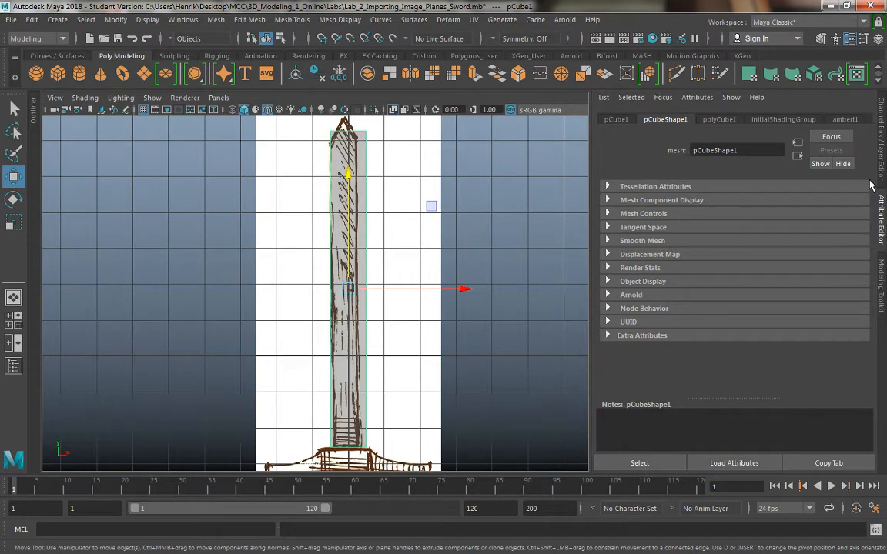
Step: Examine the blade cube's transform, polyCube history and shape attributes in the Attribute Editor
click(851, 41)
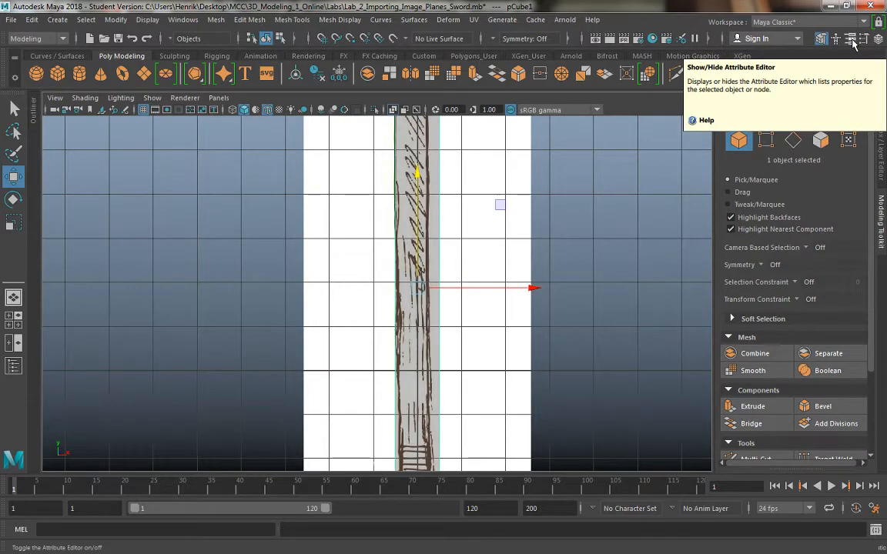
click(852, 43)
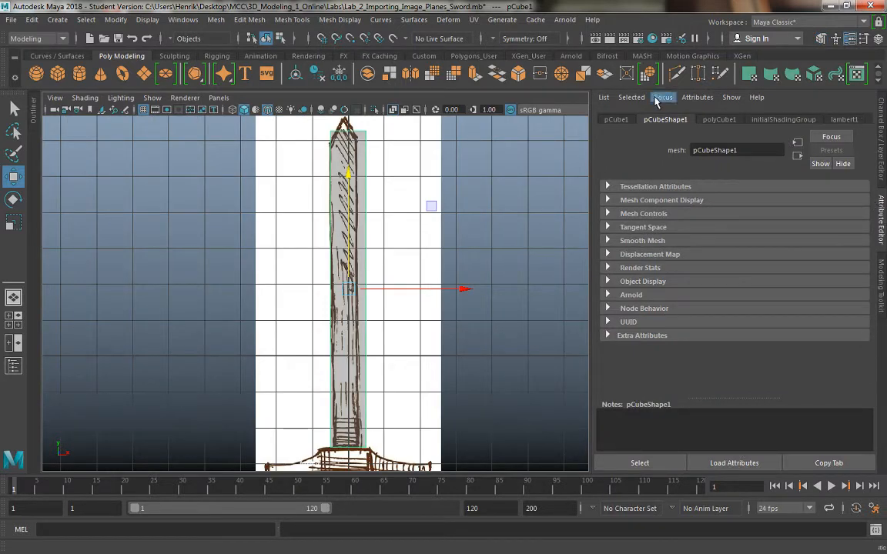
click(621, 123)
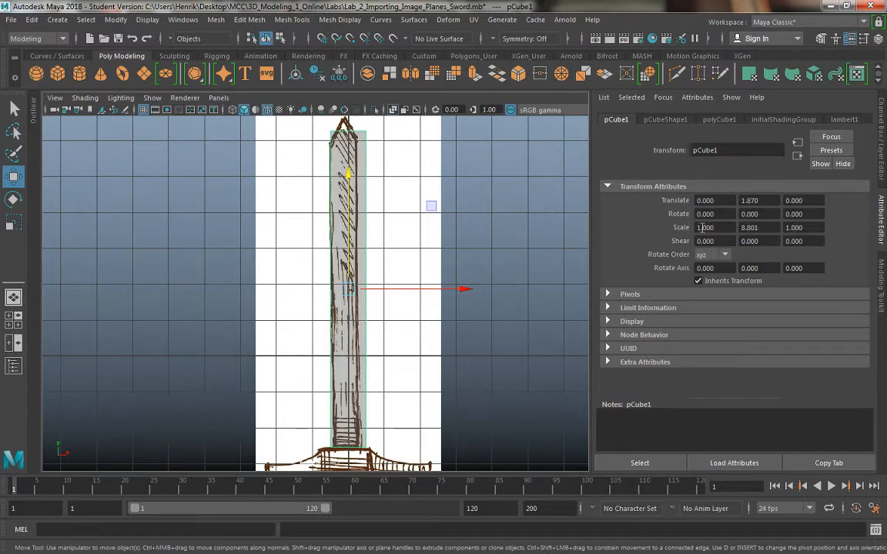
click(720, 228)
click(762, 227)
click(808, 227)
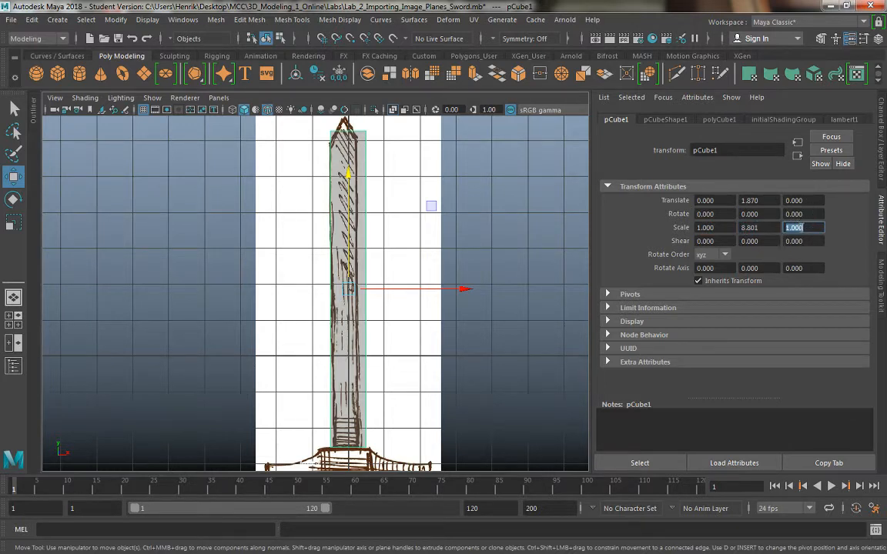
click(804, 227)
click(706, 122)
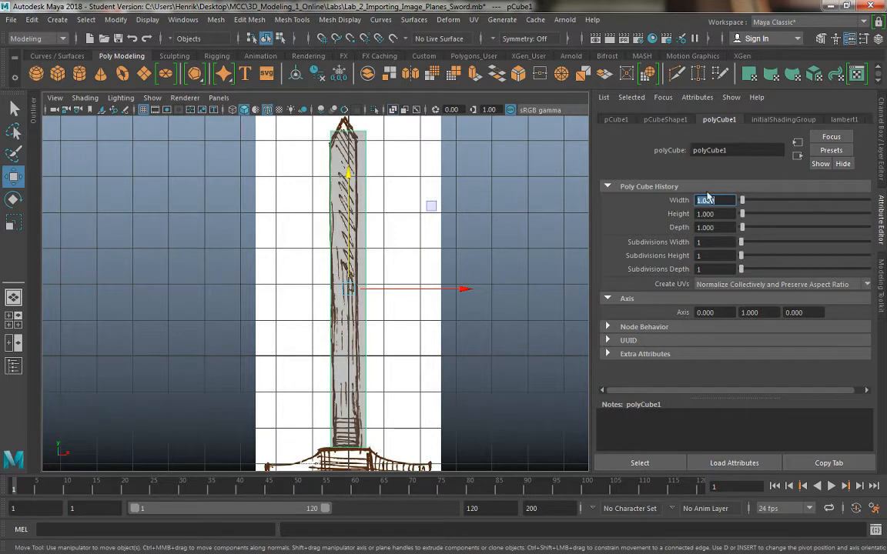
click(666, 120)
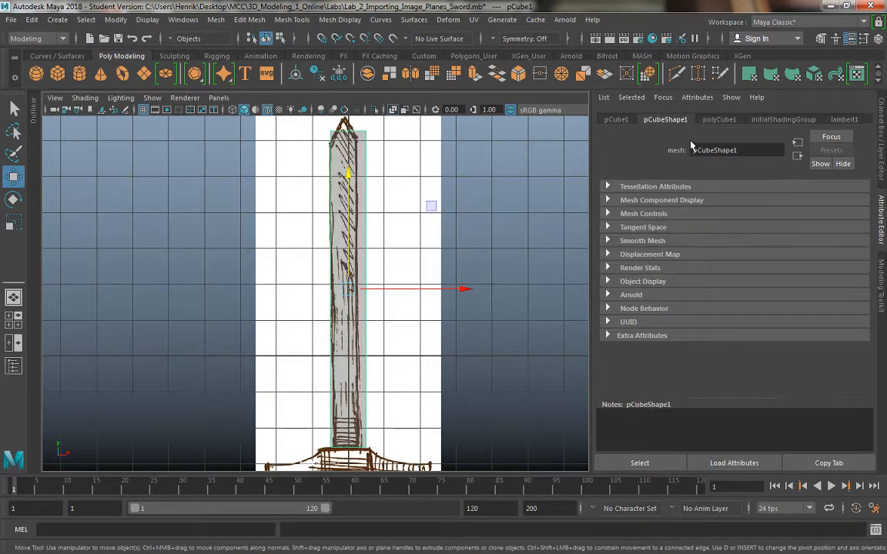
Step: Look through the Tessellation Attributes, Mesh Component Display and Mesh Controls sections of the blade cube's shape attributes
click(667, 186)
click(670, 188)
click(667, 201)
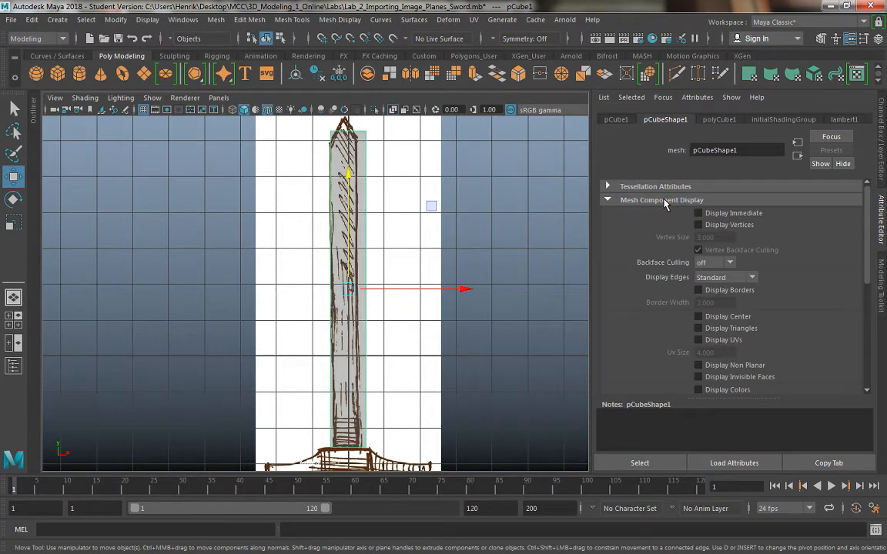
click(667, 201)
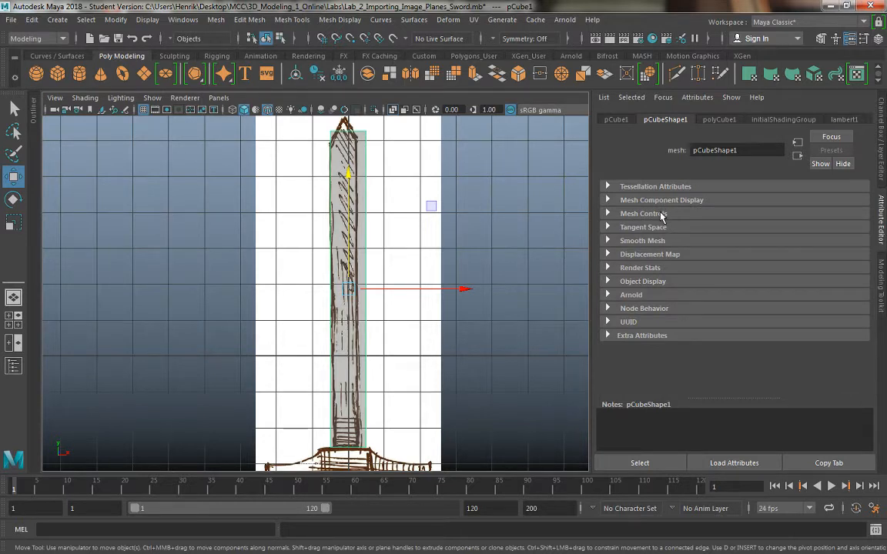
click(660, 215)
click(673, 216)
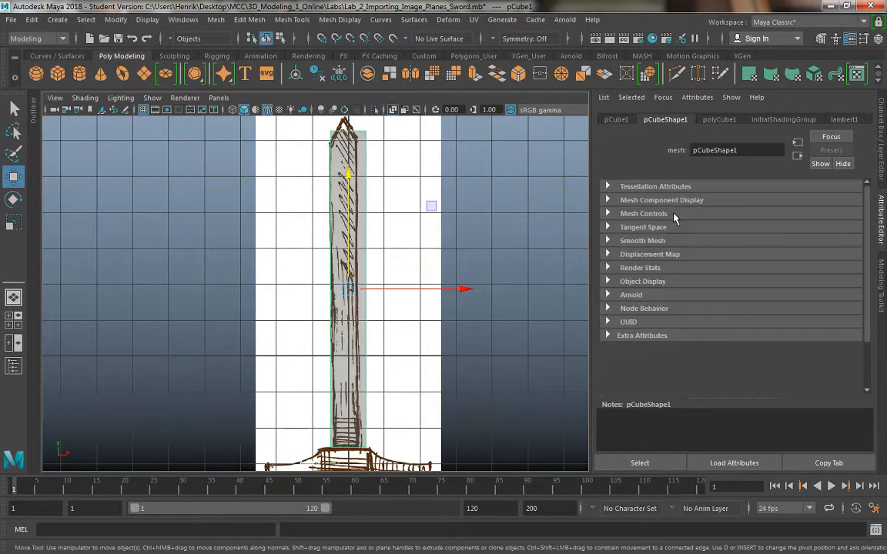
Step: Set the blade cube's Subdivisions Height to 6 in its polyCube history and keep the cube selected
click(718, 120)
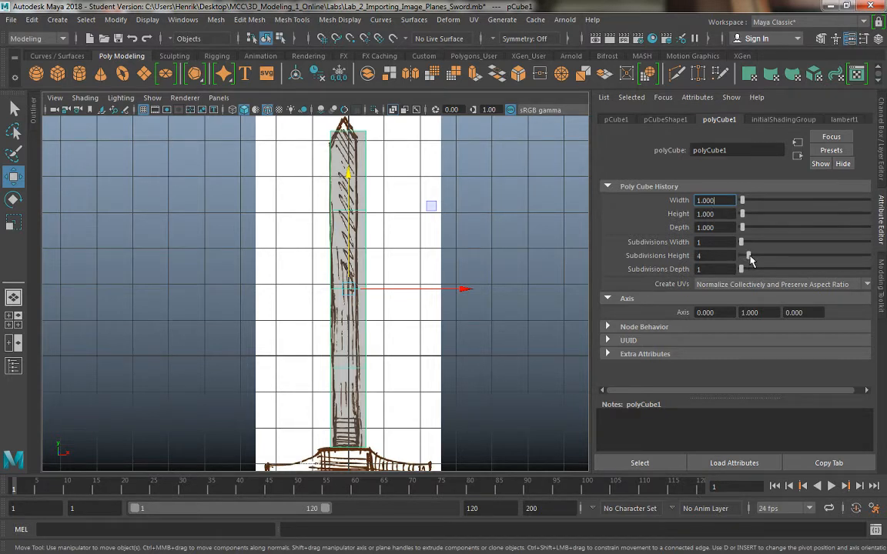
drag(752, 260, 754, 260)
drag(752, 259, 754, 259)
click(522, 262)
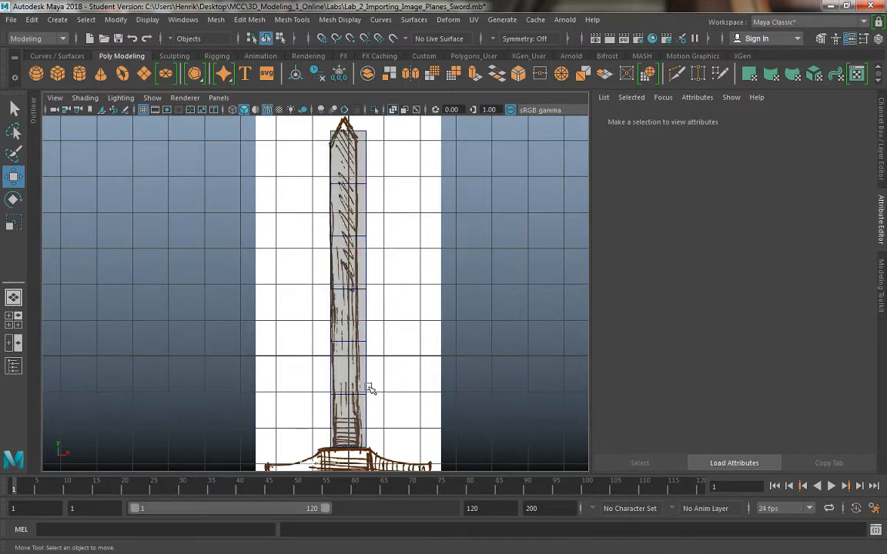
click(348, 195)
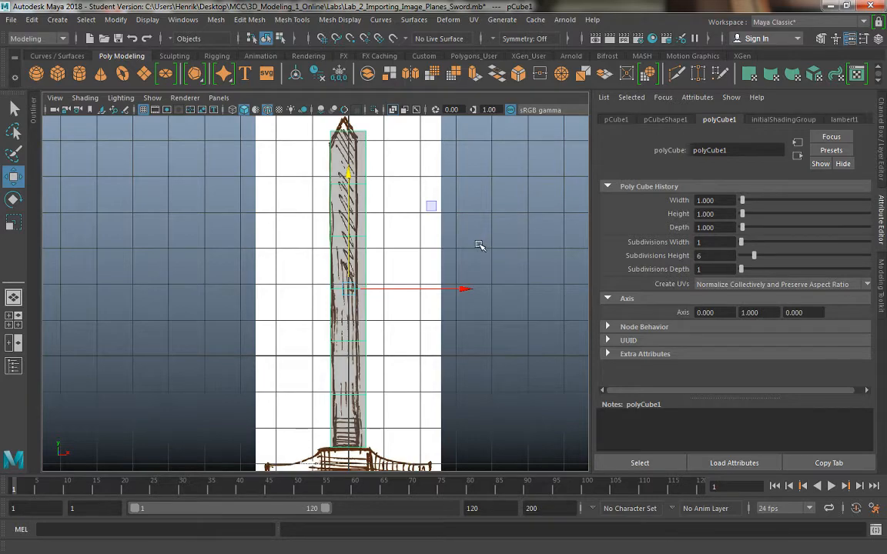
Step: Switch to the perspective view framed on the blade cube and set its Subdivisions Width to 2
key(space)
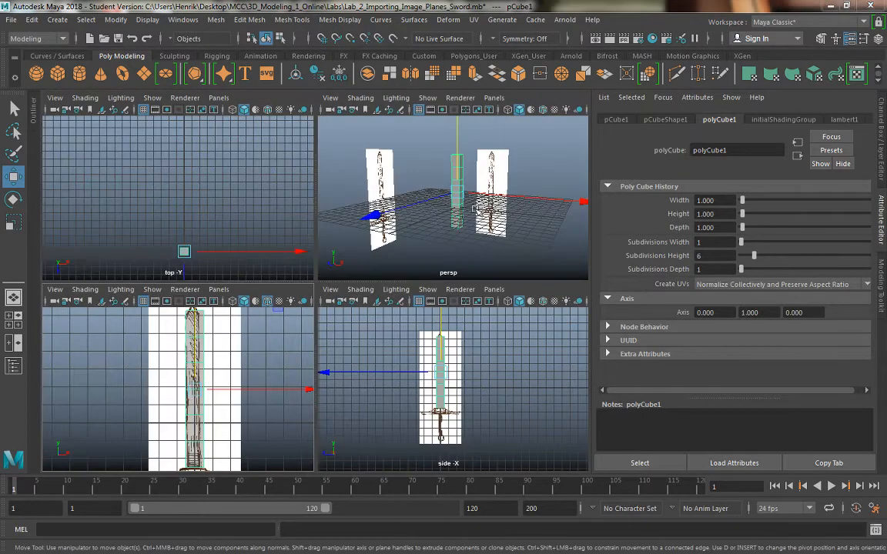
key(space)
alt+drag(433, 257, 323, 284)
alt+right_drag(284, 283, 381, 306)
alt+middle_drag(381, 307, 461, 334)
alt+middle_drag(344, 270, 414, 238)
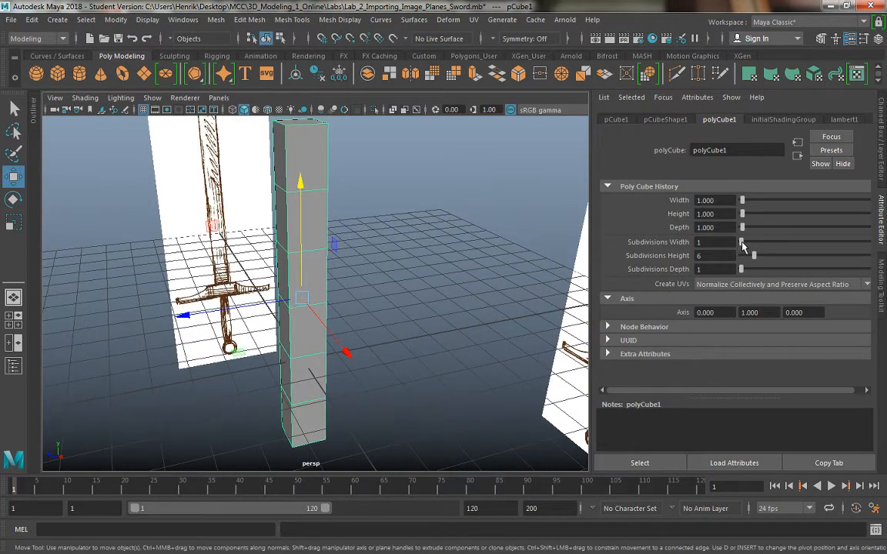
drag(742, 244, 745, 246)
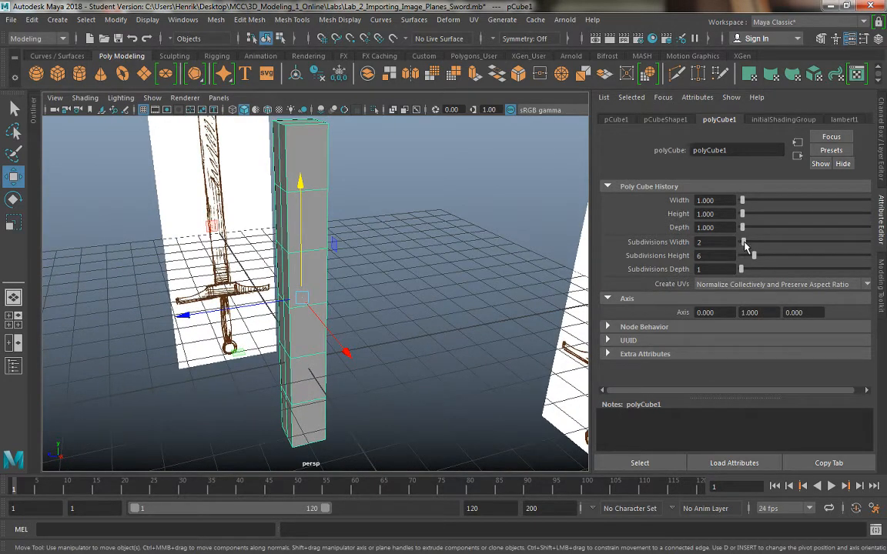
key(f)
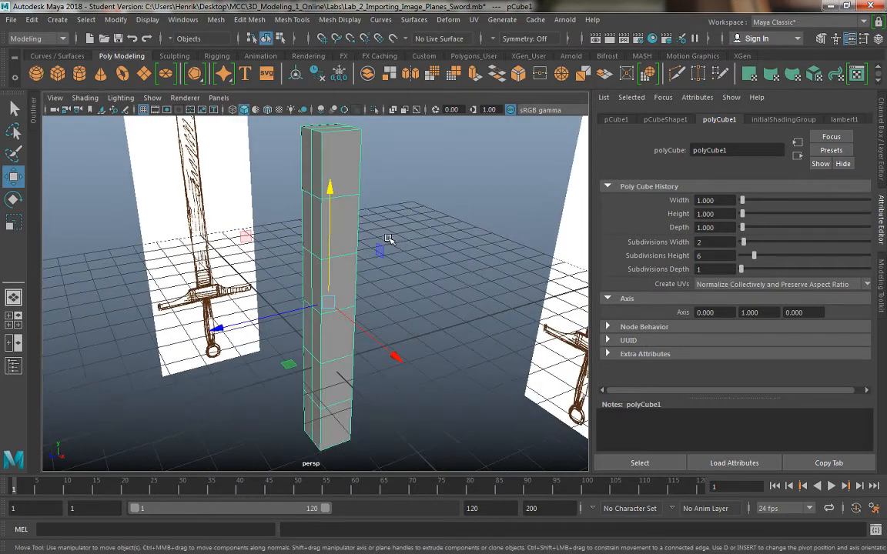
Step: Compare the blade cube's divisions in the front and perspective views and set its Subdivisions Depth to 2
key(space)
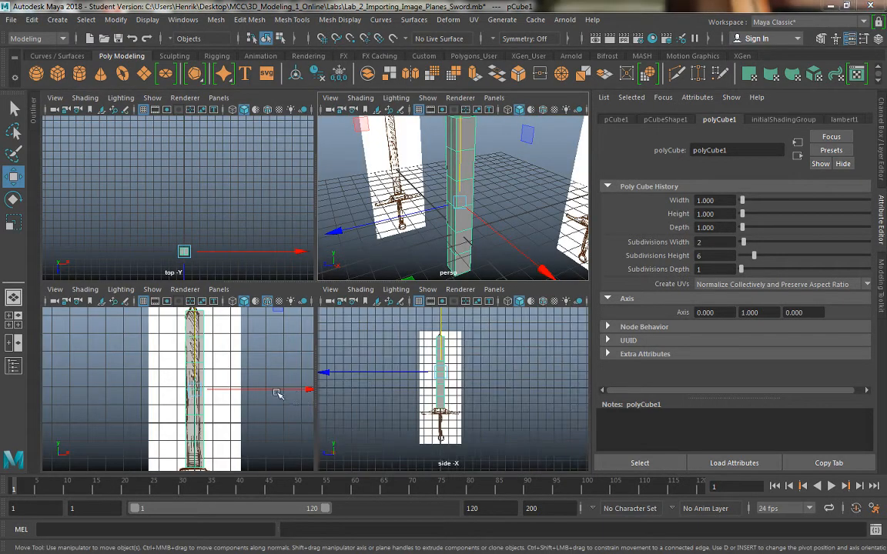
key(space)
key(space)
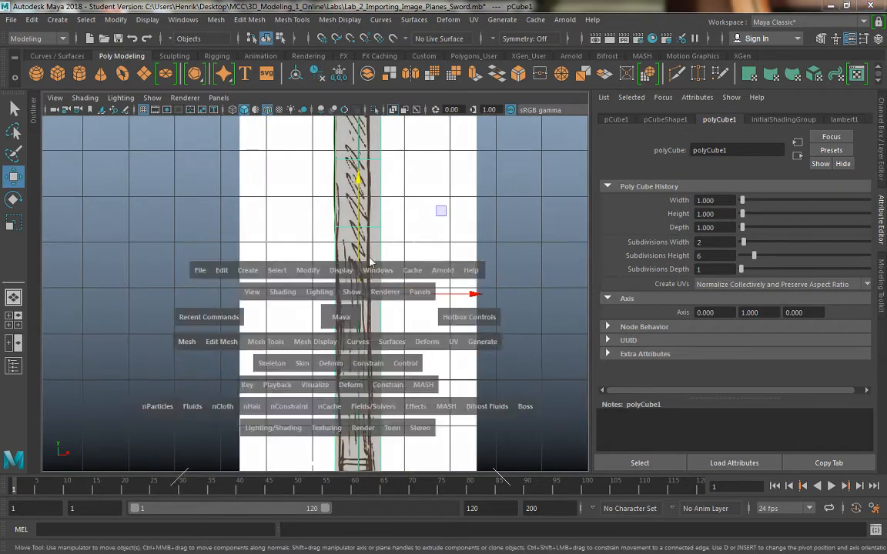
key(space)
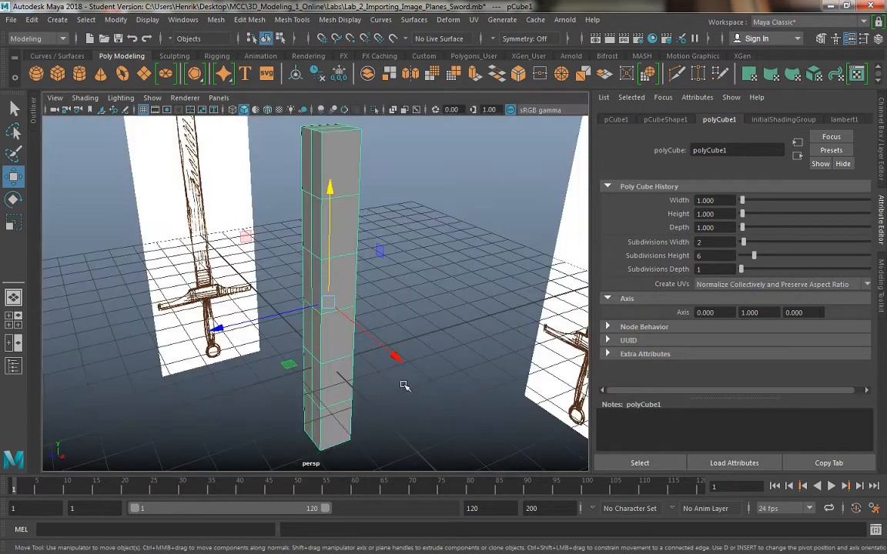
alt+drag(405, 382, 360, 173)
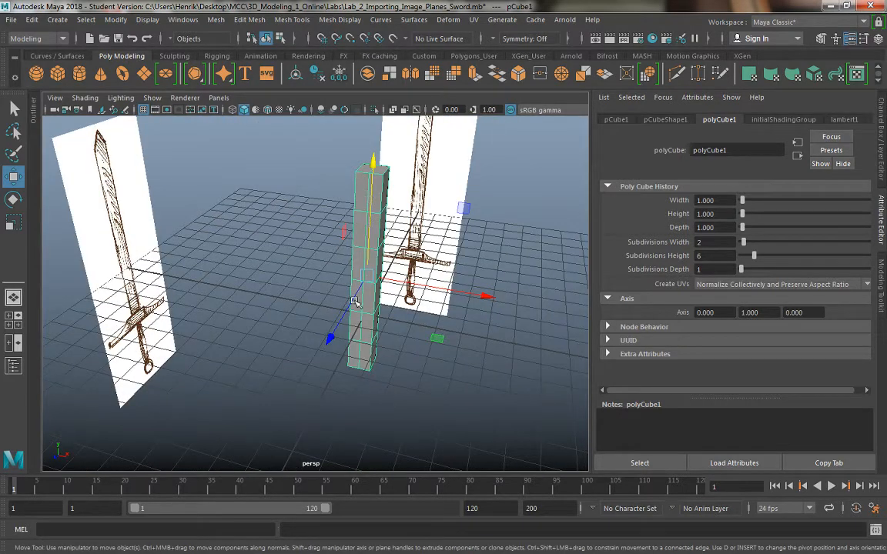
alt+drag(314, 372, 297, 316)
alt+right_drag(320, 287, 352, 352)
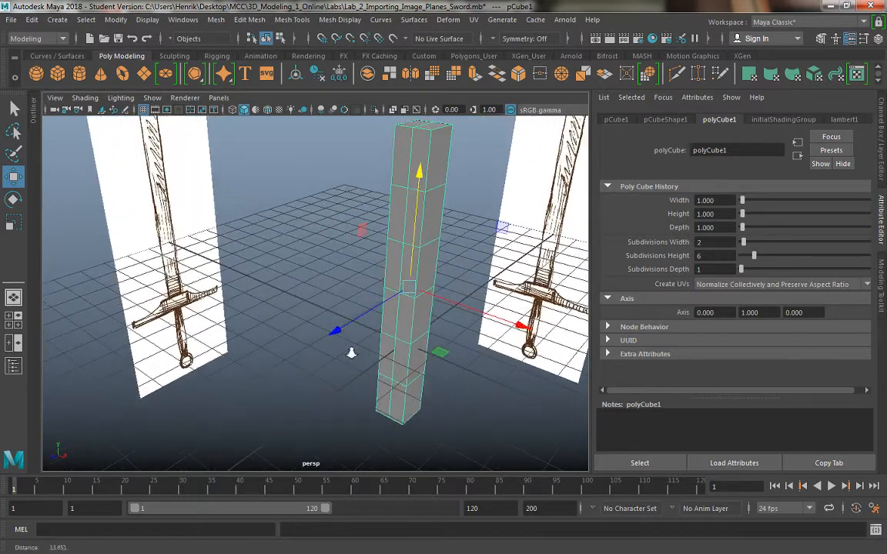
alt+drag(357, 248, 328, 247)
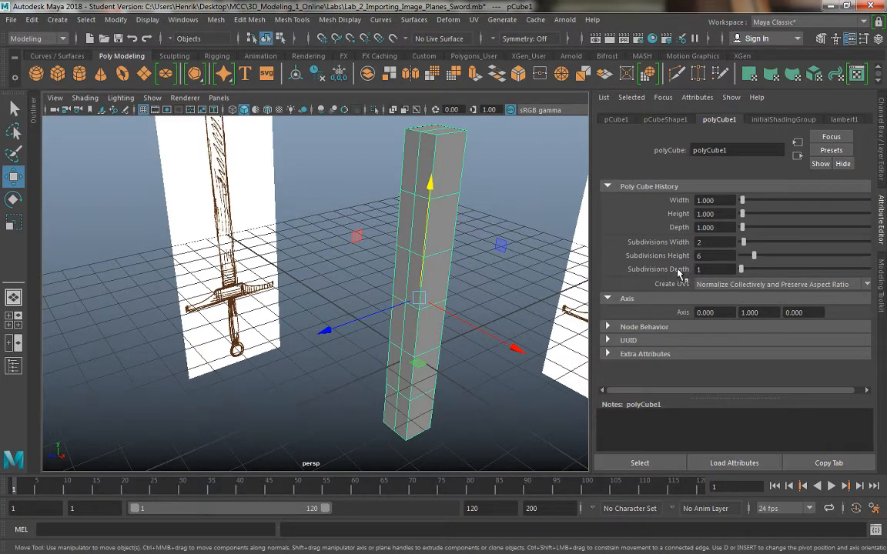
drag(740, 270, 744, 270)
Step: Put the blade cube in vertex mode and select the vertex at the centre of its top face
alt+drag(414, 242, 414, 200)
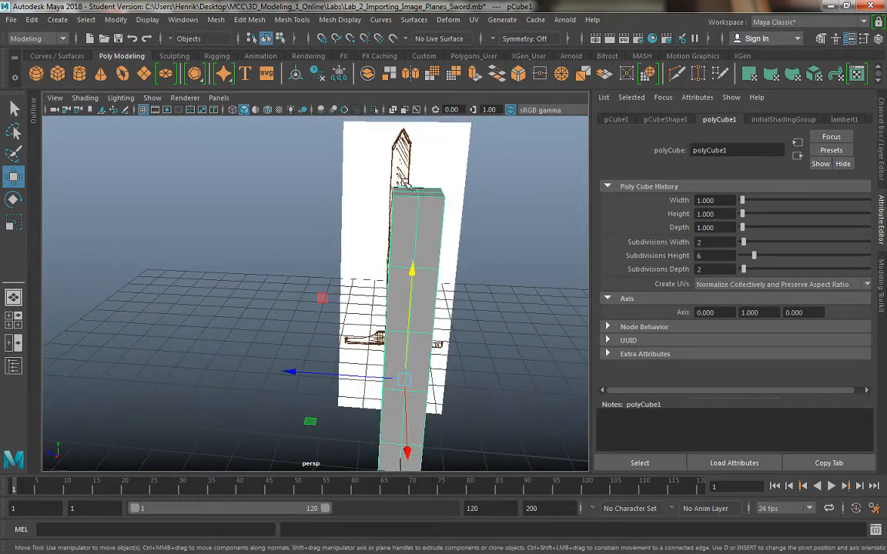
right_drag(408, 186, 369, 169)
alt+drag(383, 176, 504, 231)
click(509, 231)
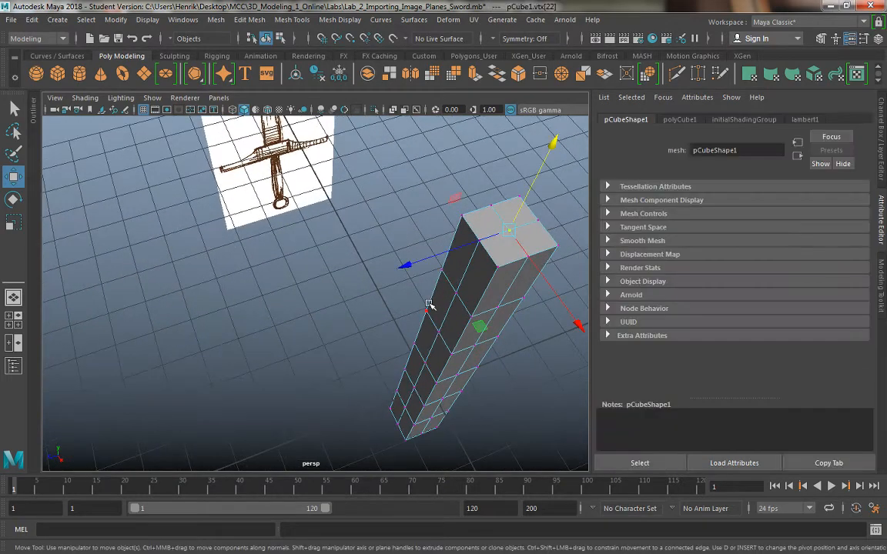
alt+drag(406, 309, 484, 263)
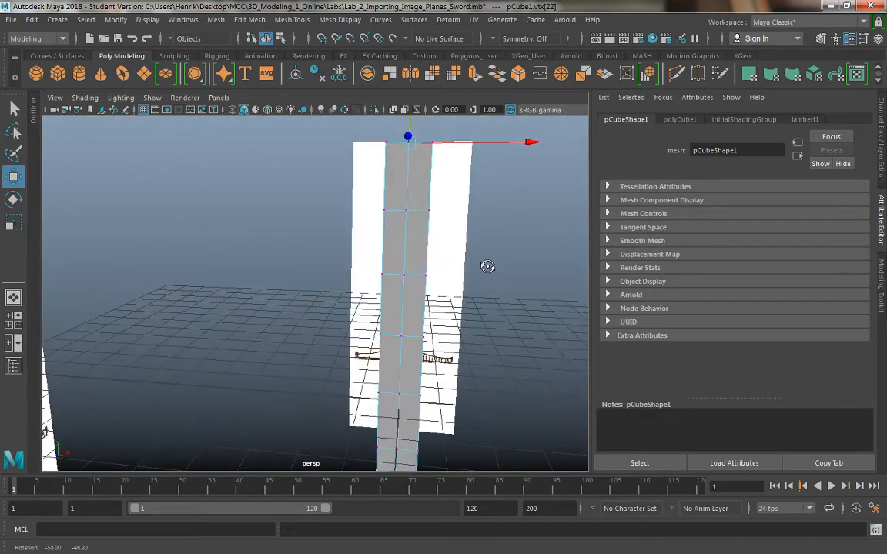
Step: Examine how the blade cube's vertices line up with the sword drawings in the front and side views
key(space)
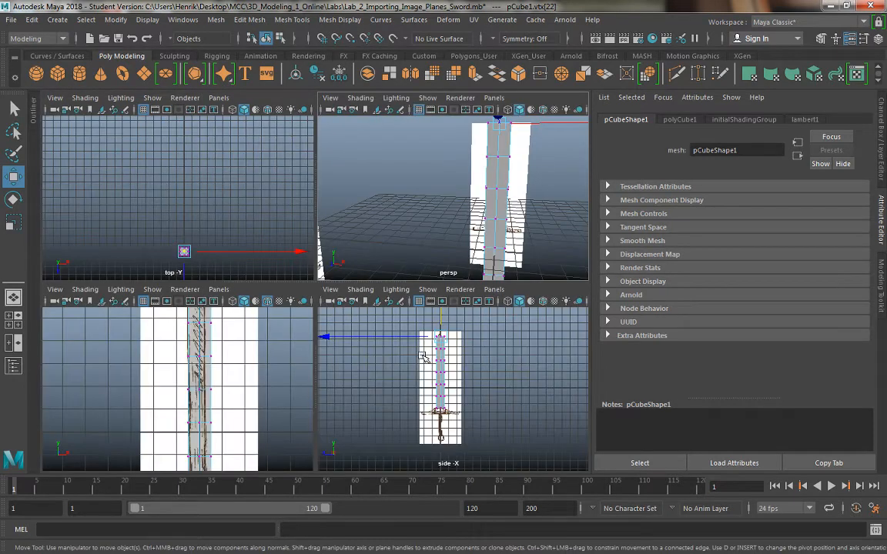
key(space)
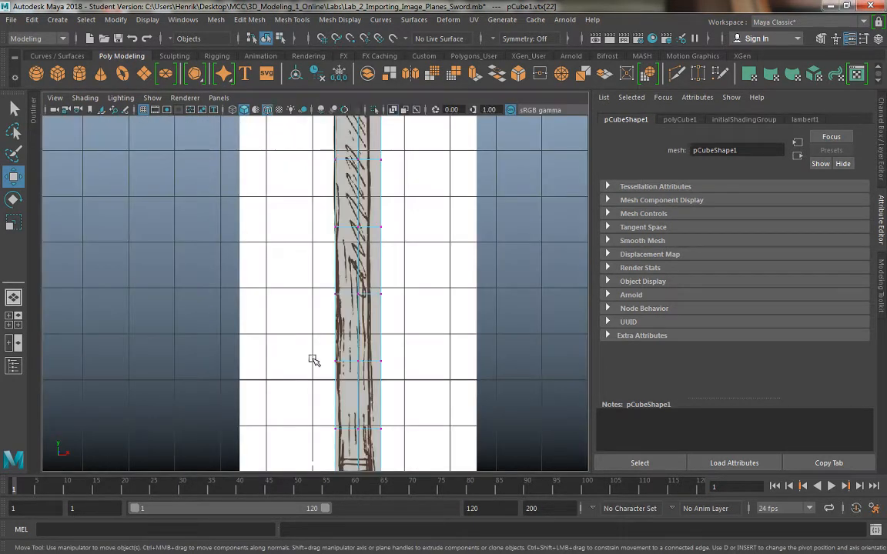
scroll(416, 348, down, 5)
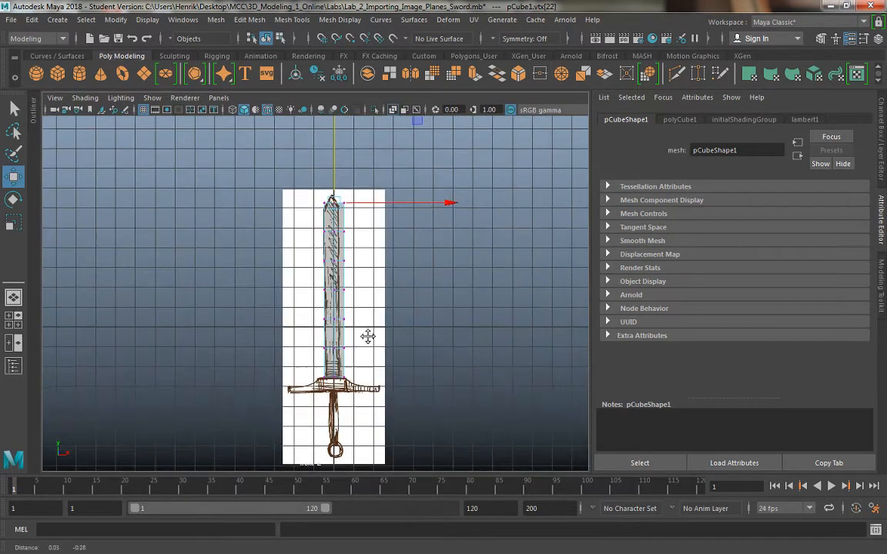
scroll(367, 336, up, 2)
key(space)
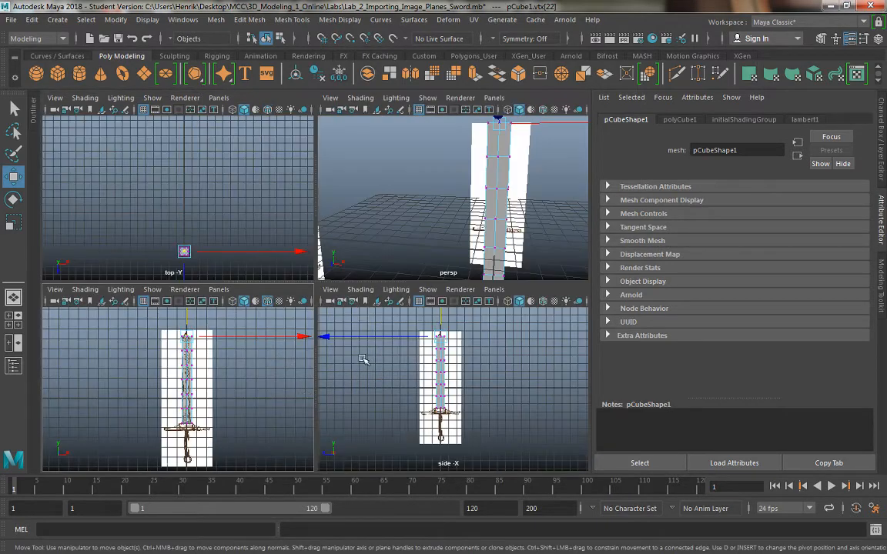
key(space)
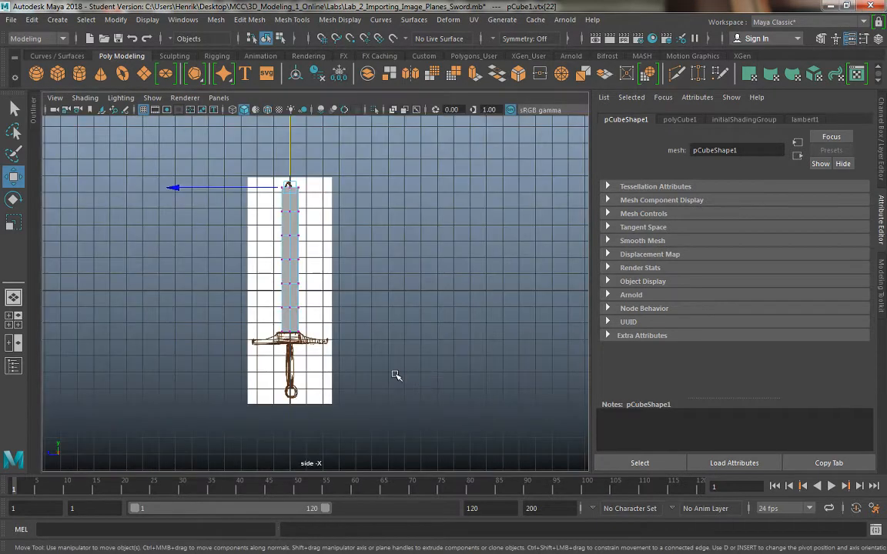
scroll(285, 308, up, 3)
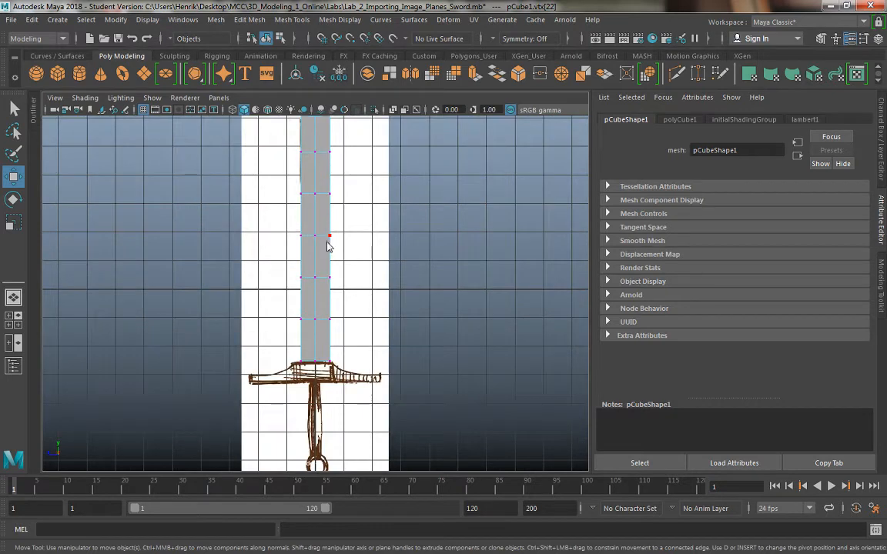
Step: Return the blade cube to object mode, clear the selection and show the whole sword drawing in the side view
right_drag(326, 187, 397, 172)
click(291, 238)
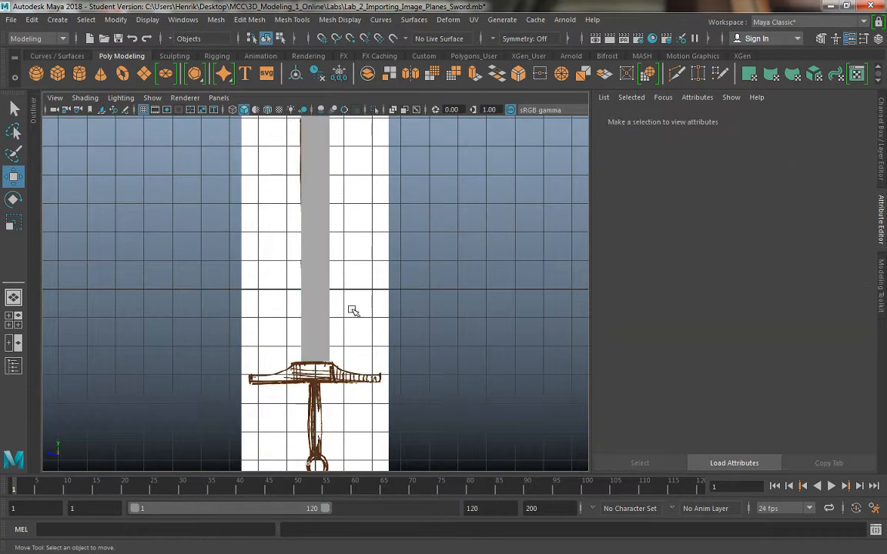
scroll(352, 310, down, 3)
alt+middle_drag(294, 313, 302, 307)
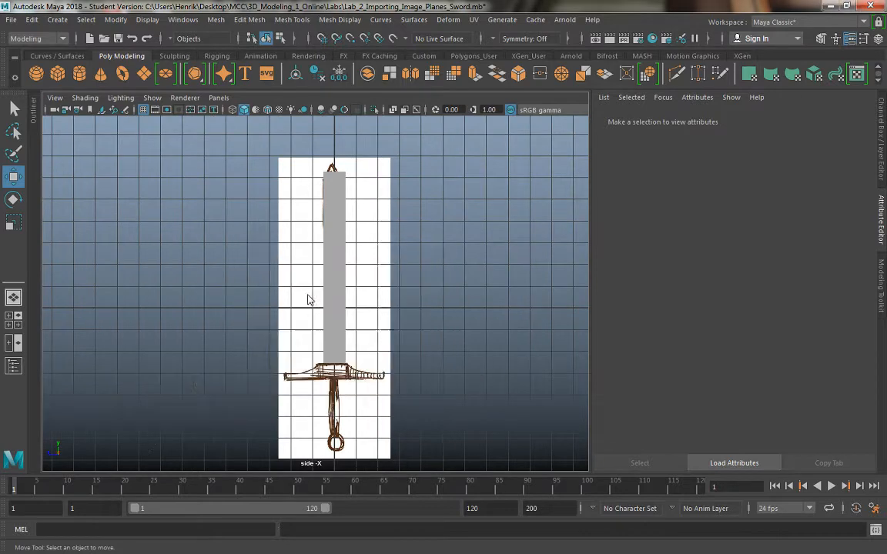
Step: Select the blade cube in the four-view layout and scale it along Z to roughly half its depth
key(space)
click(494, 243)
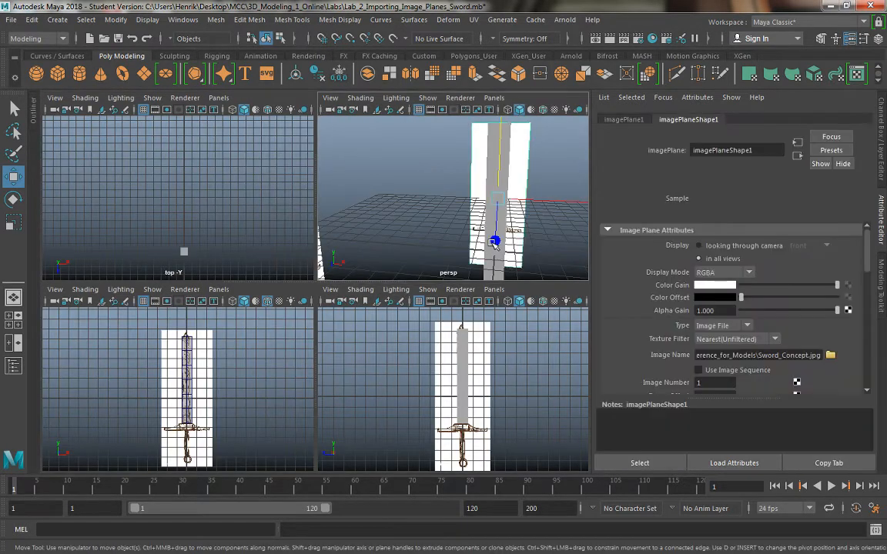
click(494, 244)
alt+drag(494, 243, 464, 244)
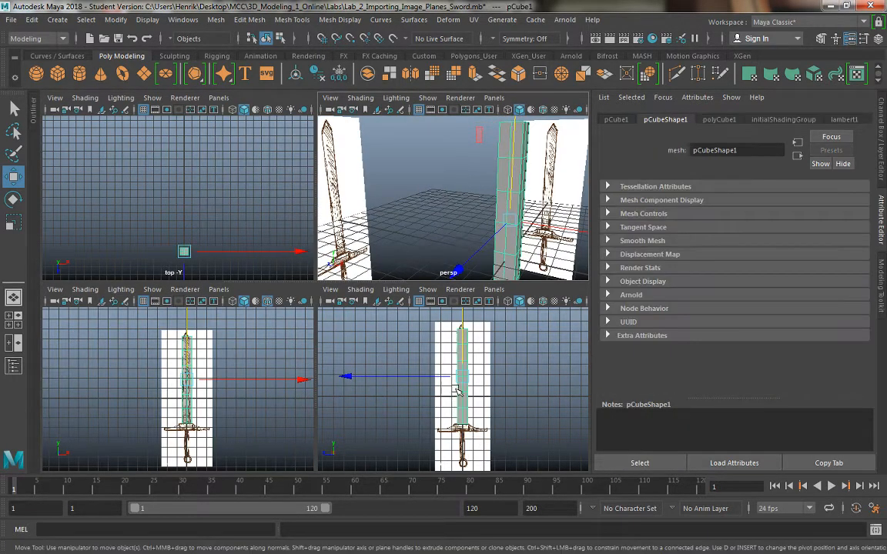
key(r)
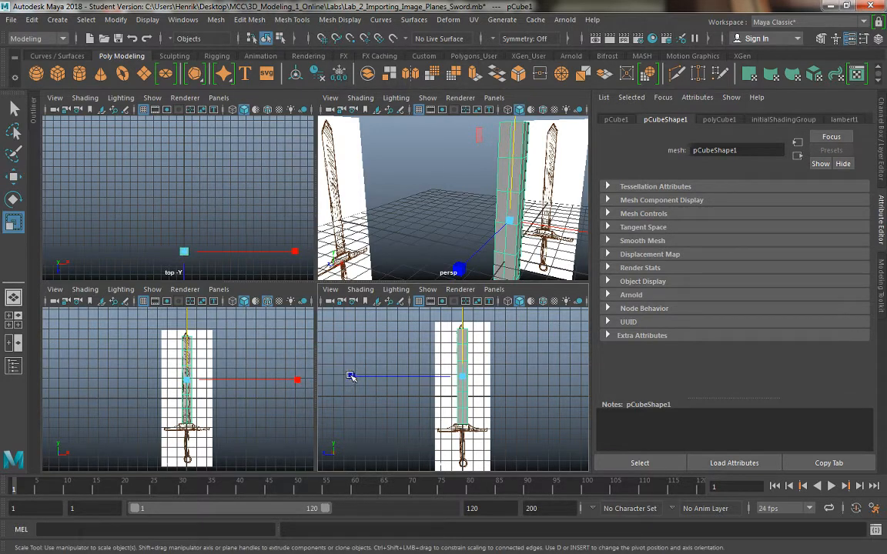
drag(351, 376, 469, 395)
Step: Examine the thinned blade cube from several angles against both sword image planes in the perspective view, with the selection cleared
alt+drag(467, 219, 389, 212)
alt+right_drag(476, 230, 433, 184)
alt+drag(434, 184, 457, 210)
alt+middle_drag(458, 210, 418, 204)
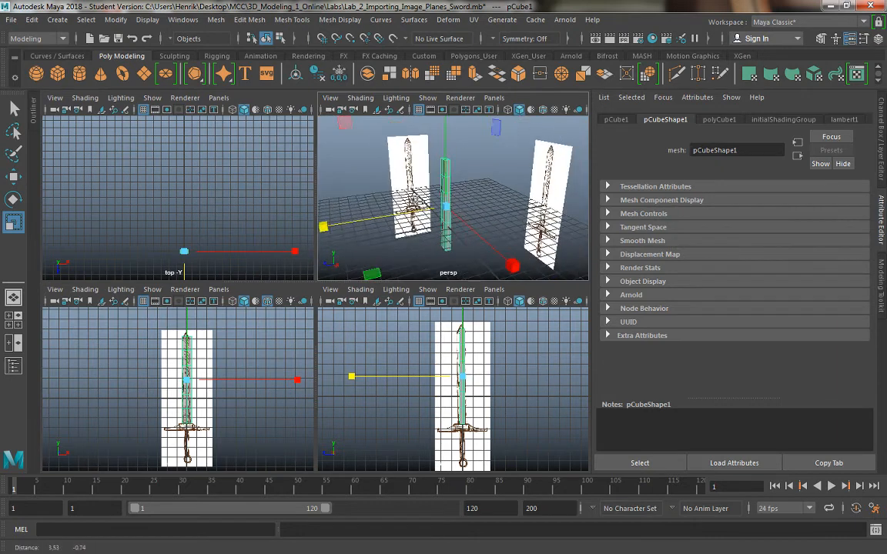
alt+drag(417, 205, 422, 209)
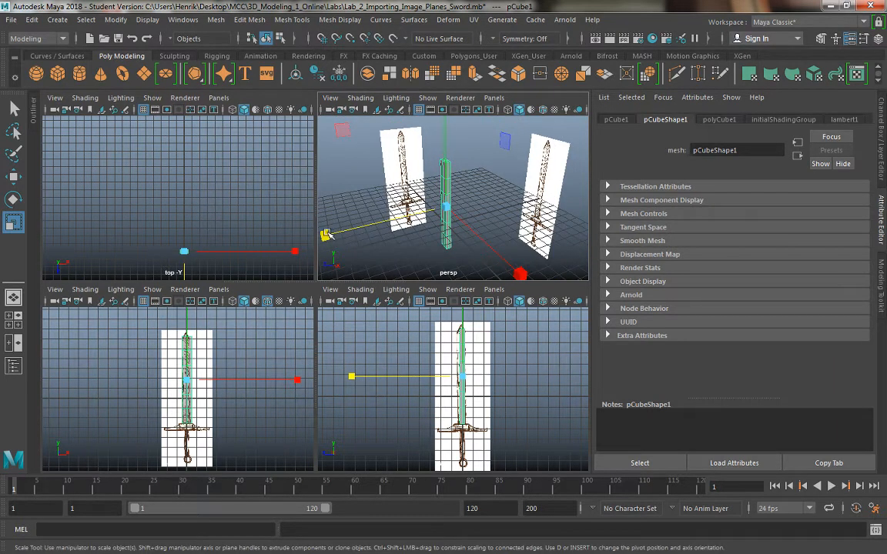
click(327, 234)
drag(328, 234, 342, 234)
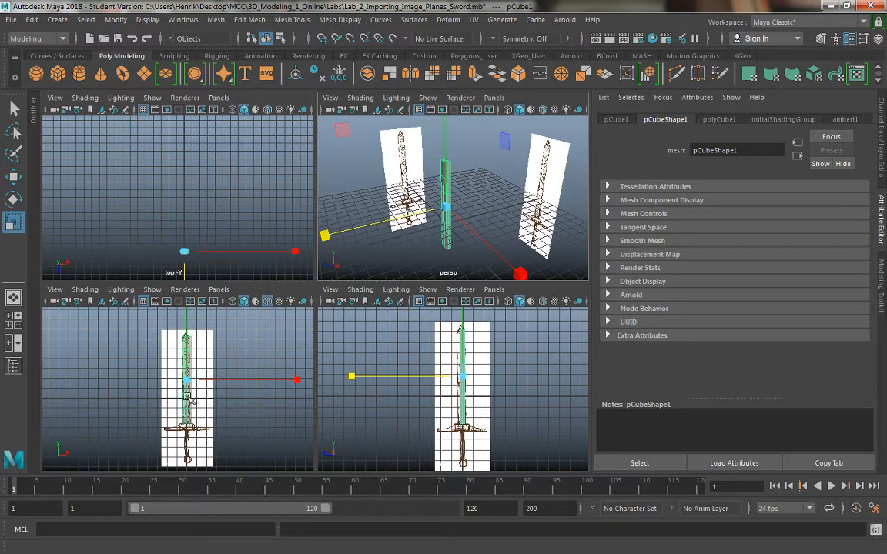
key(space)
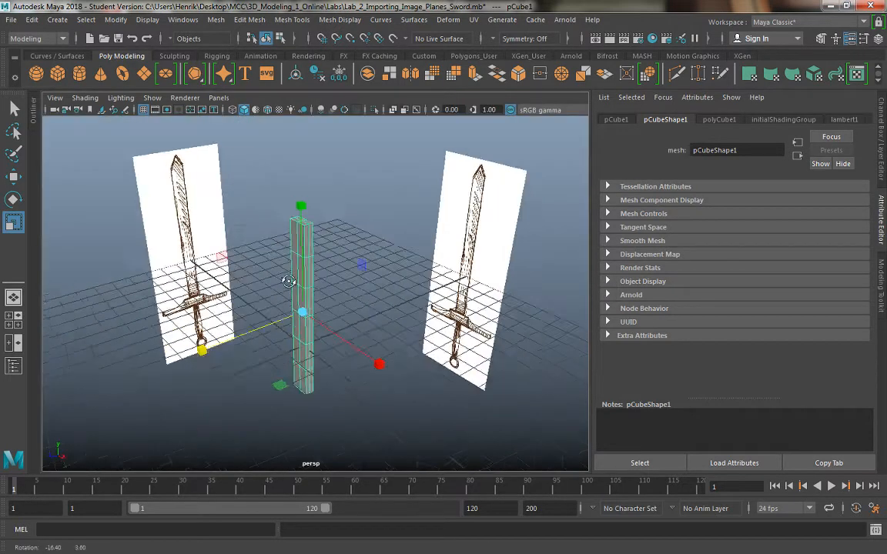
alt+drag(278, 255, 358, 296)
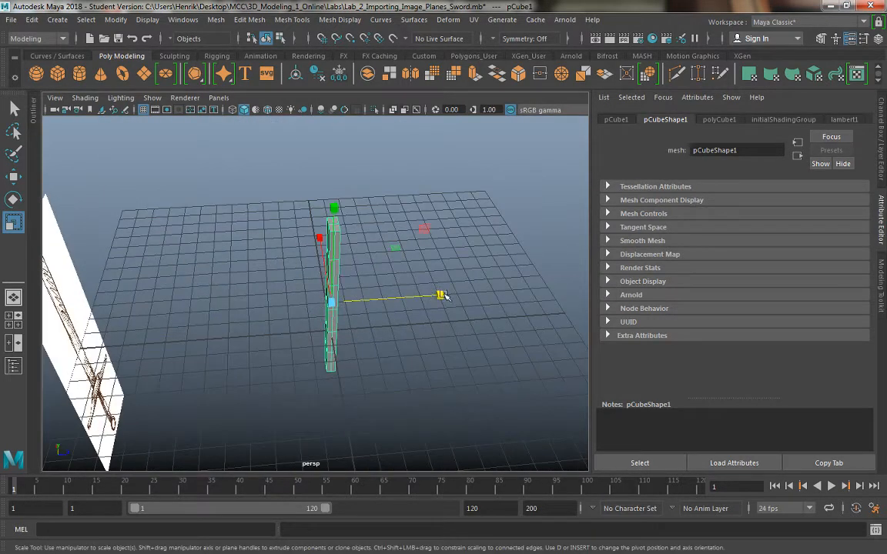
drag(440, 296, 197, 253)
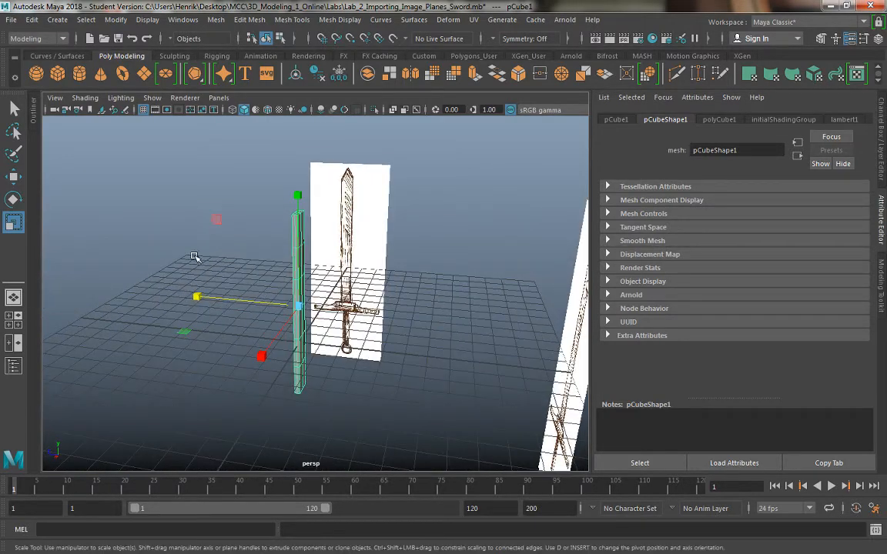
click(198, 253)
alt+drag(238, 309, 291, 316)
key(a)
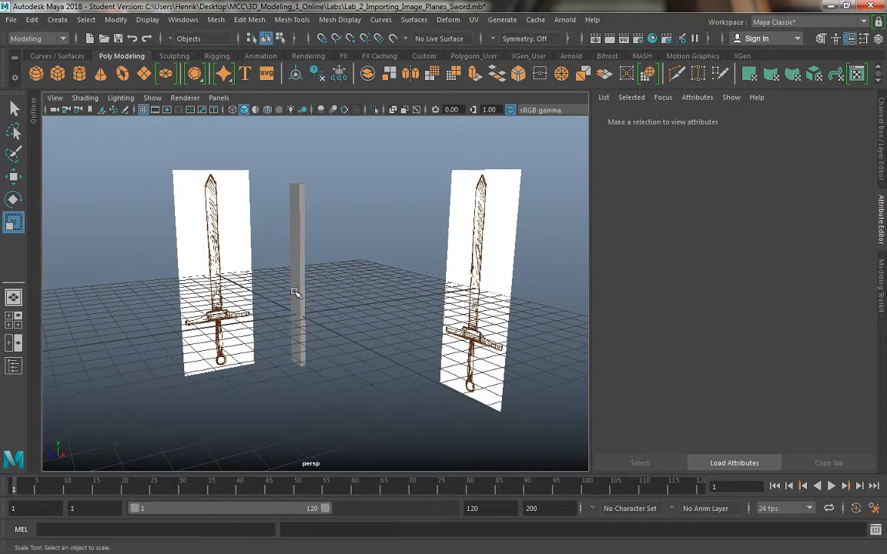
Step: Select the blade cube and show its upper end close up against the sword tip in the front view
click(295, 292)
alt+drag(295, 293, 177, 262)
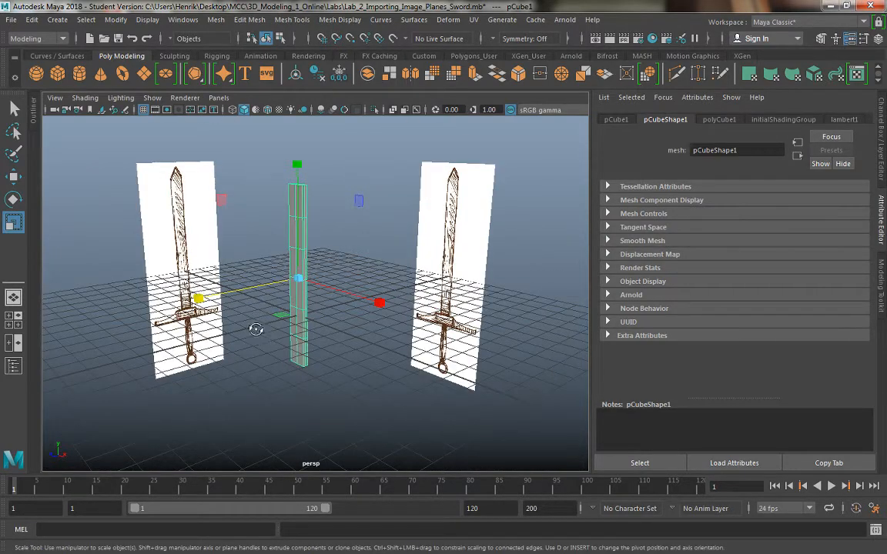
alt+drag(255, 330, 248, 242)
key(space)
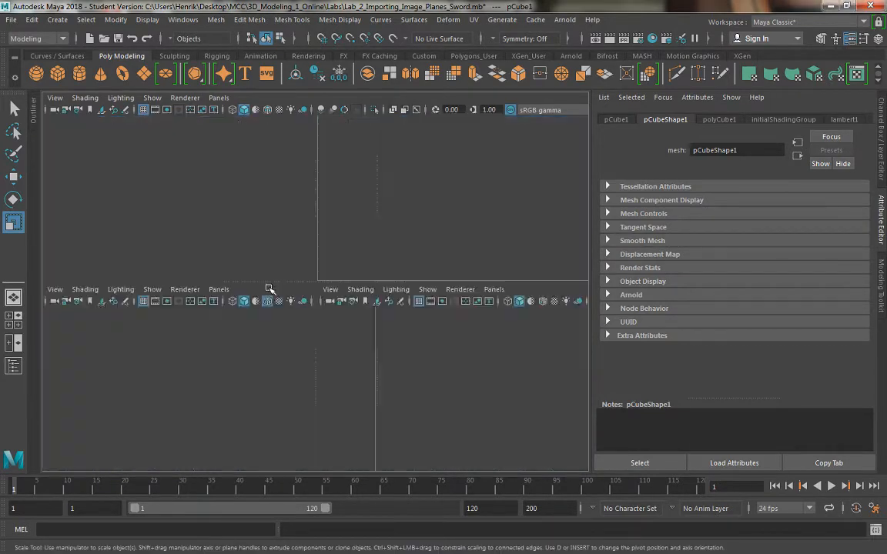
key(space)
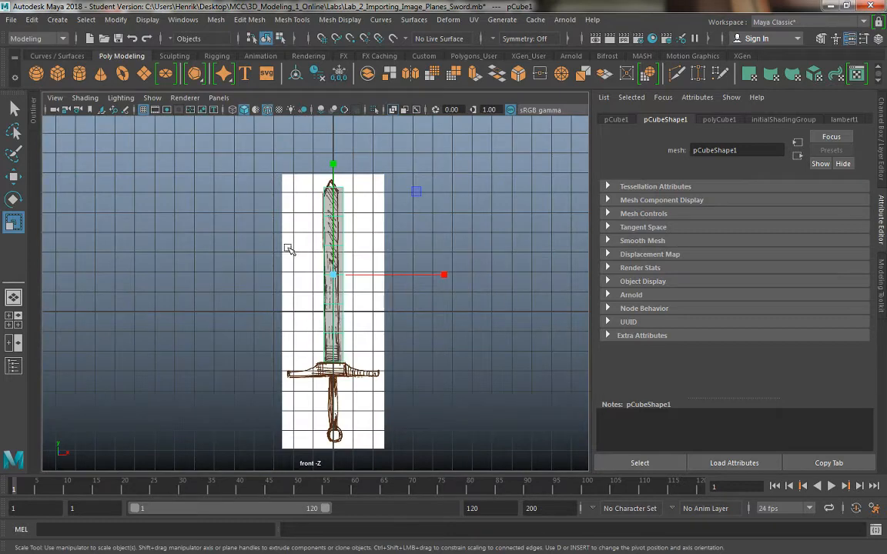
scroll(288, 249, up, 5)
alt+middle_drag(357, 117, 322, 202)
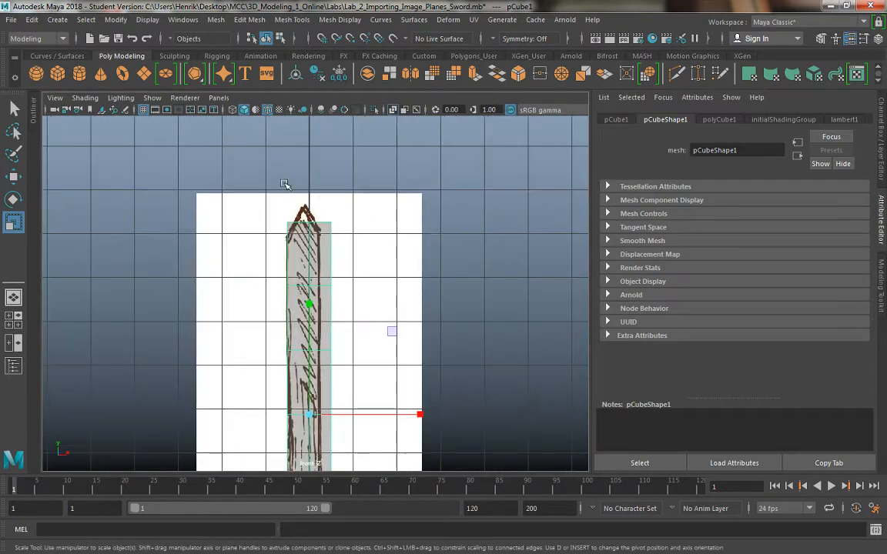
scroll(285, 184, up, 5)
scroll(344, 250, down, 2)
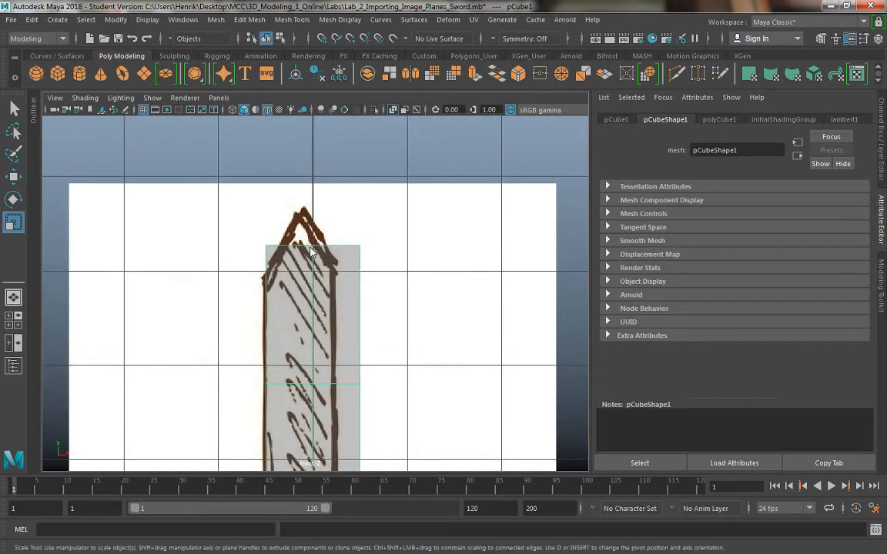
right_drag(312, 187, 254, 187)
click(311, 246)
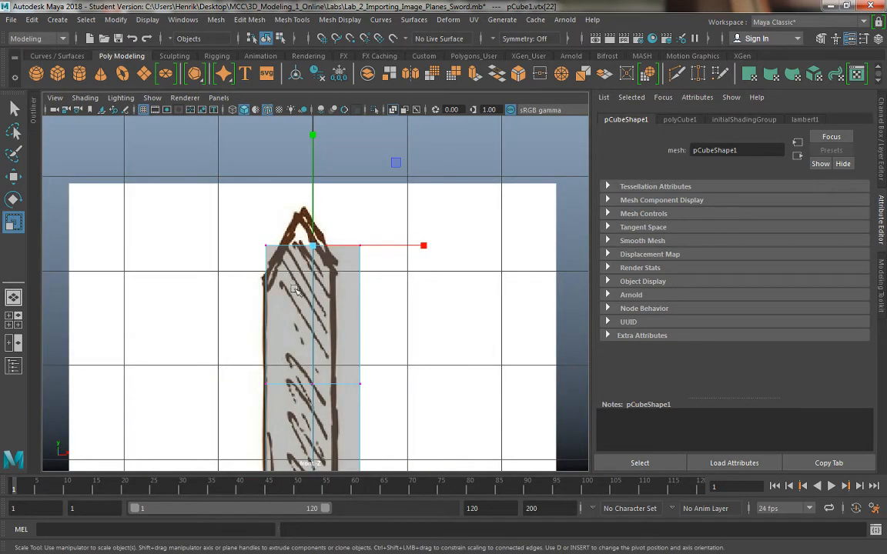
right_drag(295, 293, 340, 169)
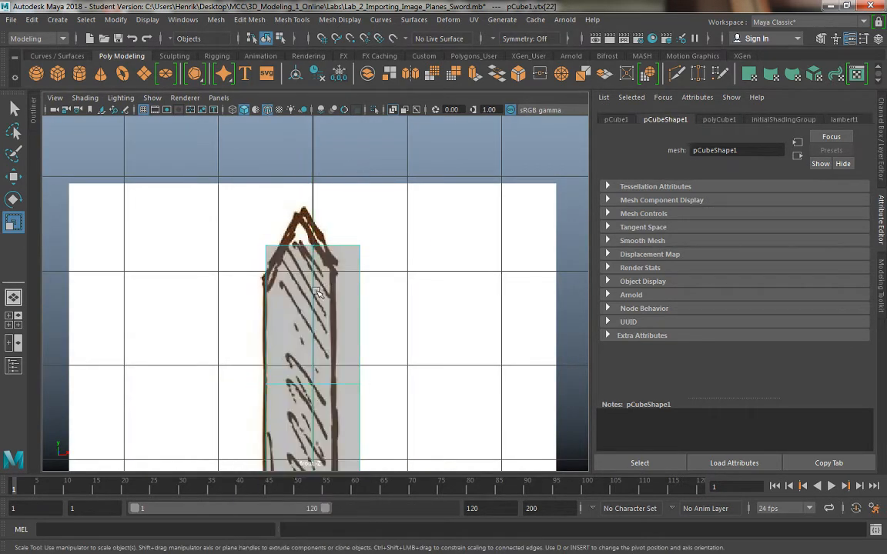
Step: Raise the blade's top centre vertices to form the point and lower the top corner vertices to the drawn shoulders in the front view
scroll(289, 304, down, 2)
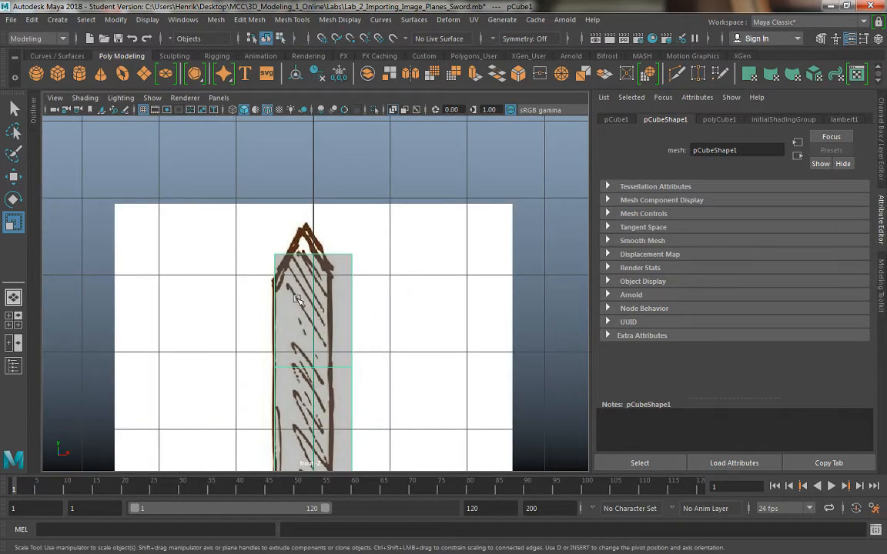
right_drag(296, 300, 237, 180)
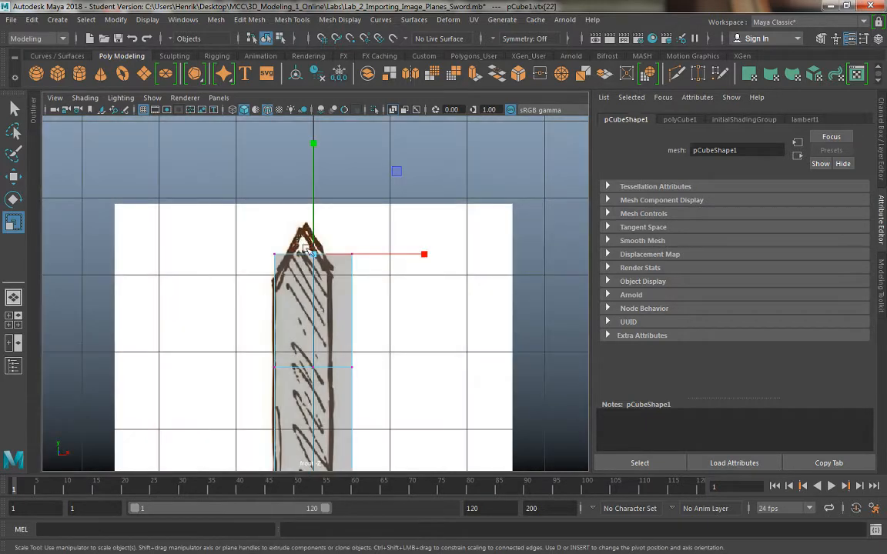
key(w)
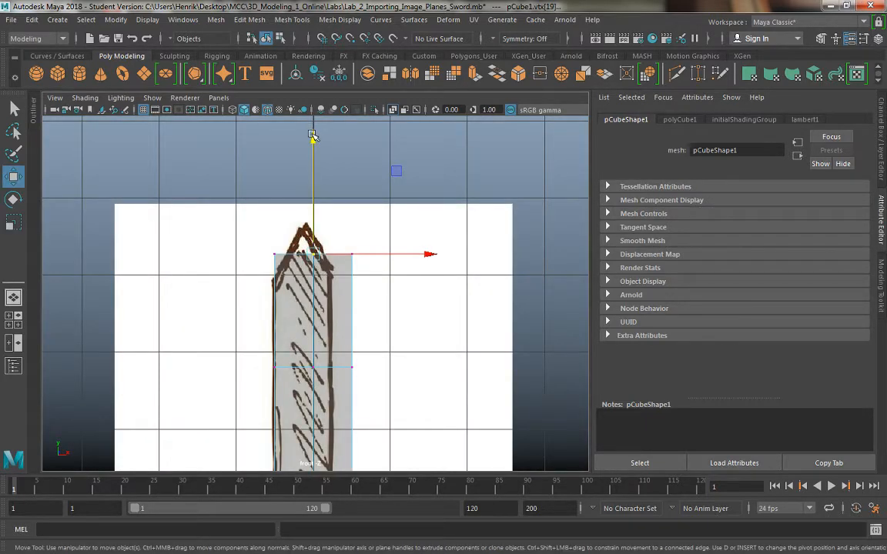
drag(312, 138, 280, 101)
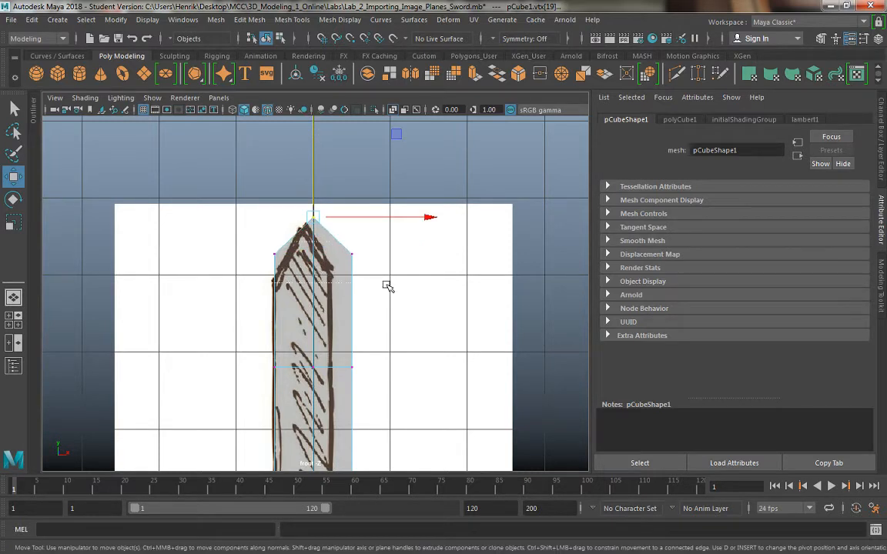
drag(384, 283, 384, 283)
drag(314, 134, 312, 160)
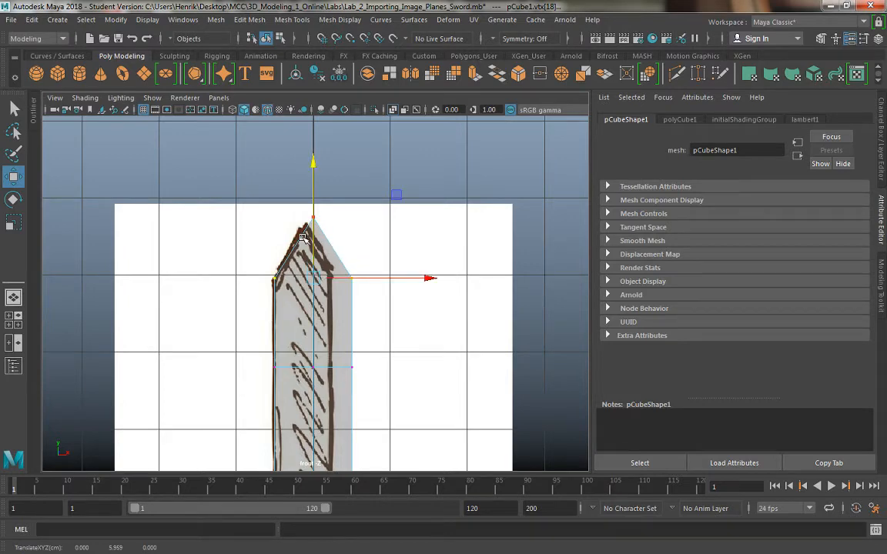
Step: Scale the blade's two lowest vertex rows narrower along X so the left edge follows the drawing above the guard
alt+middle_drag(369, 302, 378, 214)
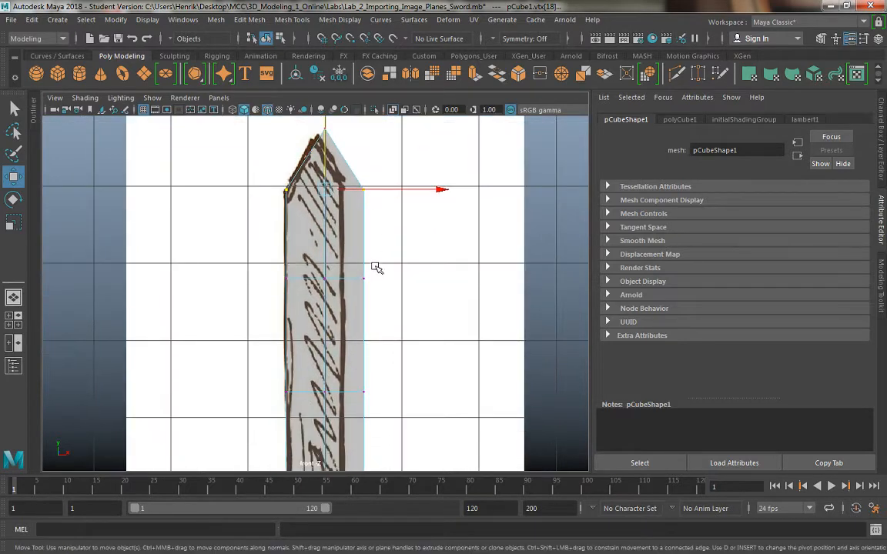
alt+middle_drag(376, 267, 384, 149)
alt+middle_drag(393, 315, 360, 437)
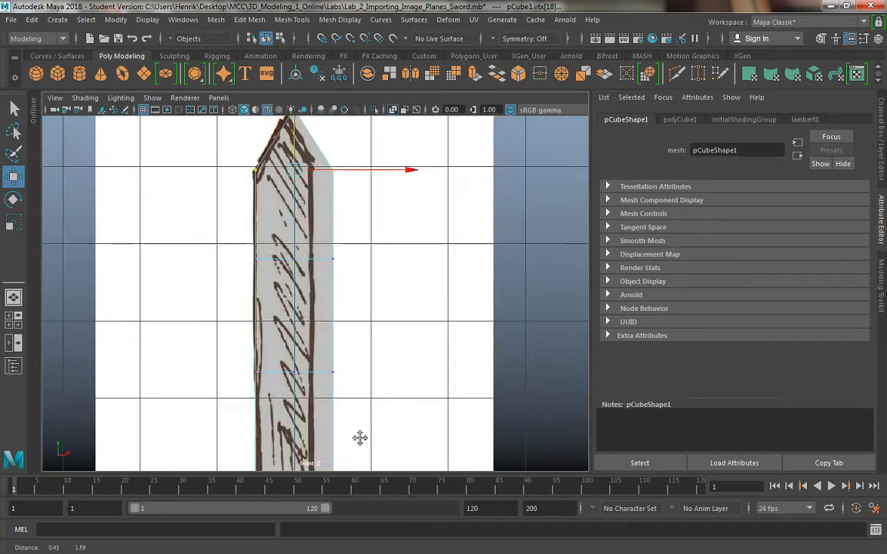
alt+middle_drag(389, 254, 394, 341)
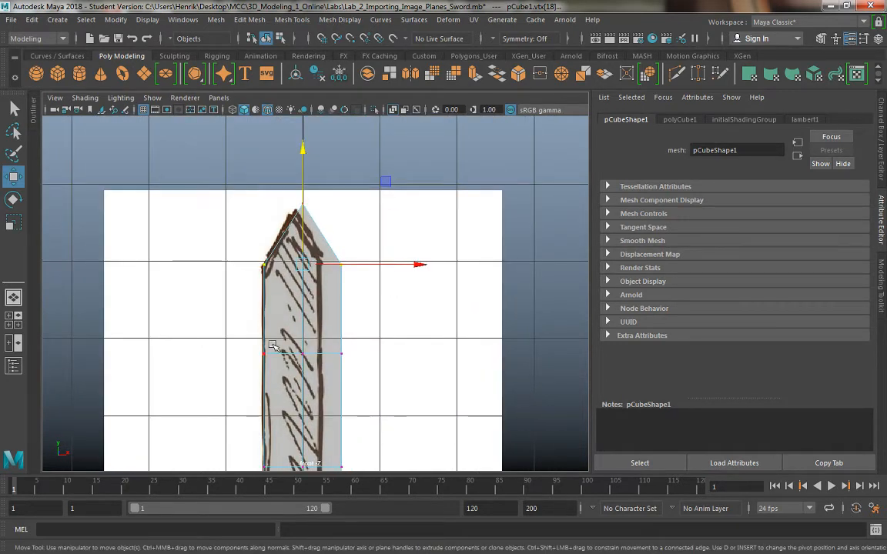
alt+middle_drag(233, 337, 233, 260)
alt+middle_drag(244, 401, 285, 174)
mouse_move(304, 308)
alt+middle_down()
mouse_move(296, 202)
mouse_move(293, 271)
alt+middle_up()
drag(236, 324, 353, 381)
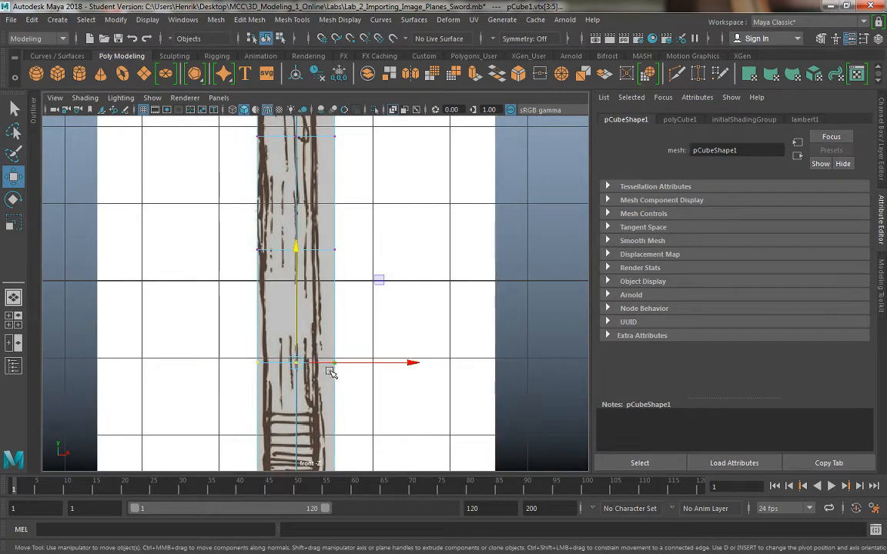
key(r)
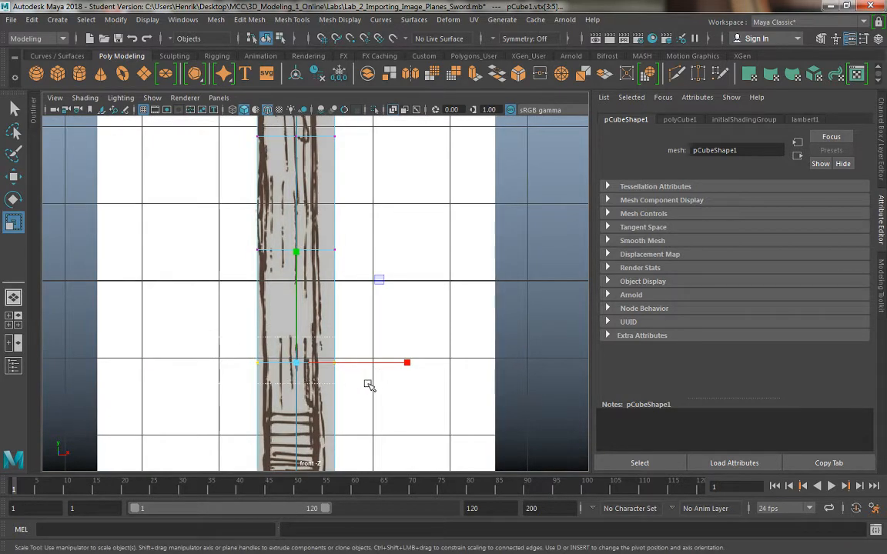
drag(407, 363, 358, 392)
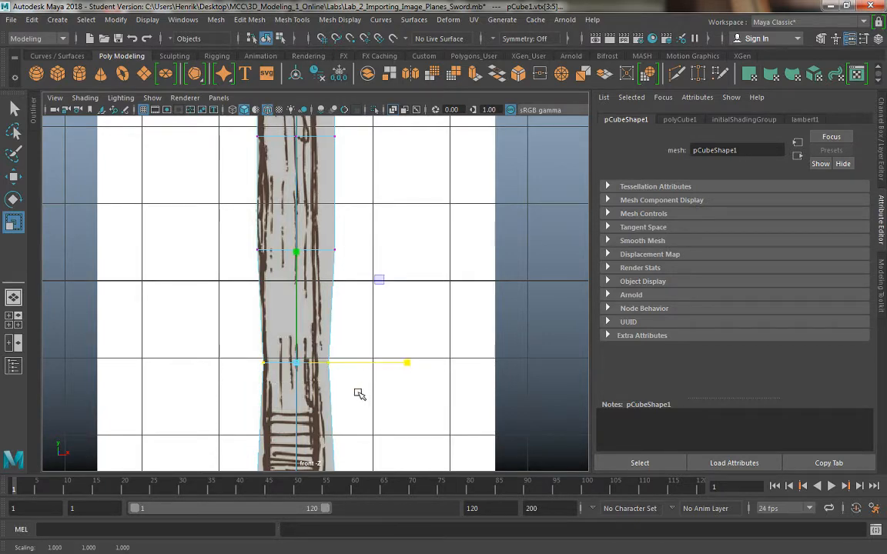
alt+middle_drag(358, 392, 364, 292)
drag(405, 413, 244, 349)
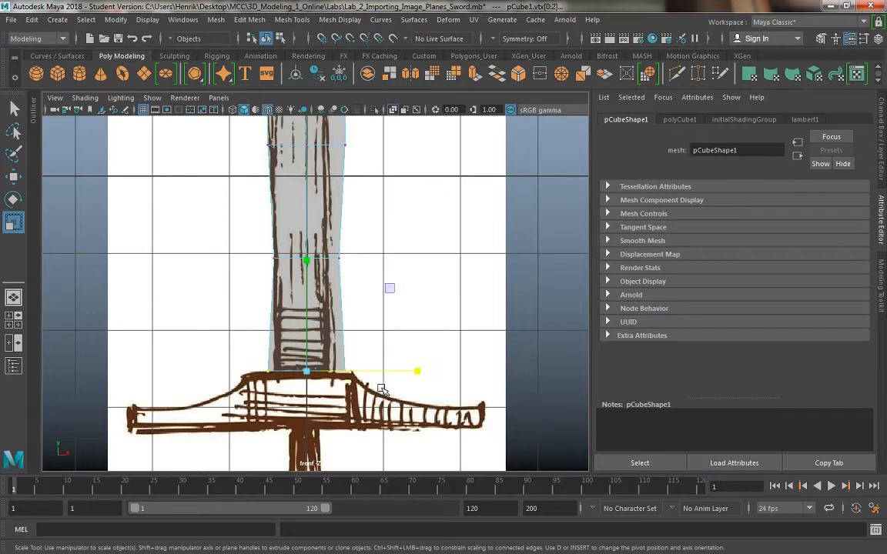
drag(418, 374, 367, 381)
Step: Scale the third, fourth and fifth vertex rows from the blade's base slightly narrower along X, tapering the left edge to the drawing
alt+middle_drag(371, 257, 367, 407)
drag(347, 318, 248, 273)
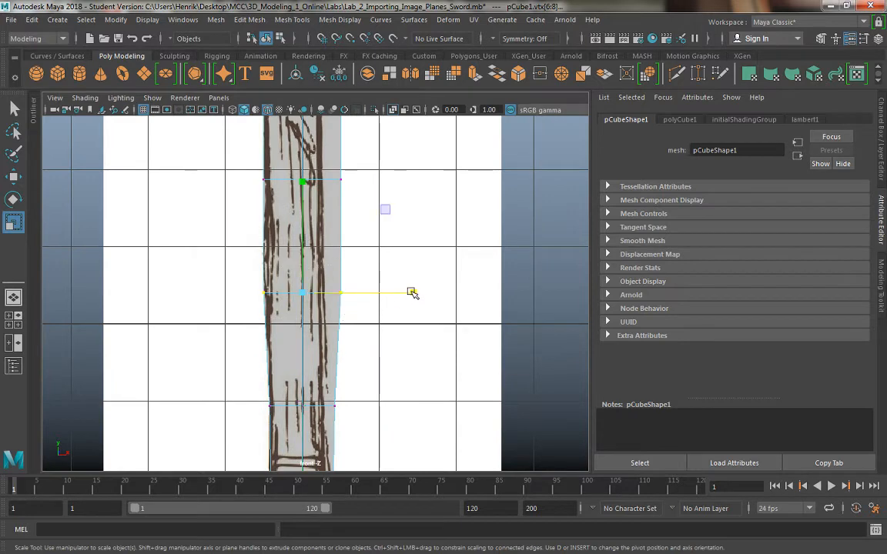
drag(412, 293, 387, 296)
alt+middle_drag(262, 145, 267, 261)
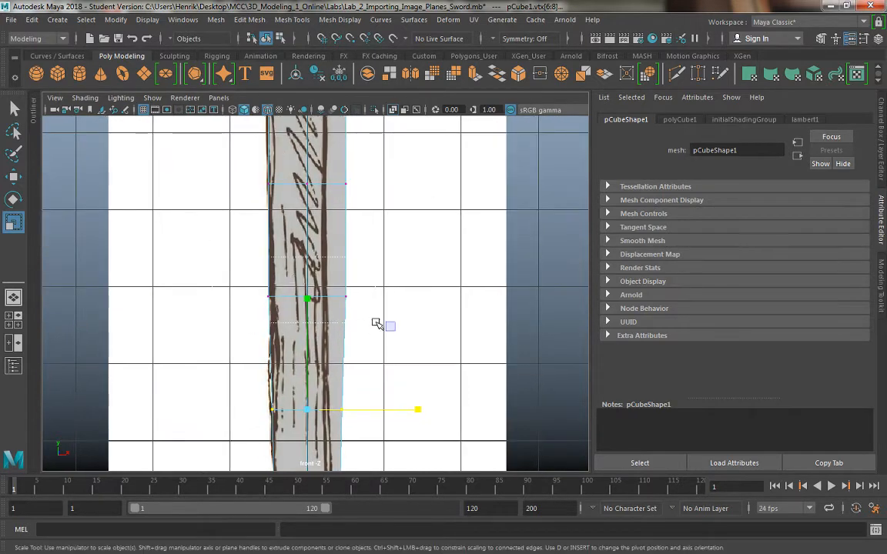
drag(376, 323, 377, 323)
drag(421, 296, 407, 297)
alt+middle_drag(326, 257, 340, 342)
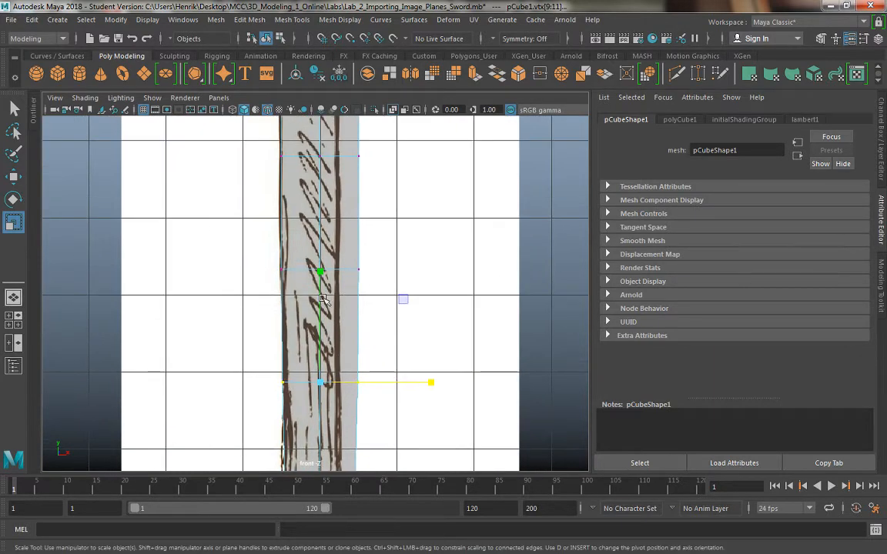
drag(416, 295, 261, 248)
drag(431, 270, 428, 271)
scroll(354, 362, down, 6)
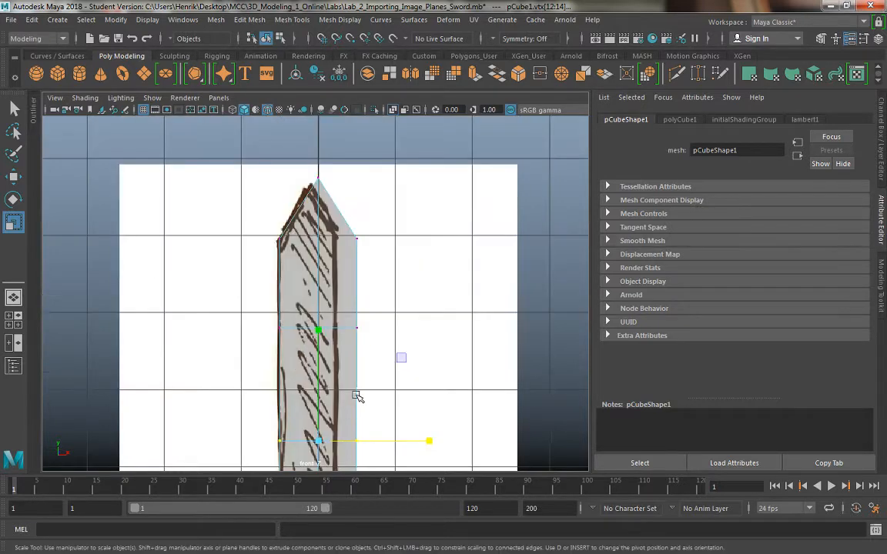
Step: Return the blade to object mode, clear the selection and inspect its tapered shape in the perspective view
key(space)
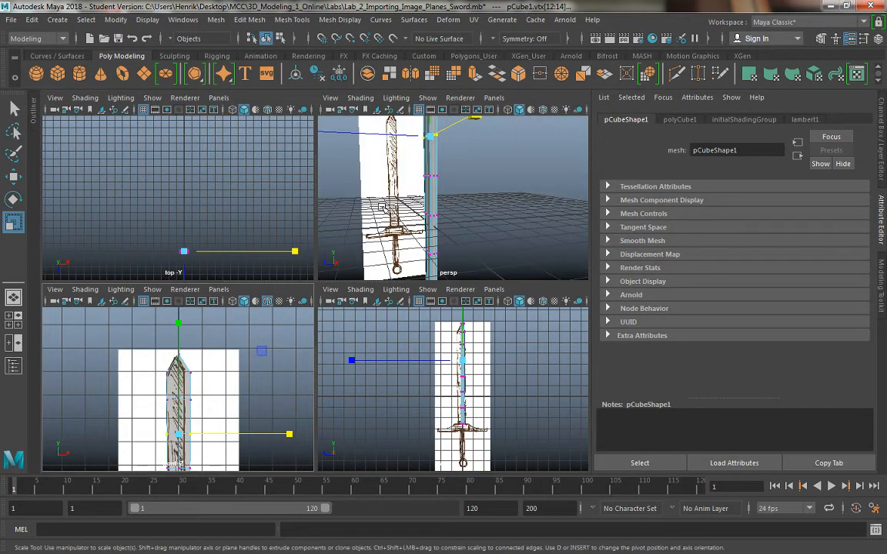
key(space)
alt+drag(351, 214, 330, 210)
right_drag(311, 166, 350, 147)
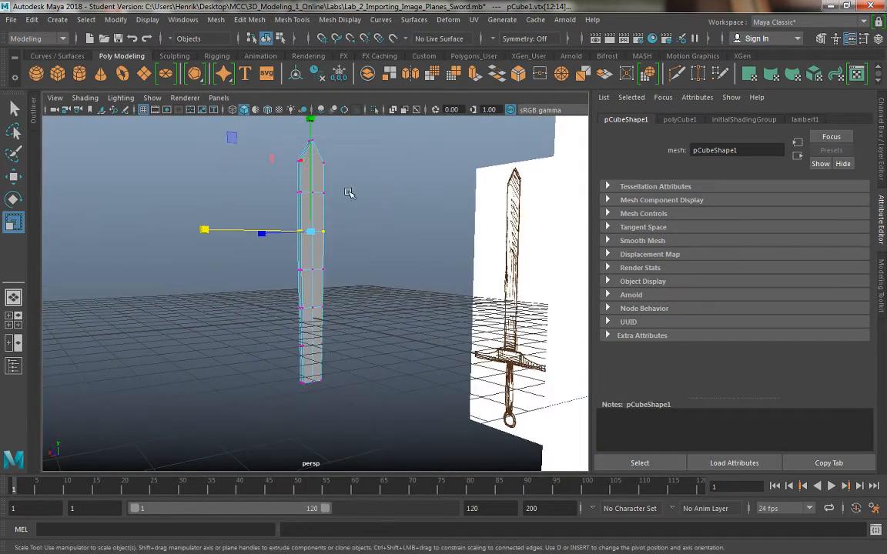
click(354, 200)
alt+drag(360, 266, 522, 267)
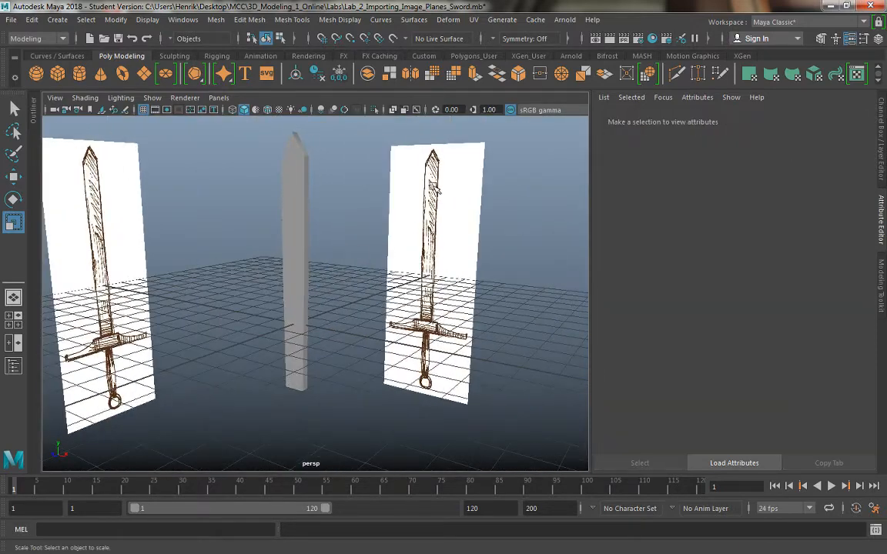
Step: Set the front sword image plane to display only when looking through the front camera
click(437, 190)
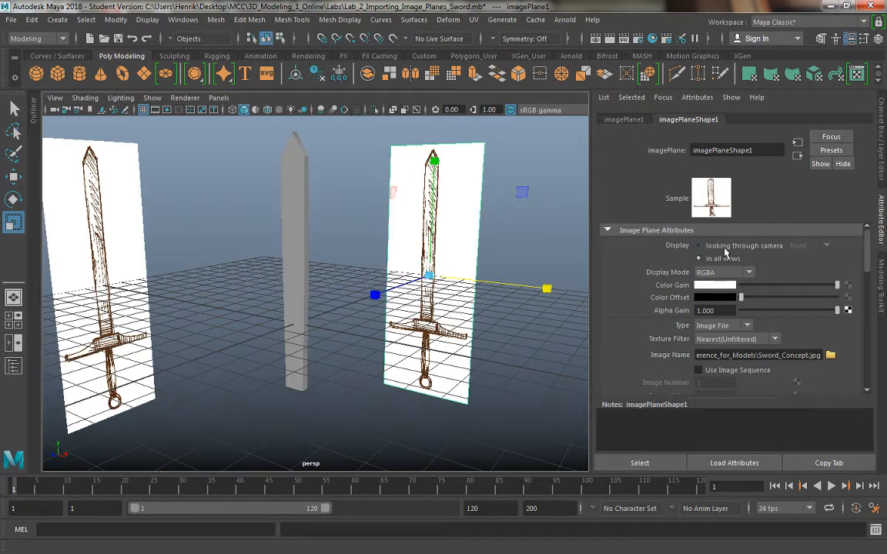
click(725, 247)
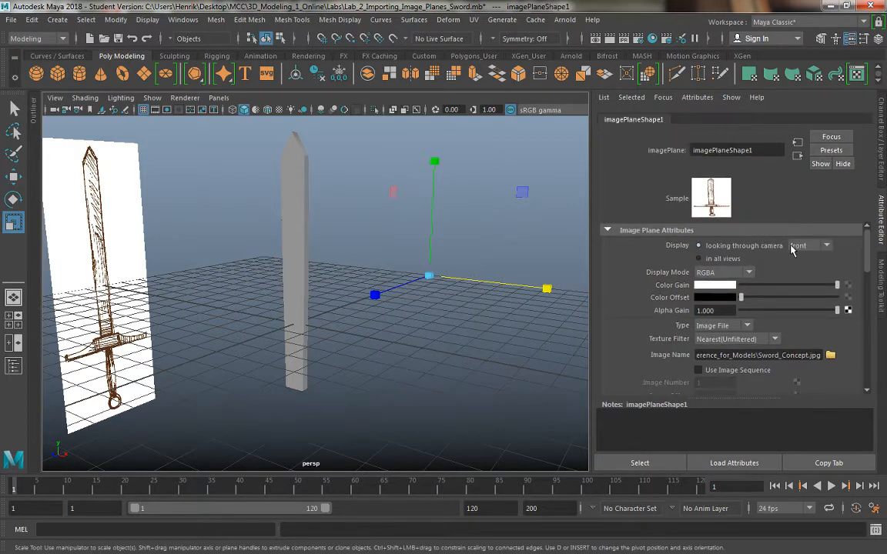
Step: Compare the blade with the sword drawing in the front view and return to the four-view layout
click(427, 362)
key(space)
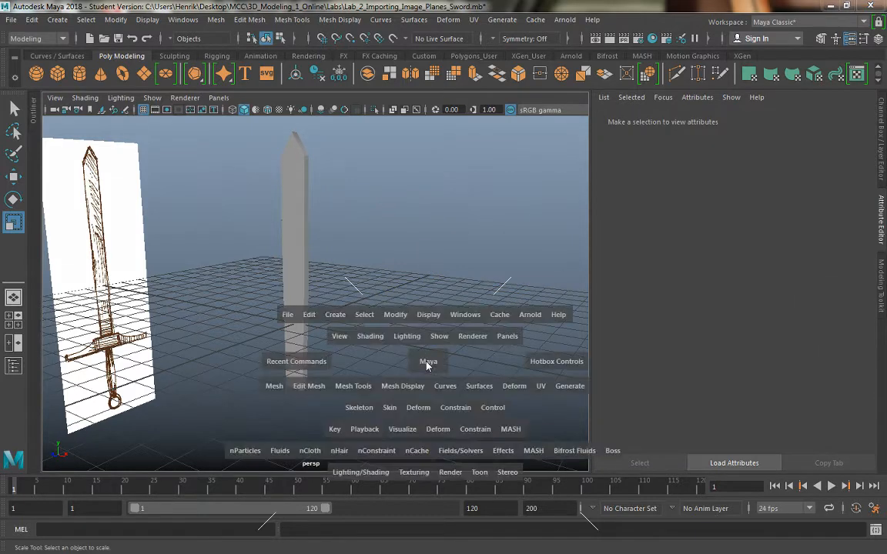
key(space)
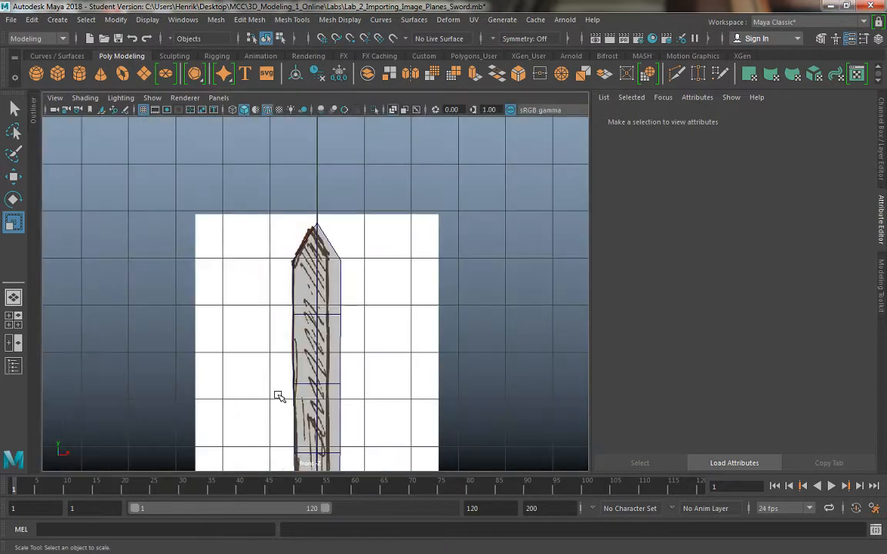
alt+right_drag(390, 418, 358, 338)
alt+middle_drag(382, 402, 377, 330)
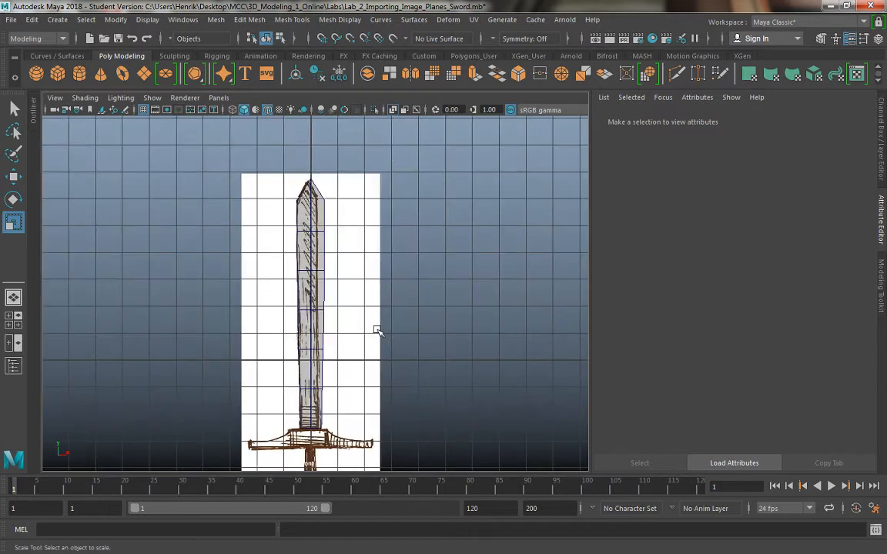
alt+right_drag(408, 384, 401, 360)
key(space)
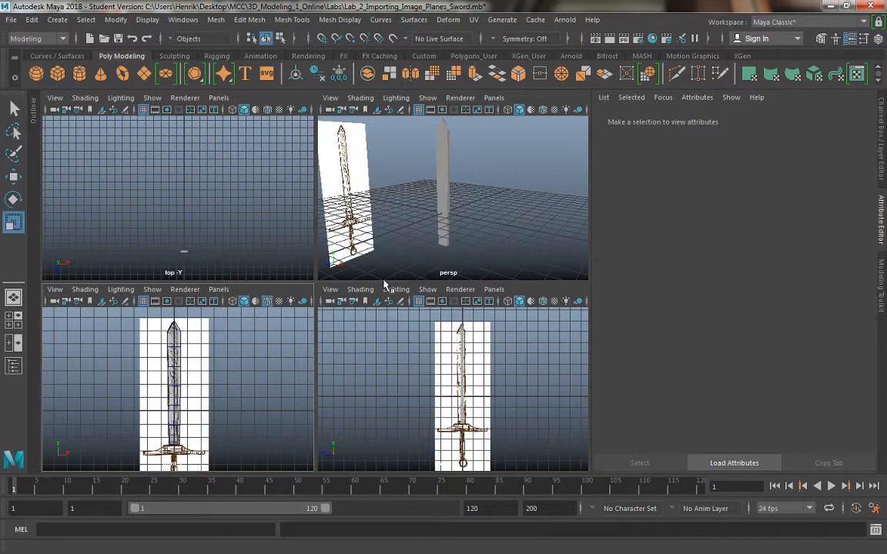
Step: Try displaying the front image plane in all views and switch it back to looking through the front camera
click(205, 325)
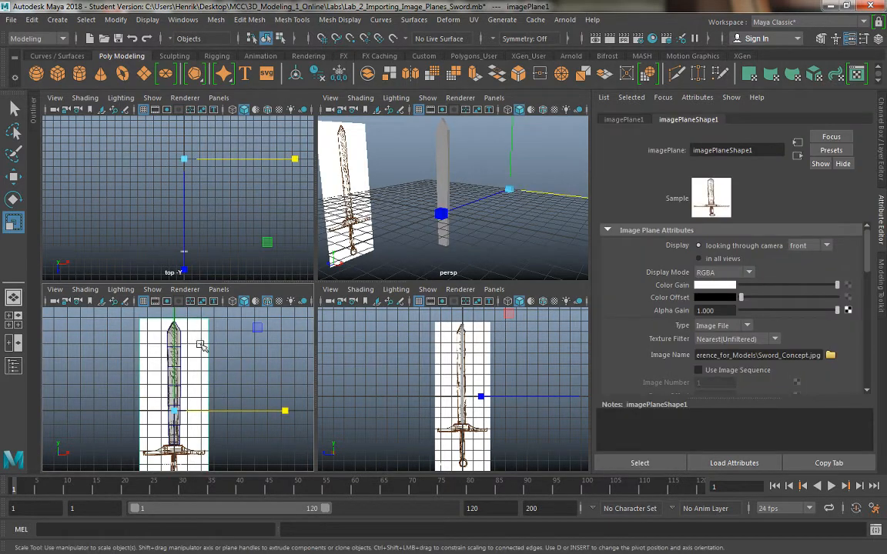
click(807, 246)
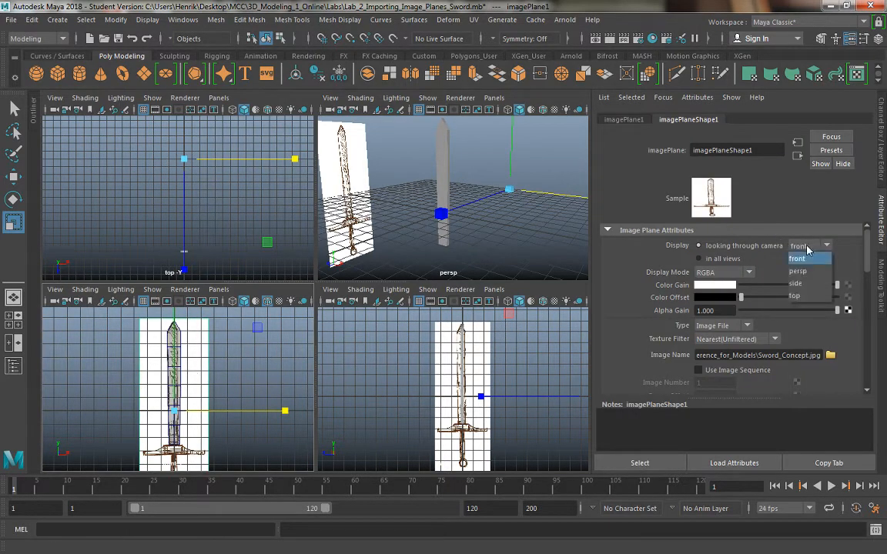
click(806, 248)
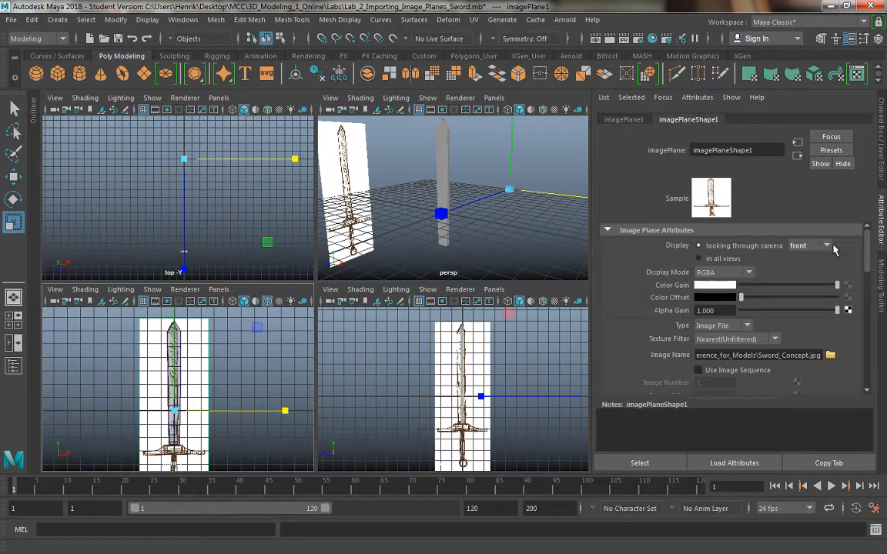
click(715, 263)
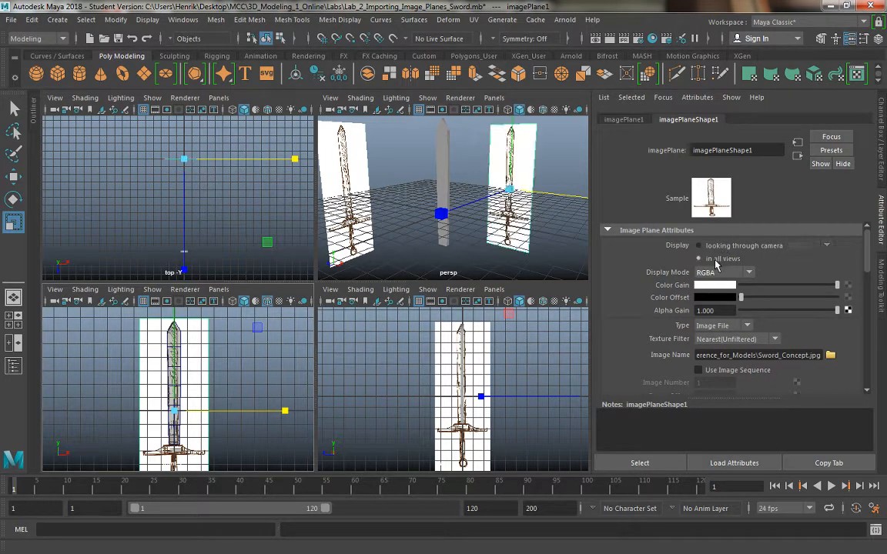
click(718, 250)
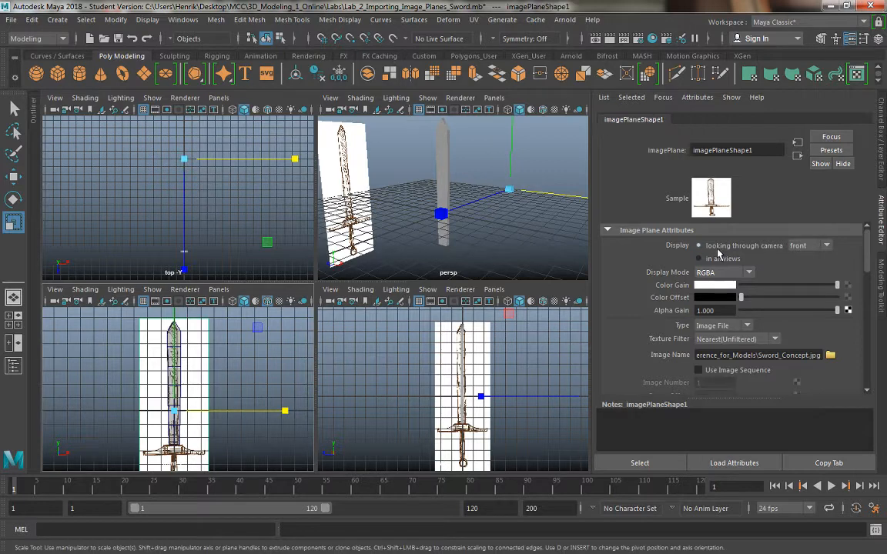
Step: Set the side sword image plane to display only when looking through the side camera and clear the selection
alt+drag(441, 192, 353, 184)
click(353, 185)
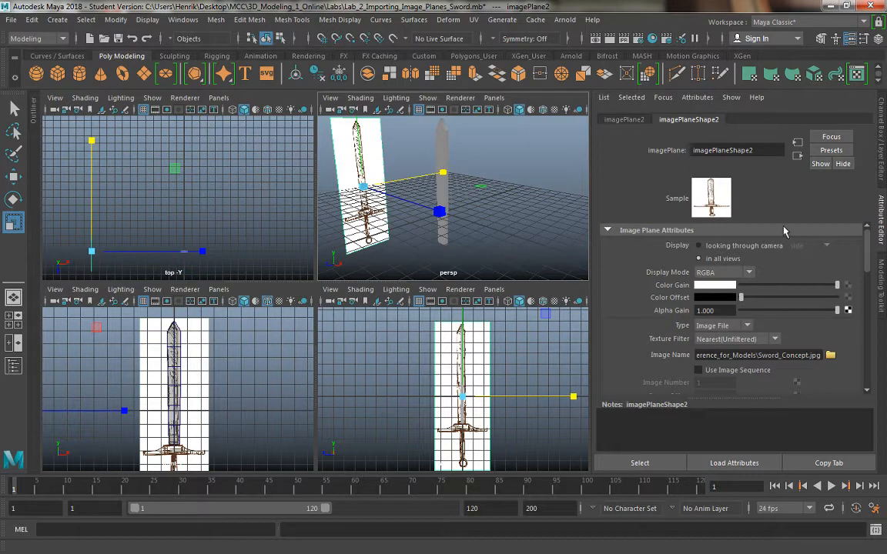
click(743, 247)
click(519, 218)
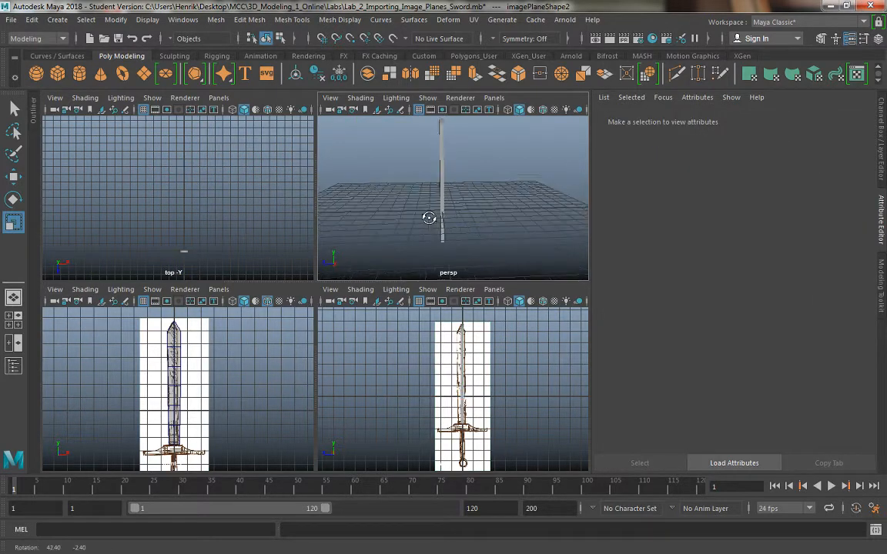
Step: Maximize the perspective view and hide the viewport grid so the blade stands alone
key(space)
alt+drag(400, 214, 268, 320)
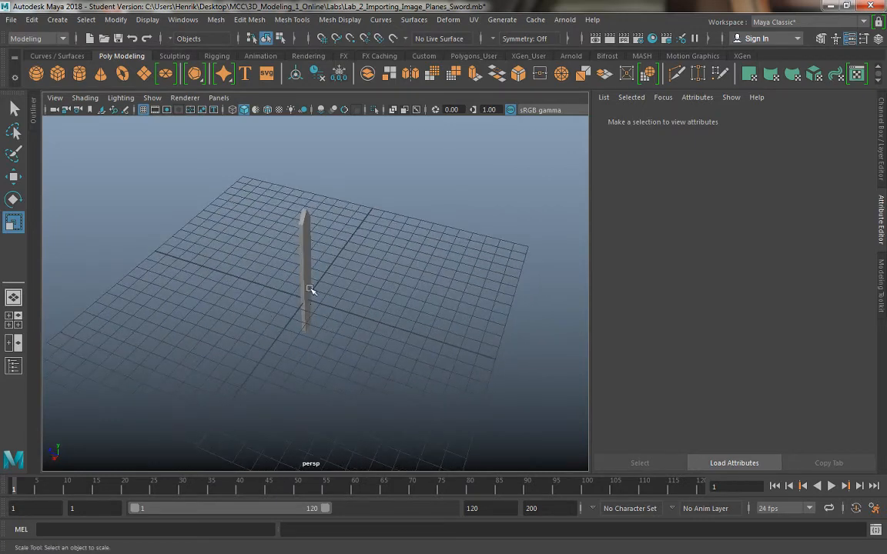
alt+drag(311, 289, 327, 219)
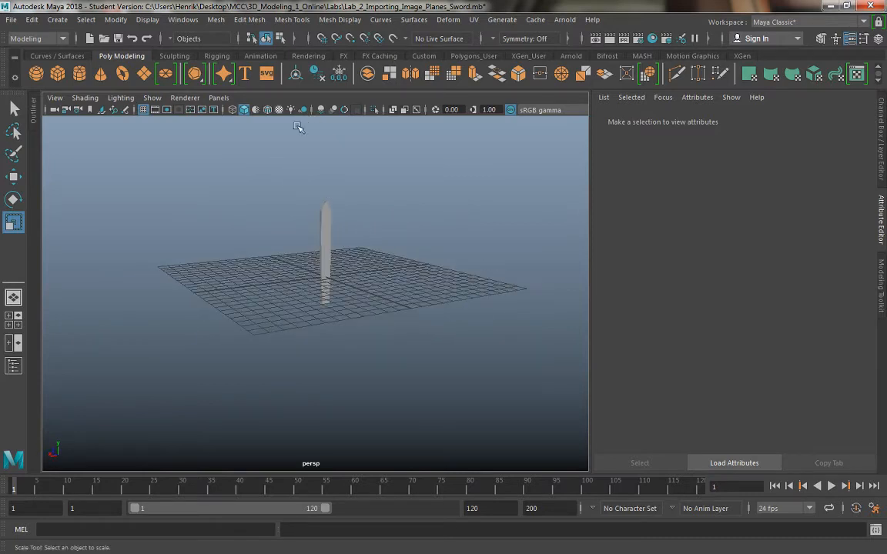
click(147, 20)
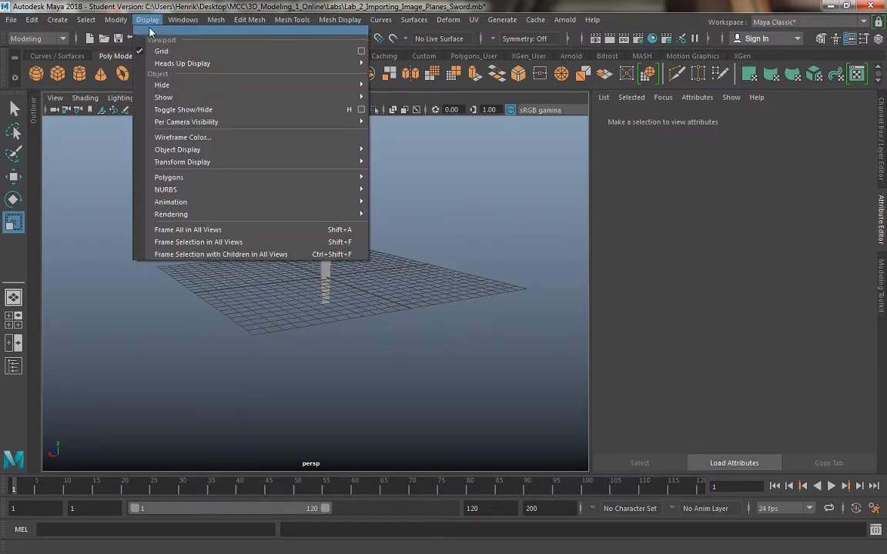
click(143, 50)
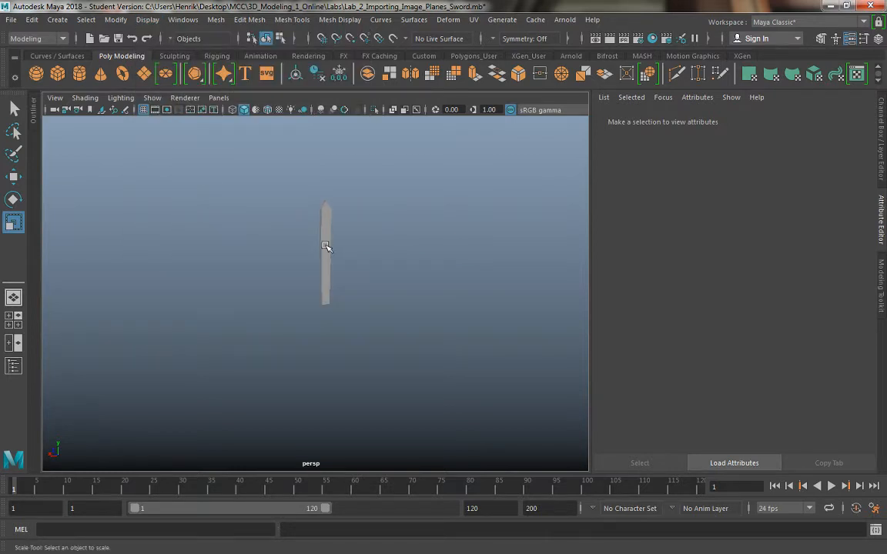
Step: Turn on Wireframe on Shaded for the blade in the maximized perspective view
alt+drag(326, 246, 364, 251)
key(space)
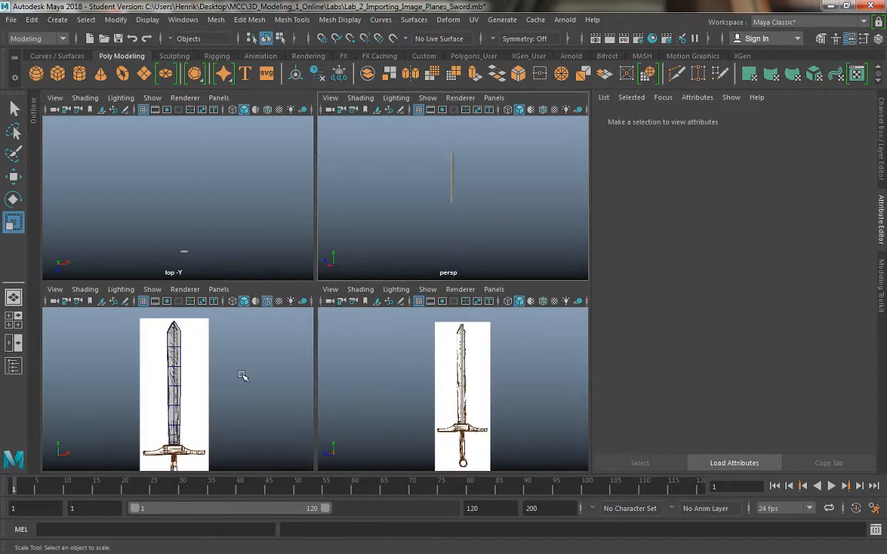
key(space)
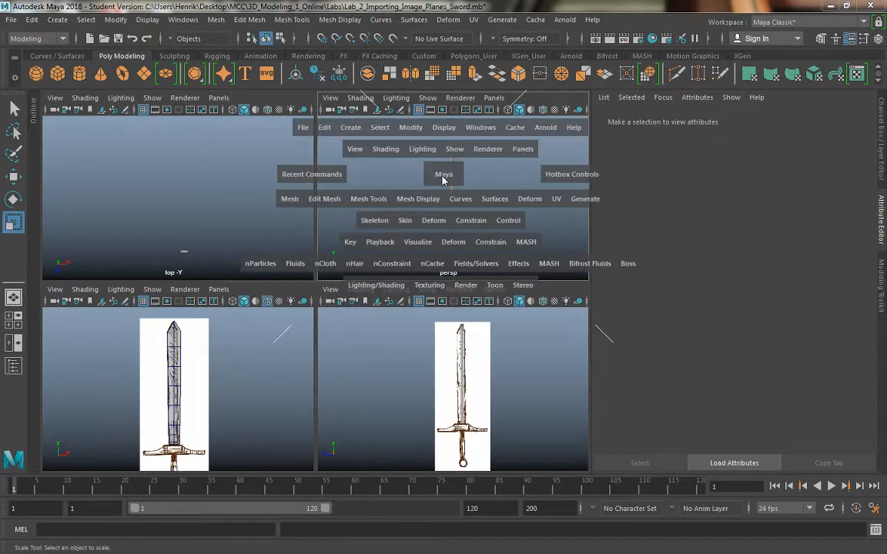
scroll(283, 256, up, 5)
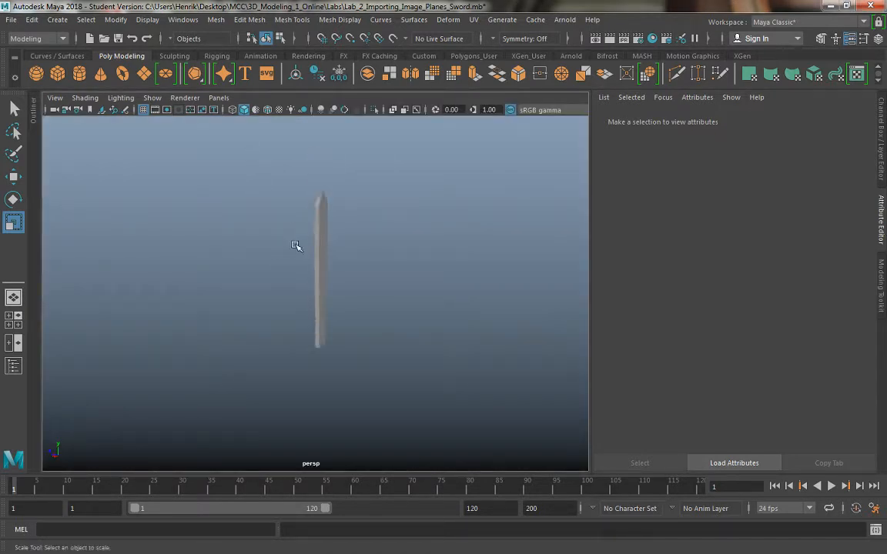
alt+drag(297, 201, 325, 245)
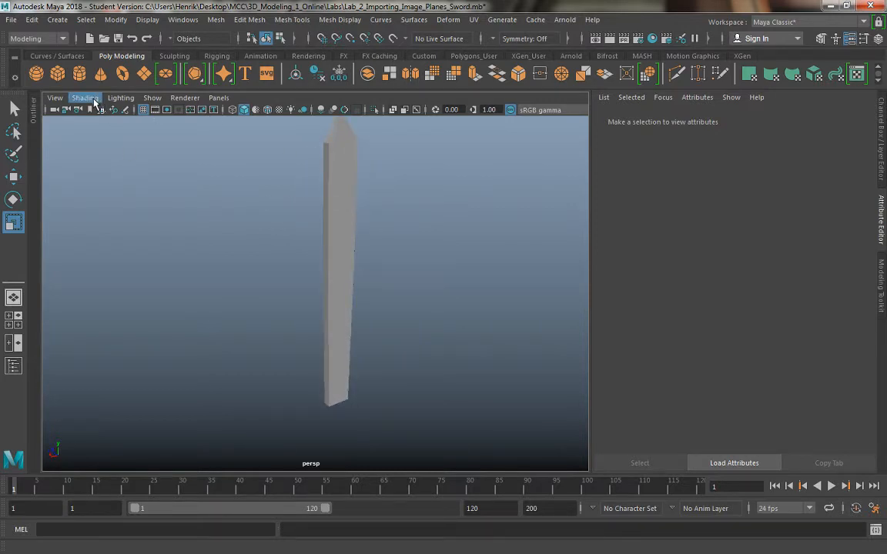
click(85, 97)
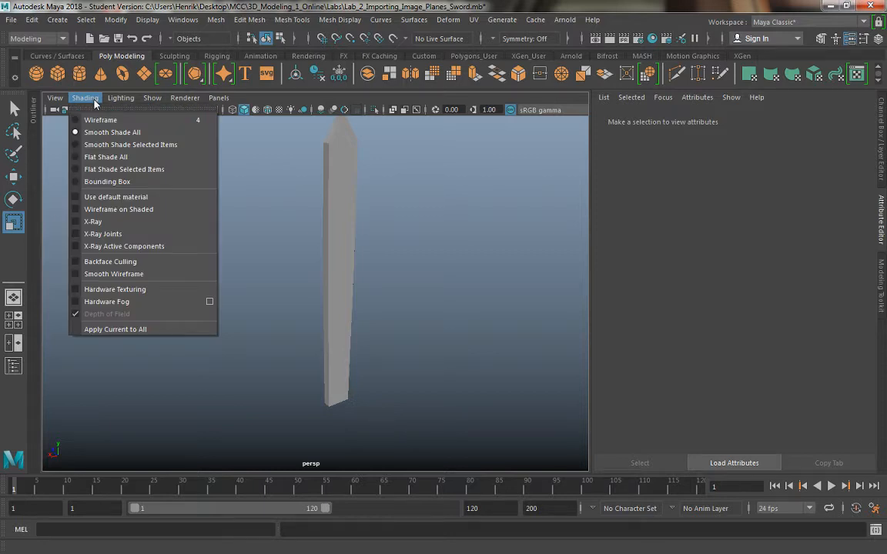
click(93, 210)
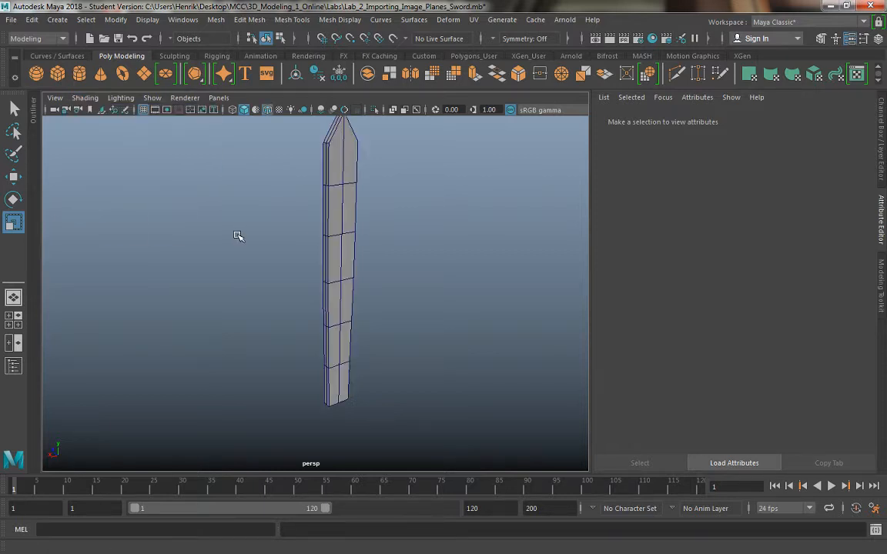
alt+drag(238, 236, 274, 231)
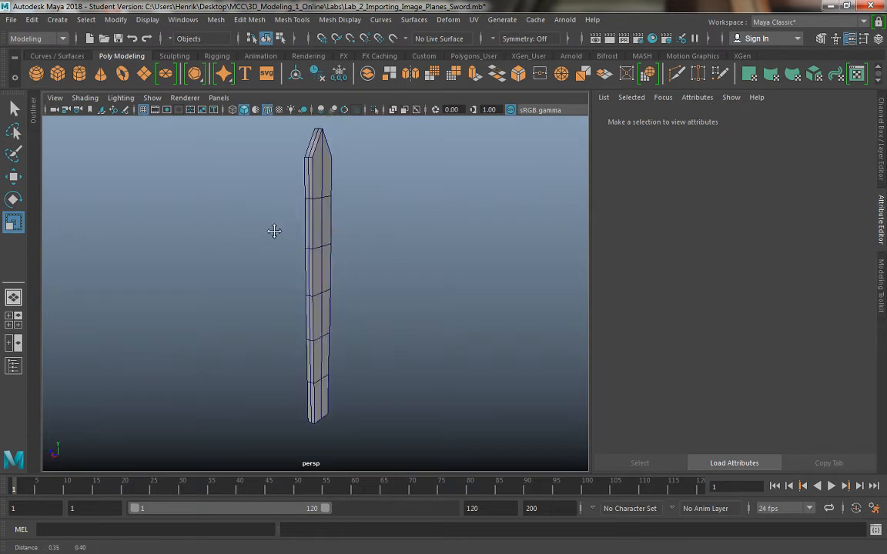
alt+middle_drag(274, 231, 239, 265)
alt+right_drag(274, 229, 307, 267)
right_drag(261, 201, 209, 189)
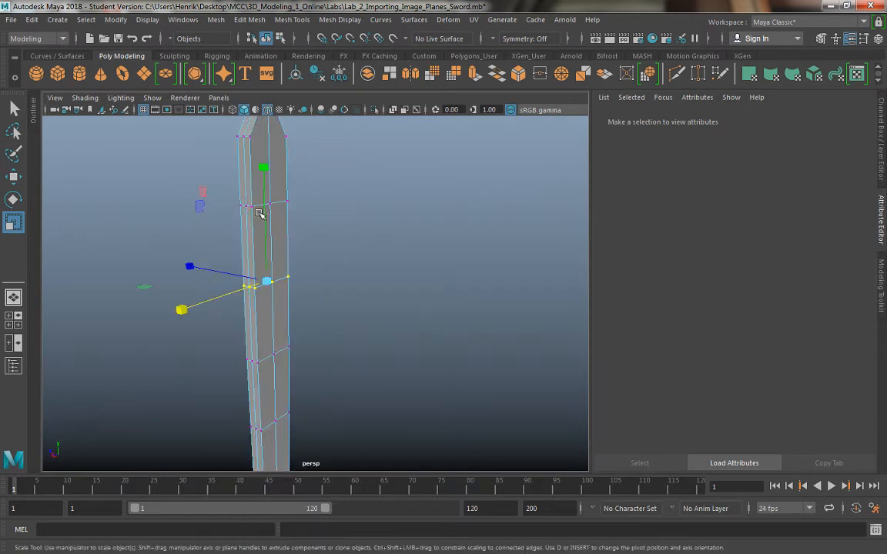
click(250, 208)
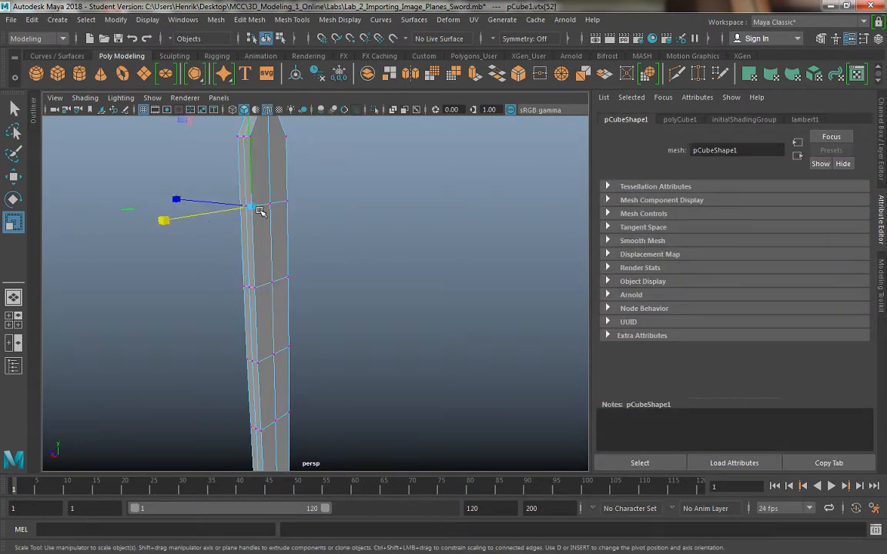
click(254, 209)
alt+drag(241, 226, 341, 236)
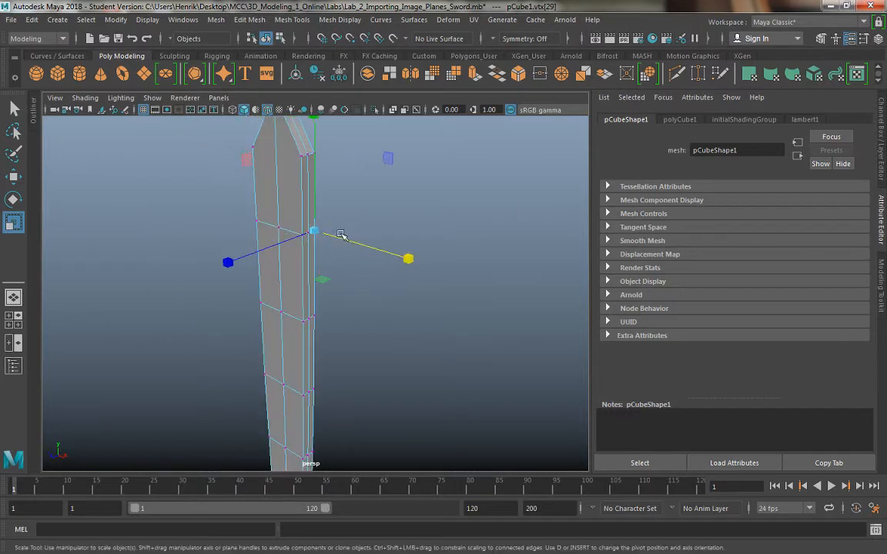
click(301, 160)
click(298, 234)
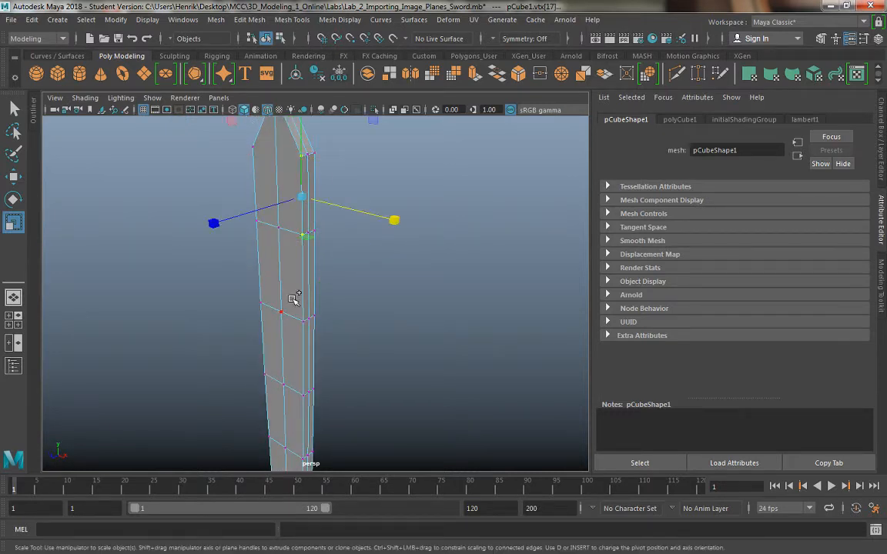
click(285, 153)
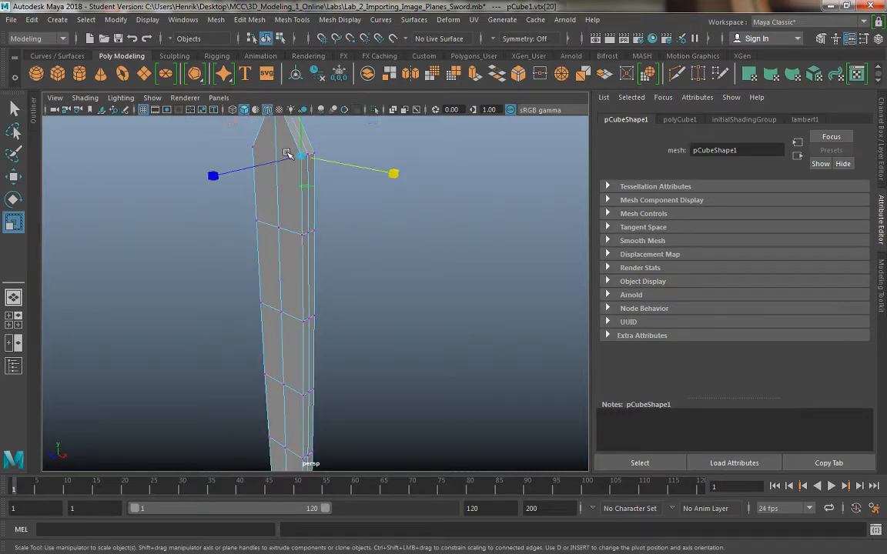
Step: Switch the blade to edge mode and select the vertical edges along the front corner of its narrow +X side, below the tip
right_drag(288, 187, 289, 150)
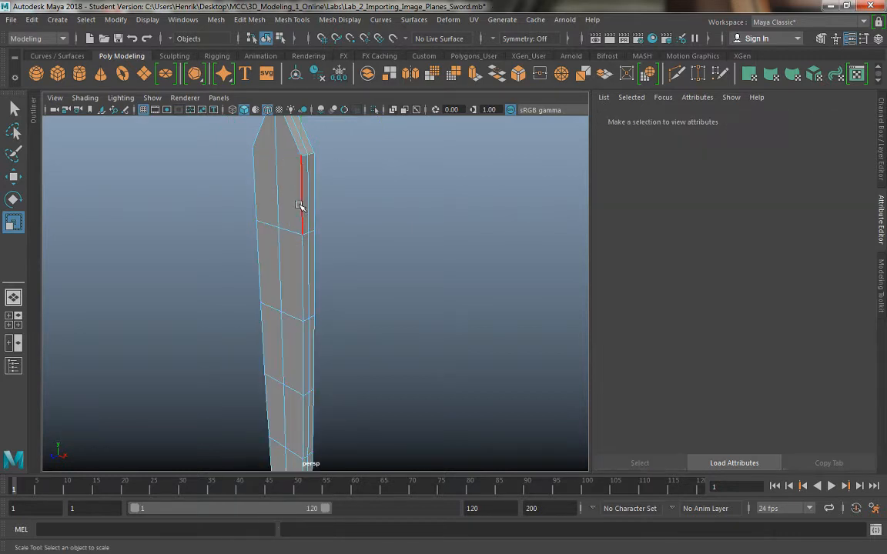
click(301, 206)
alt+middle_drag(289, 245, 287, 206)
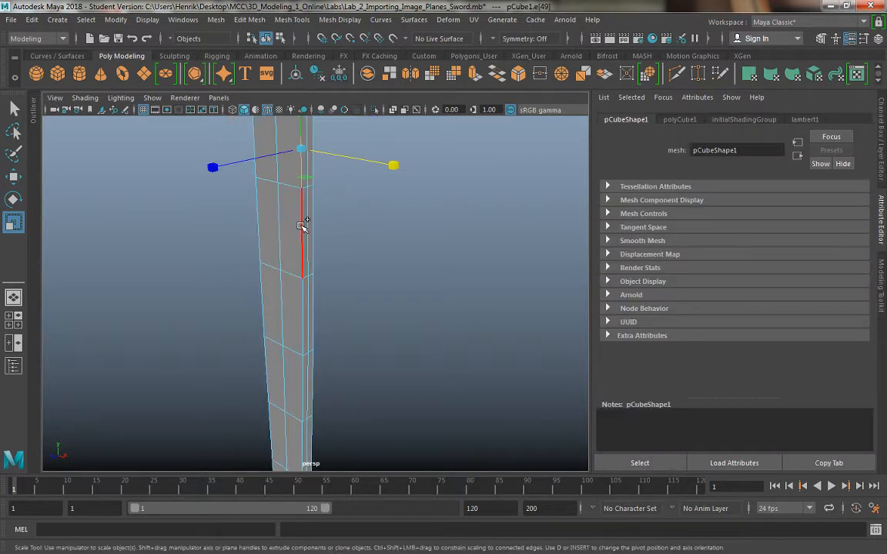
shift+click(302, 224)
alt+middle_drag(290, 250, 292, 188)
click(292, 198)
shift+click(293, 231)
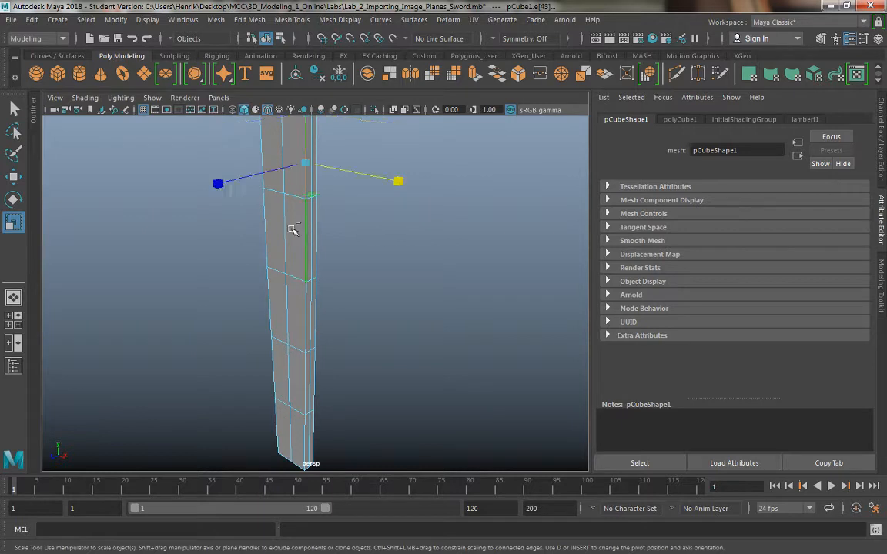
alt+middle_drag(293, 231, 291, 174)
shift+click(309, 256)
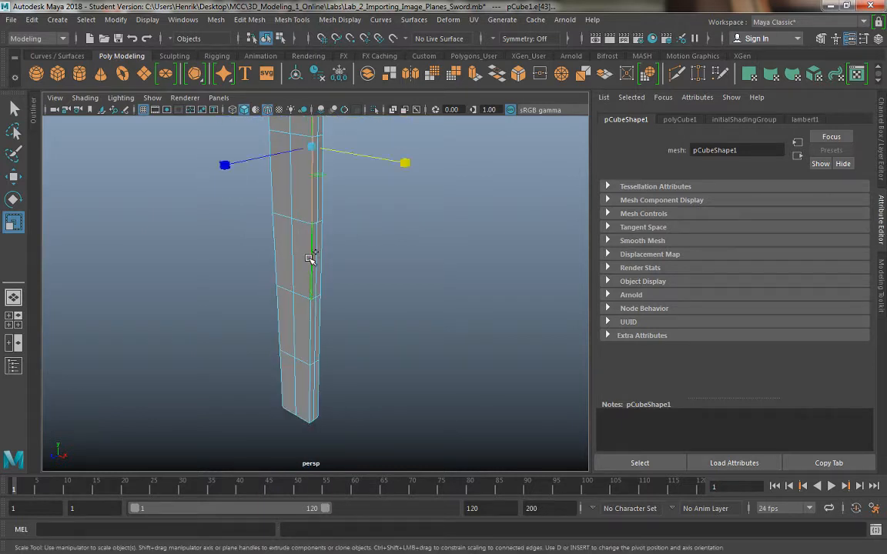
shift+click(306, 319)
shift+click(307, 388)
Step: Add the vertical edges along the back corner of the blade's narrow +X side, below the tip, to the edge selection
alt+drag(326, 321, 296, 370)
shift+click(332, 399)
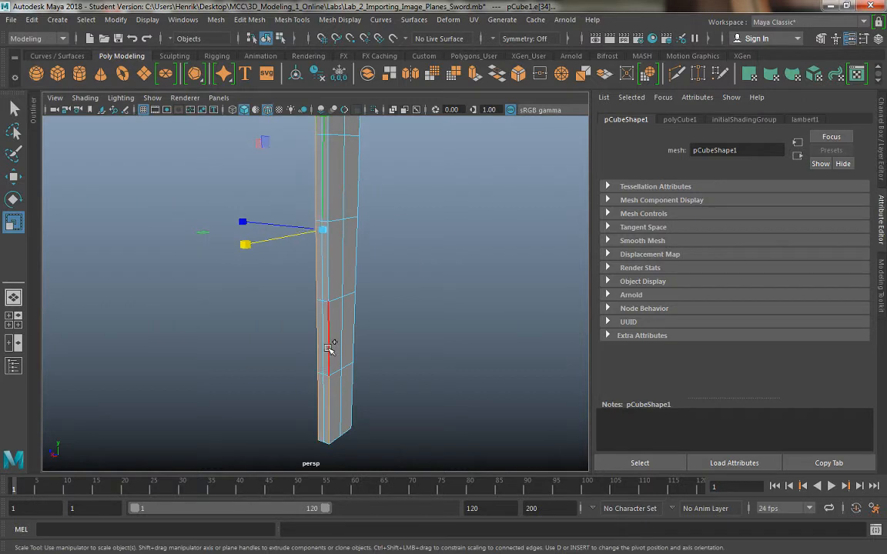
shift+click(329, 347)
shift+click(329, 282)
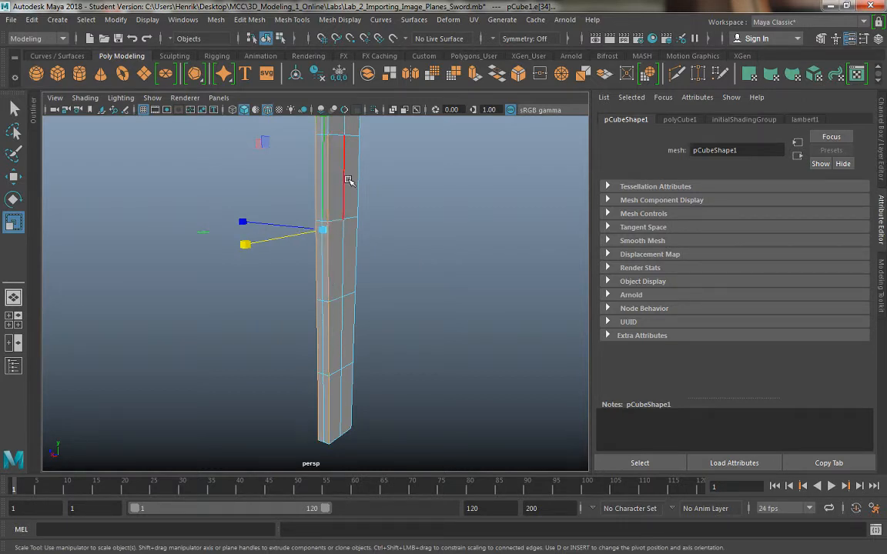
alt+drag(353, 182, 315, 204)
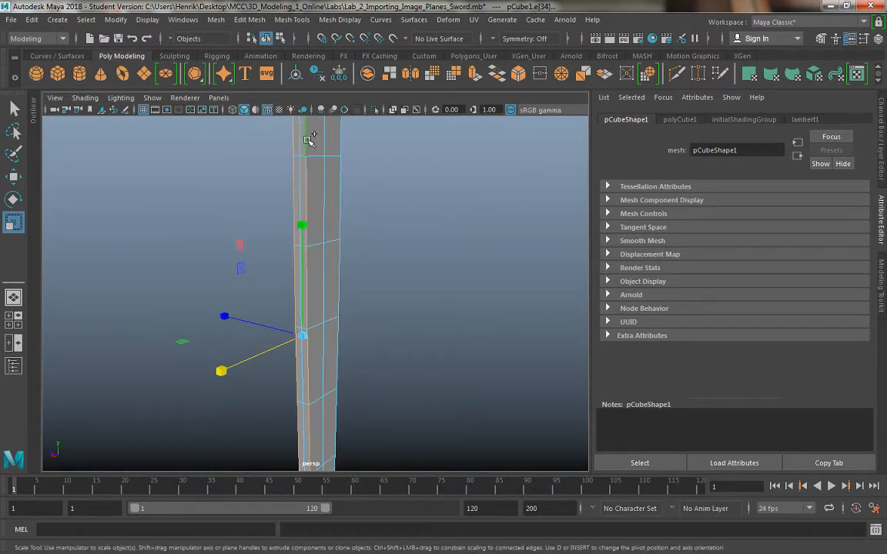
alt+drag(348, 233, 303, 263)
Step: Move the selected edges of the narrow +X side inward along X toward the blade's centre
key(w)
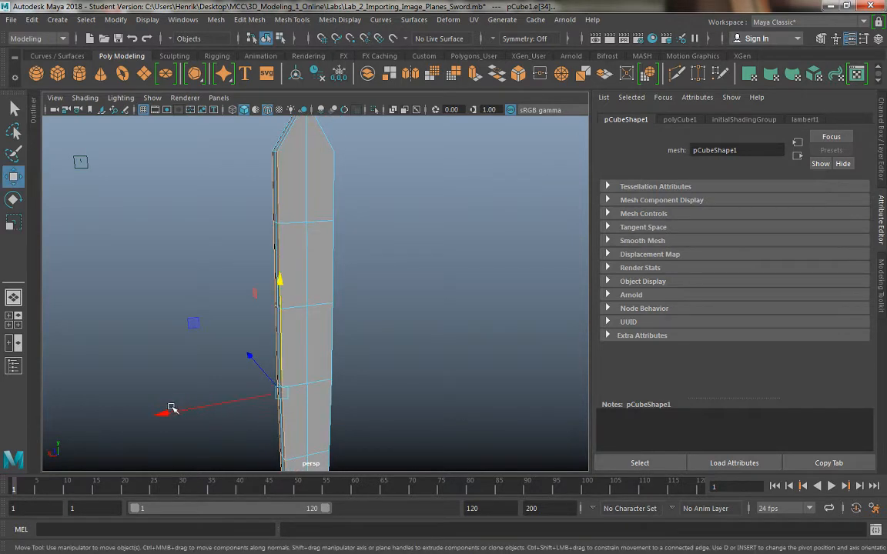
click(178, 411)
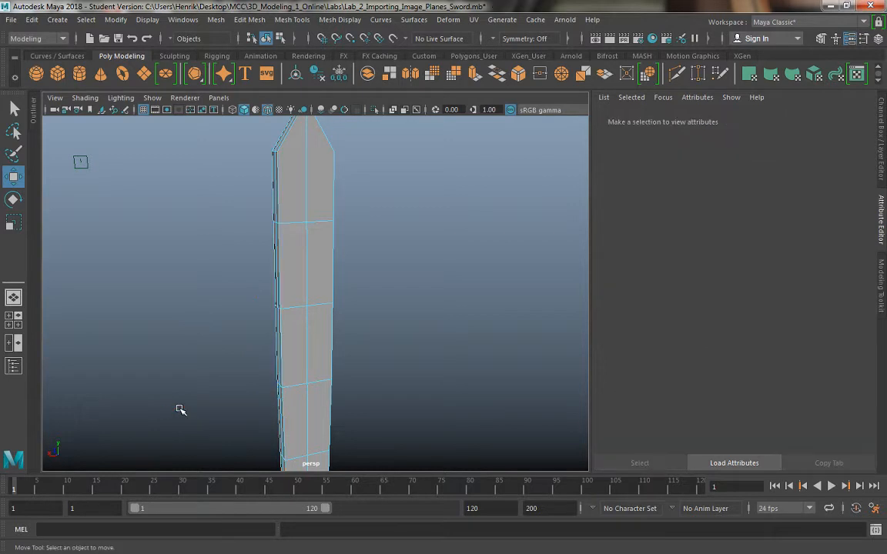
key(ctrl+z)
drag(163, 413, 174, 412)
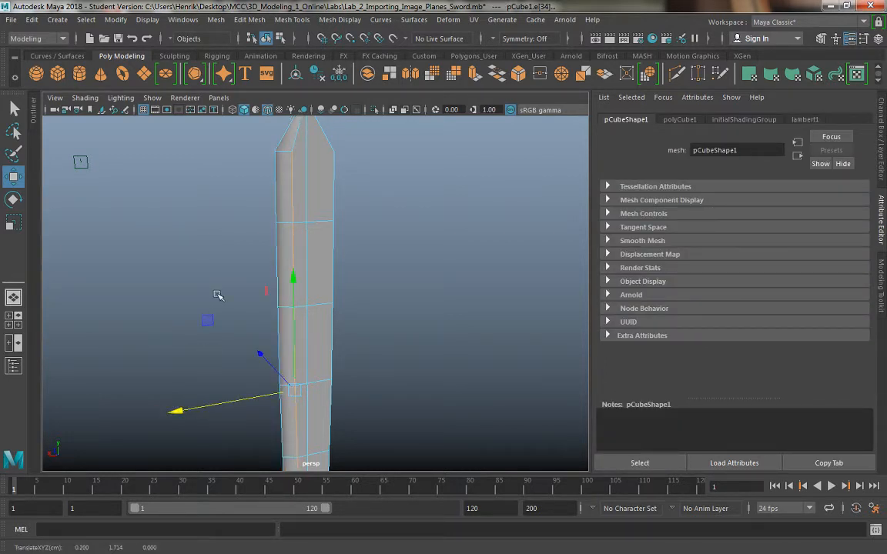
Step: Scale the selected +X side edges along Z and fine-tune their position along X to shape the bevel
alt+drag(218, 295, 339, 344)
key(r)
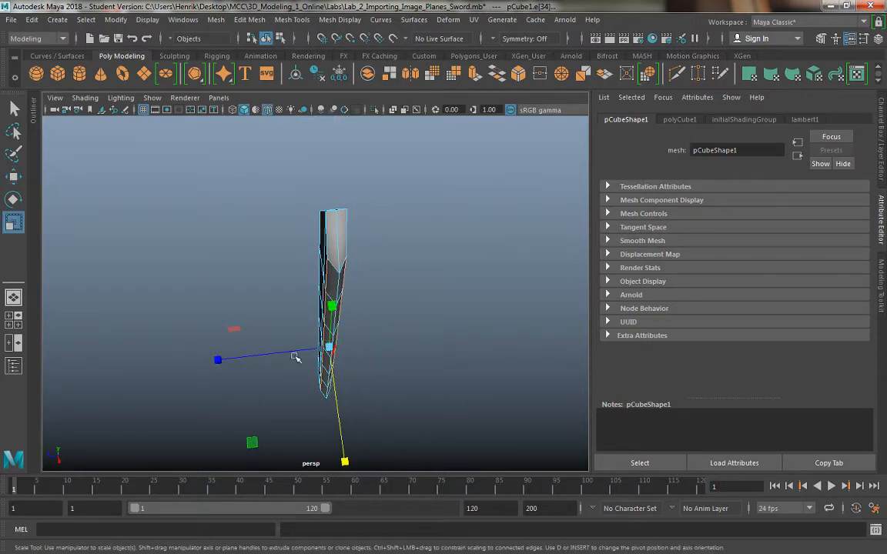
drag(228, 361, 165, 300)
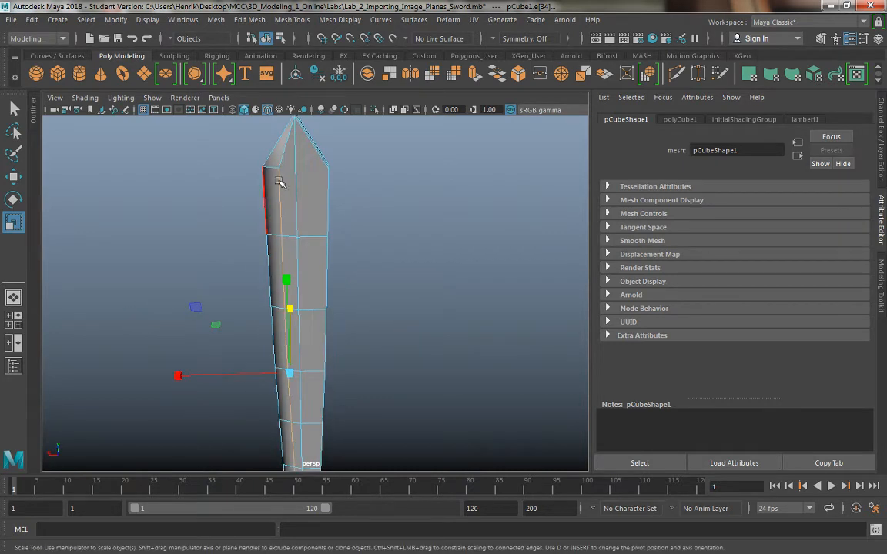
alt+middle_drag(260, 219, 293, 183)
key(w)
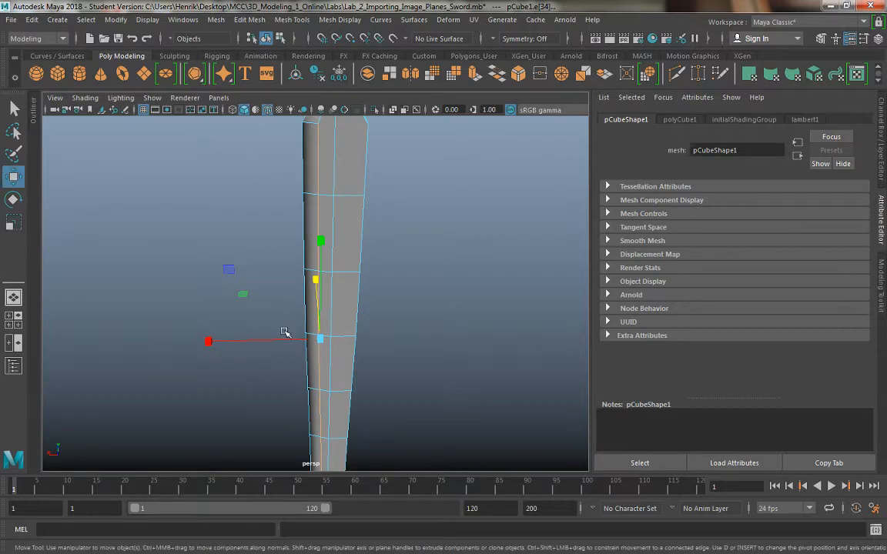
drag(204, 341, 360, 228)
Step: Switch to vertex mode, select the front and back centre vertices at the blade's tip, and lower them slightly along Y
right_click(345, 176)
right_drag(345, 177, 313, 162)
click(303, 182)
click(341, 156)
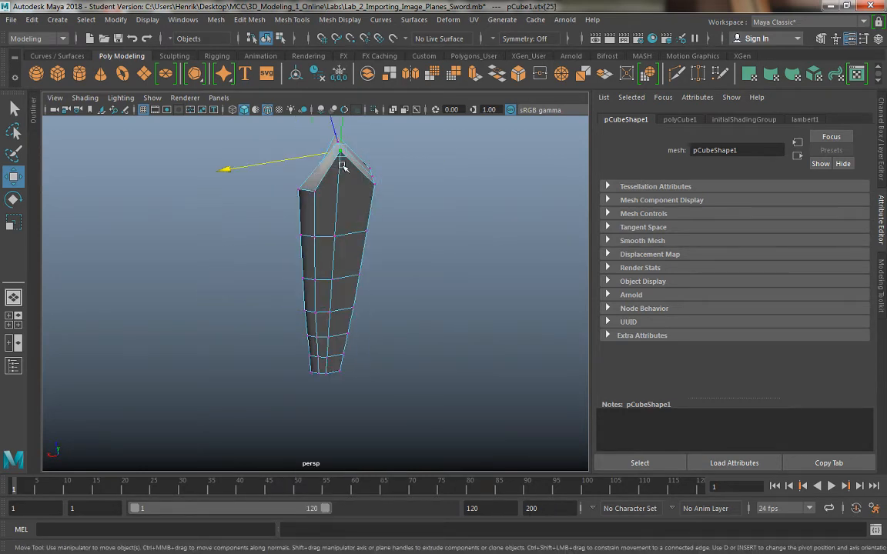
alt+drag(308, 167, 498, 150)
scroll(288, 165, up, 4)
alt+middle_drag(289, 165, 289, 257)
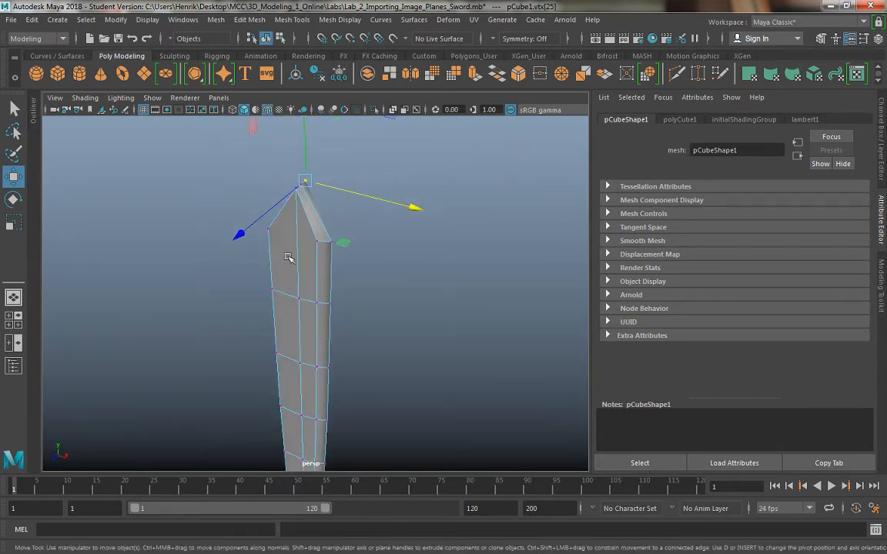
shift+click(296, 206)
alt+middle_drag(326, 184, 314, 237)
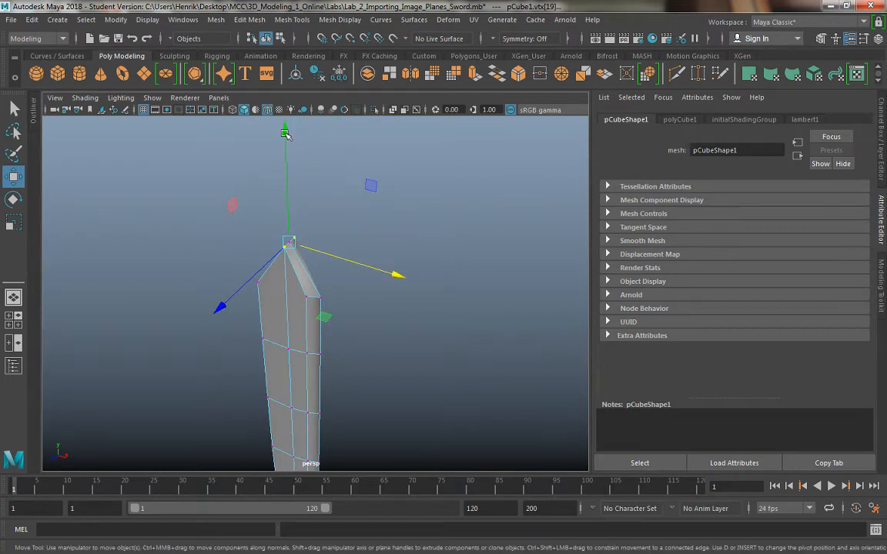
drag(288, 135, 287, 157)
Step: Switch to edge mode and select the vertical edges along one corner of the blade's narrow -X side, below the tip
alt+drag(251, 219, 479, 221)
alt+drag(181, 214, 204, 230)
right_drag(329, 188, 331, 155)
click(348, 237)
alt+middle_drag(328, 283, 333, 154)
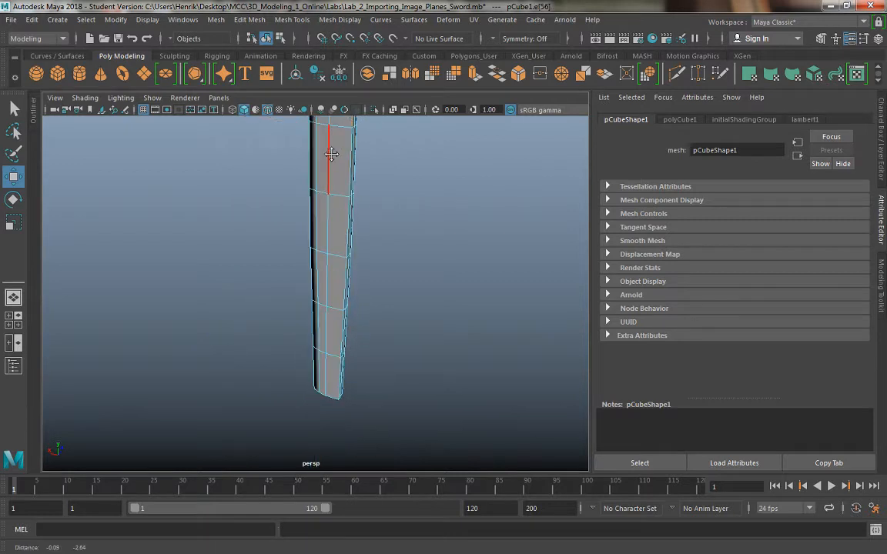
alt+middle_drag(331, 195, 321, 259)
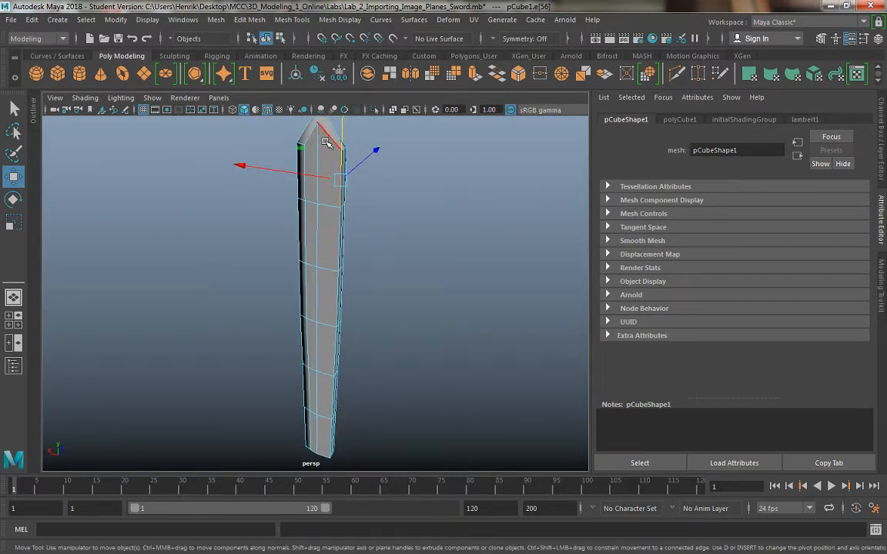
click(327, 138)
click(338, 191)
double_click(329, 442)
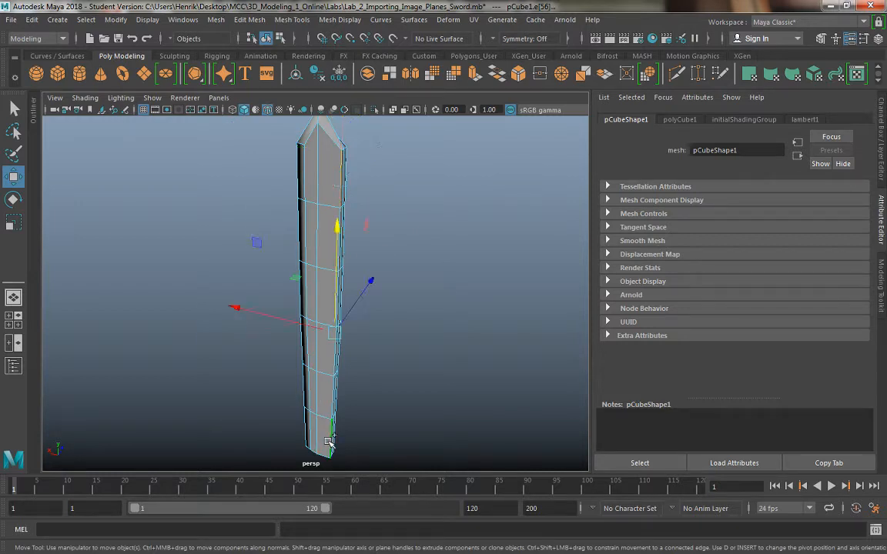
Step: Add the vertical edges along the other corner of the narrow -X side to the selection
alt+drag(332, 295, 163, 286)
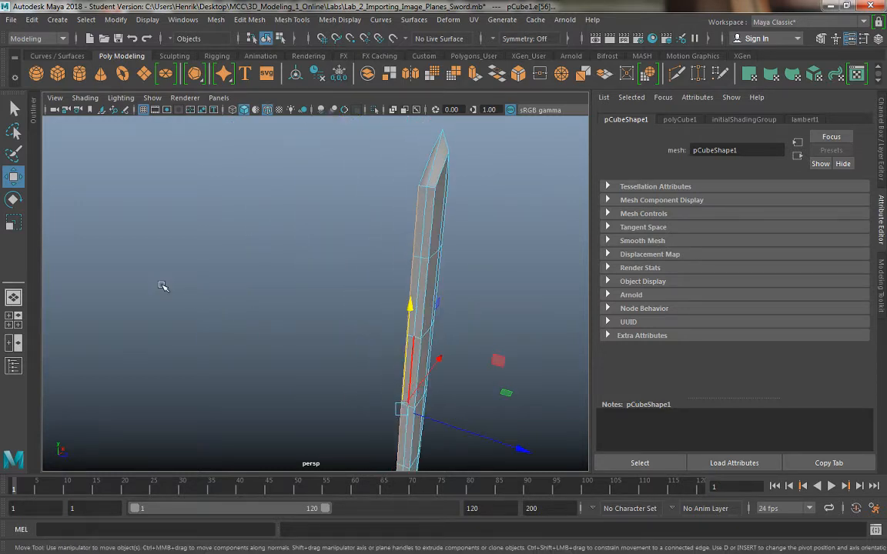
shift+double_click(435, 221)
alt+middle_drag(447, 261, 435, 118)
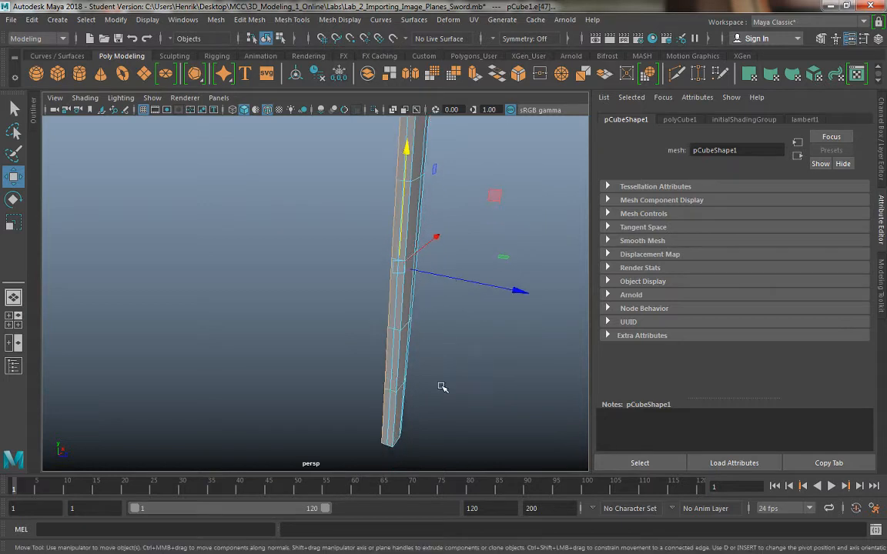
Step: Move the selected -X side edges inward along X and scale them along Z to match the opposite bevel
alt+drag(387, 409, 335, 407)
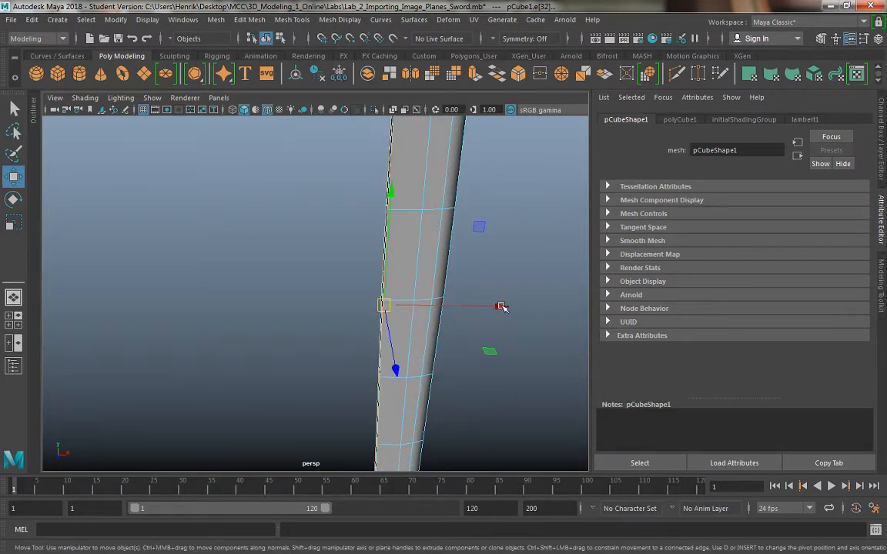
drag(501, 307, 412, 346)
key(r)
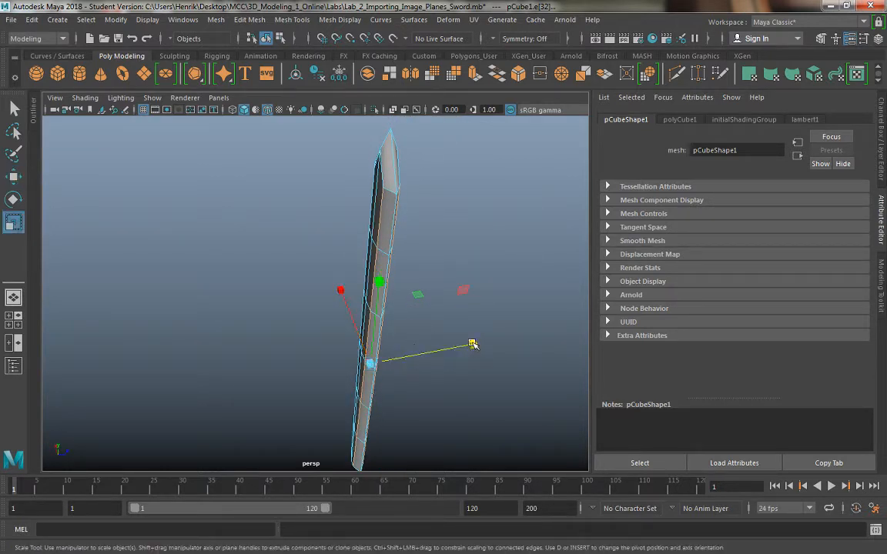
drag(473, 345, 309, 232)
alt+right_drag(309, 232, 352, 254)
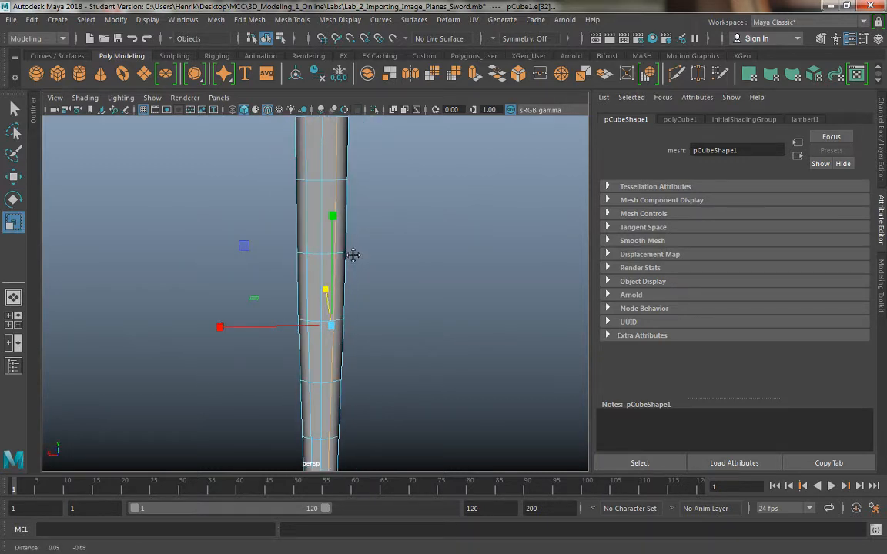
key(w)
drag(213, 327, 267, 182)
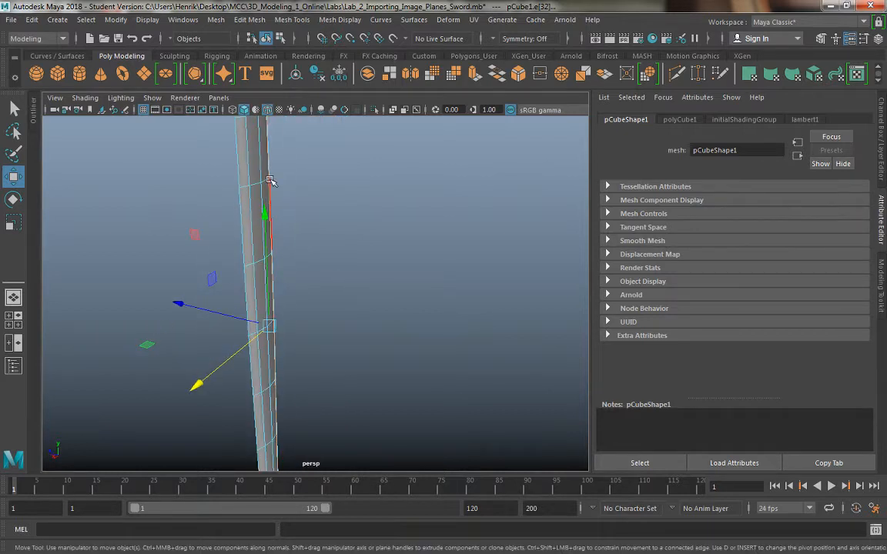
Step: Return the blade to object mode, clear the selection, and inspect the bevelled sides and tip from several angles
right_drag(267, 182, 327, 163)
click(342, 280)
alt+drag(343, 281, 256, 310)
alt+middle_drag(255, 310, 321, 385)
alt+drag(293, 294, 356, 327)
alt+right_drag(356, 327, 326, 264)
alt+drag(326, 264, 360, 281)
alt+middle_drag(301, 241, 387, 339)
alt+drag(387, 339, 337, 229)
alt+right_drag(336, 229, 389, 305)
alt+middle_drag(392, 250, 363, 309)
Step: Select the front and back centre vertices at the tip in vertex mode and scale them closer together along Z to about 0.64
click(347, 224)
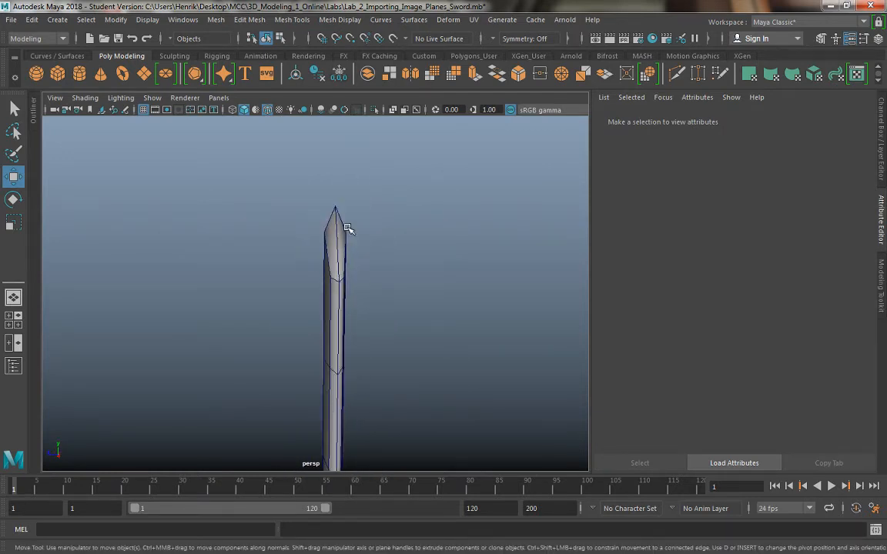
right_drag(347, 224, 289, 187)
click(335, 231)
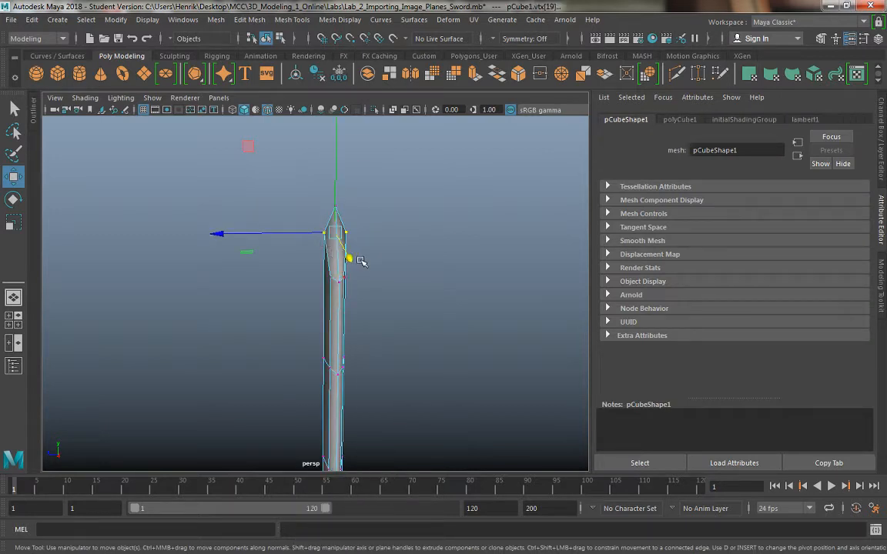
alt+drag(362, 260, 274, 251)
key(e)
key(r)
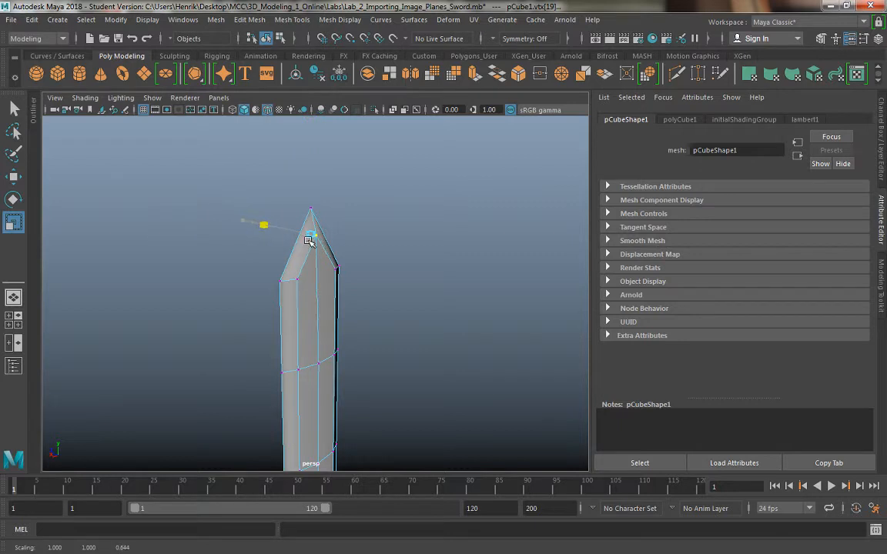
mouse_move(308, 241)
alt+mouse_down()
mouse_move(312, 231)
mouse_move(392, 245)
mouse_move(293, 241)
alt+mouse_up()
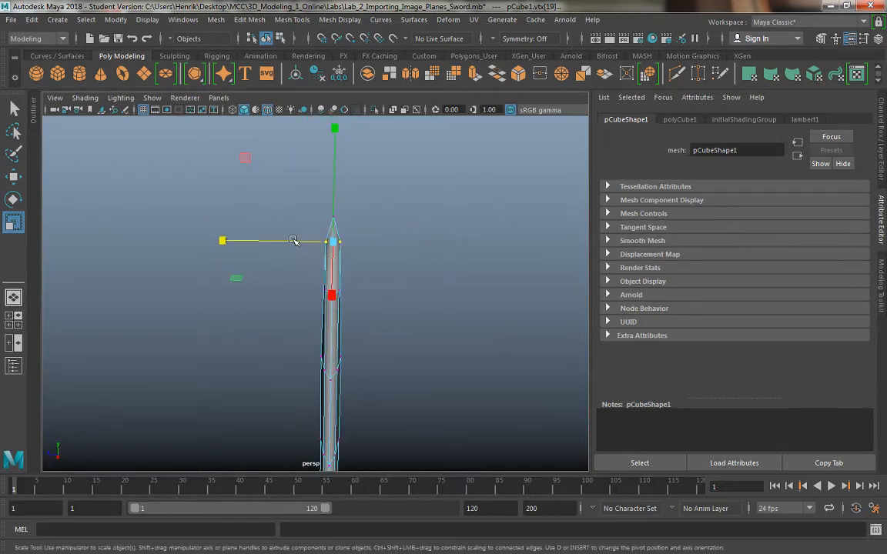
Step: Switch the blade back to object mode, clear the selection, and examine its overall shape from different angles and distances
right_click(362, 266)
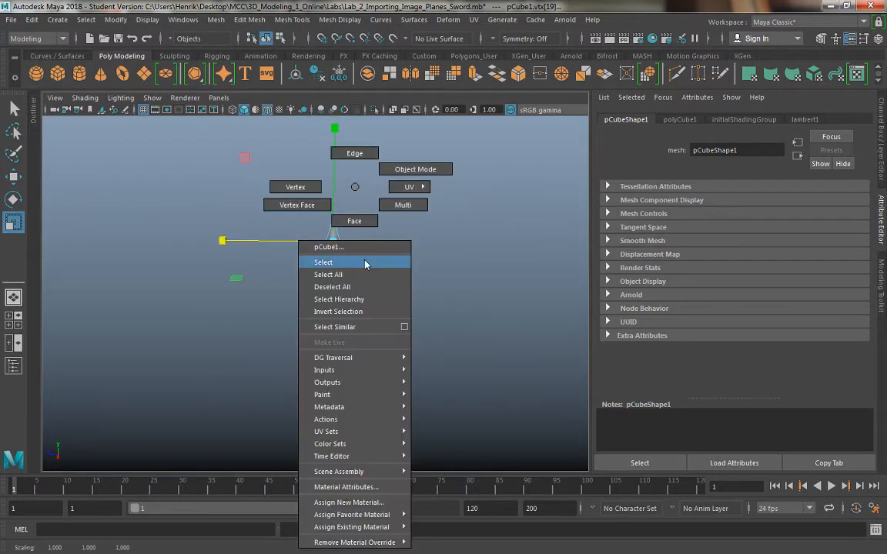
right_drag(365, 264, 415, 170)
click(449, 325)
alt+drag(449, 325, 284, 196)
alt+right_drag(285, 196, 385, 391)
alt+middle_drag(386, 391, 392, 316)
alt+right_drag(392, 317, 335, 318)
alt+middle_drag(336, 318, 335, 394)
alt+right_drag(334, 394, 305, 362)
alt+drag(304, 362, 275, 349)
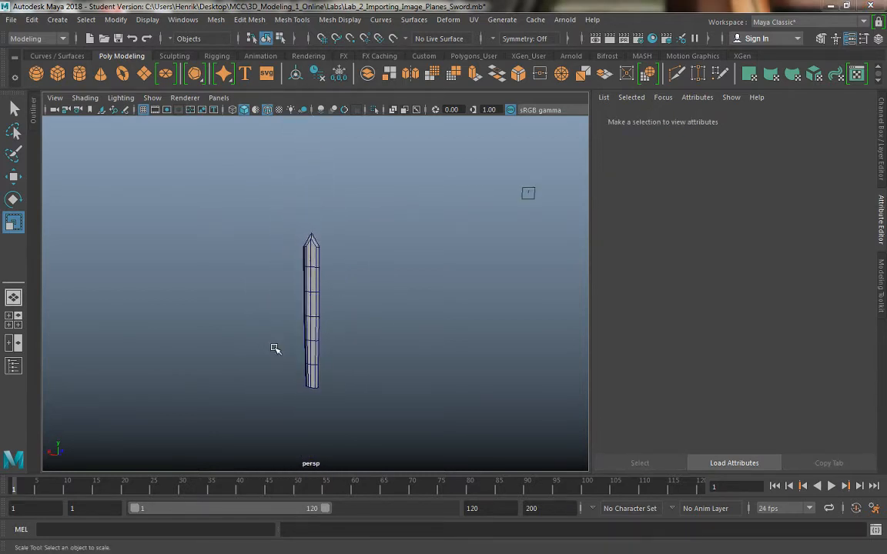
Step: Maximize the front view and compare the blade's outline with the sword reference drawing from tip to handle
key(space)
key(space)
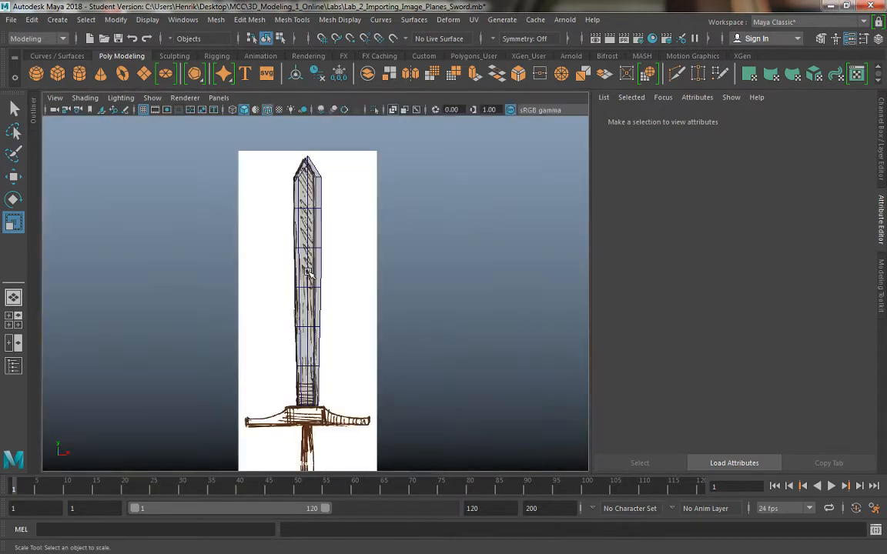
alt+right_drag(286, 216, 326, 277)
alt+middle_drag(327, 277, 329, 374)
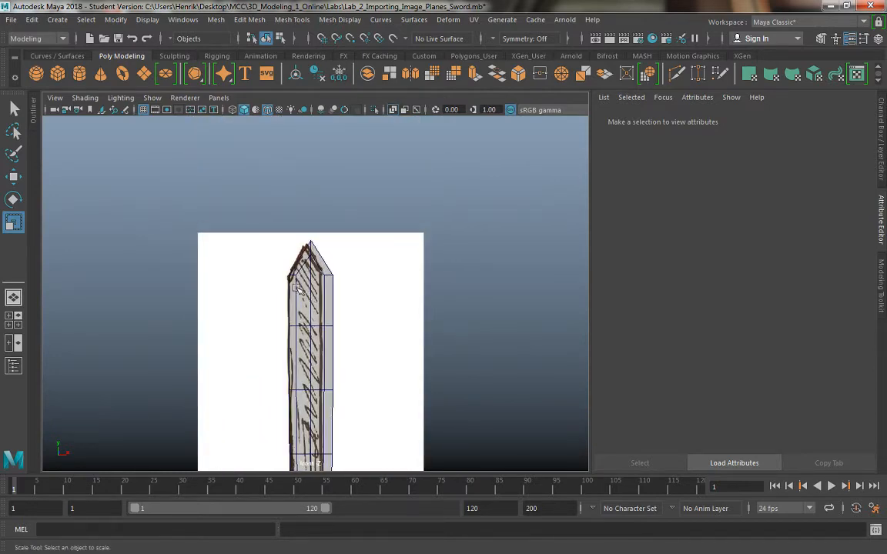
alt+right_drag(298, 290, 328, 340)
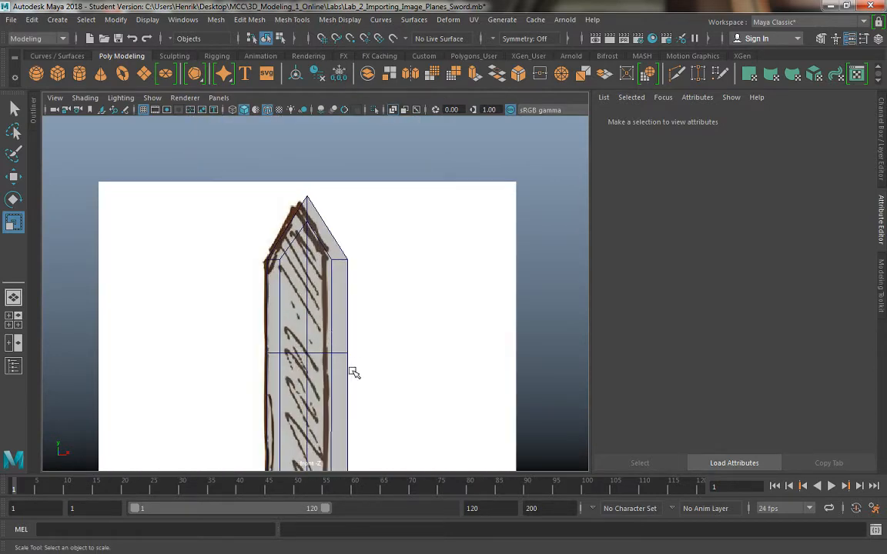
alt+middle_drag(353, 373, 343, 254)
alt+right_drag(368, 415, 332, 368)
alt+middle_drag(333, 367, 325, 256)
alt+right_drag(338, 374, 314, 305)
alt+middle_drag(314, 305, 295, 308)
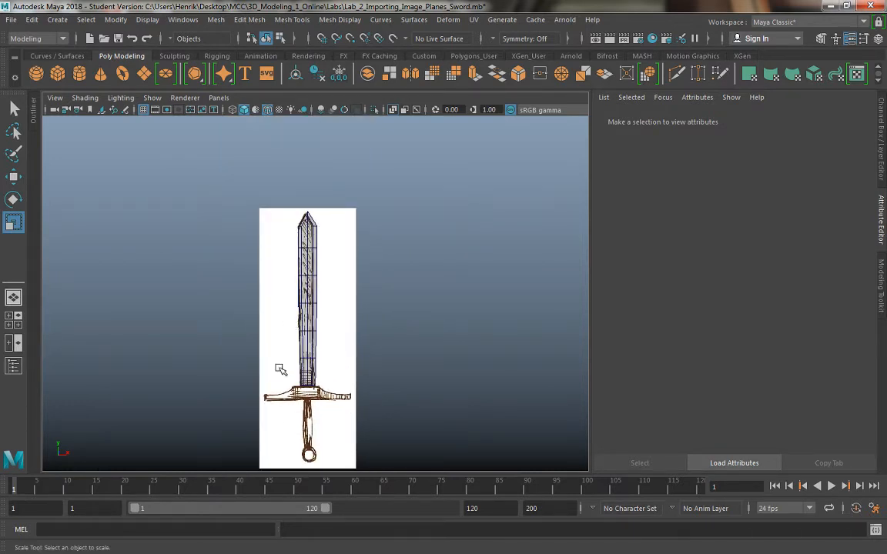
alt+right_drag(304, 411, 346, 451)
Step: Try widening the blade's row of vertices just below the tip's shoulders by scaling it 2.15 along X, and undo that change
click(305, 262)
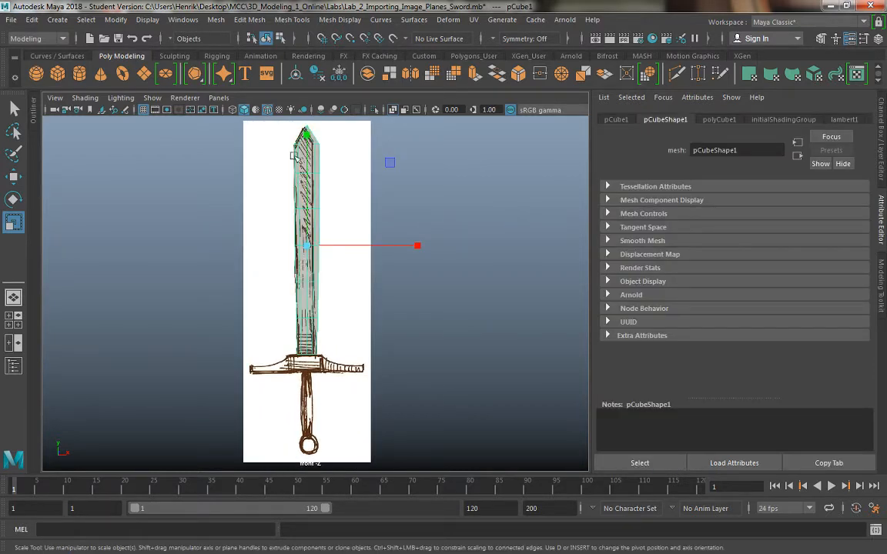
right_drag(300, 175, 258, 167)
drag(277, 160, 360, 189)
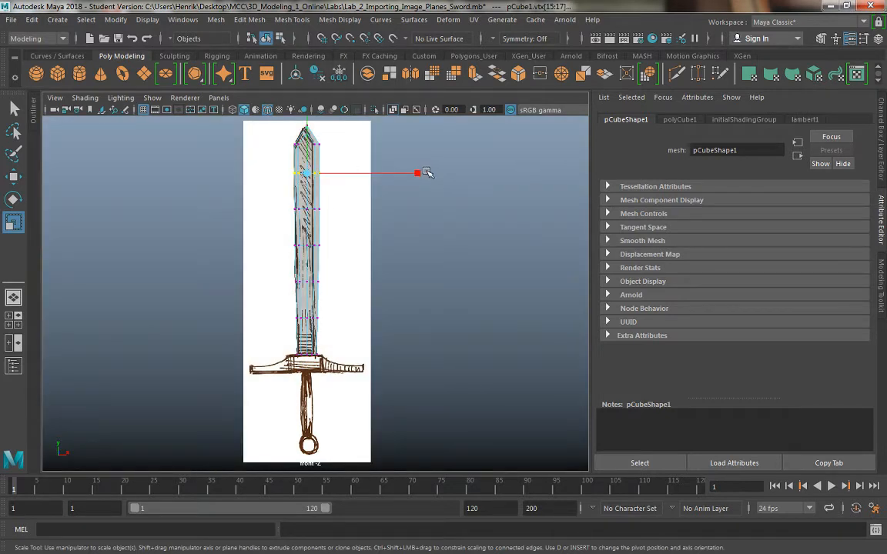
drag(418, 175, 492, 192)
key(ctrl+z)
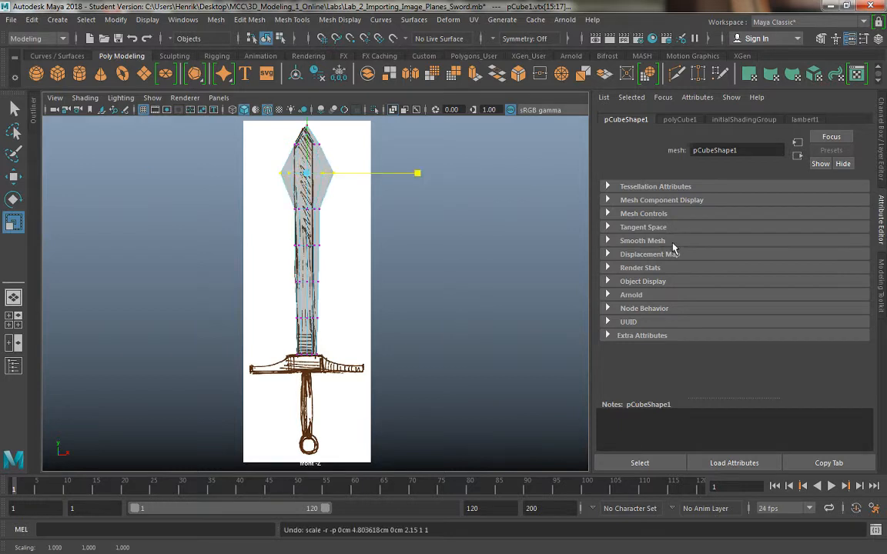
right_drag(303, 208, 355, 170)
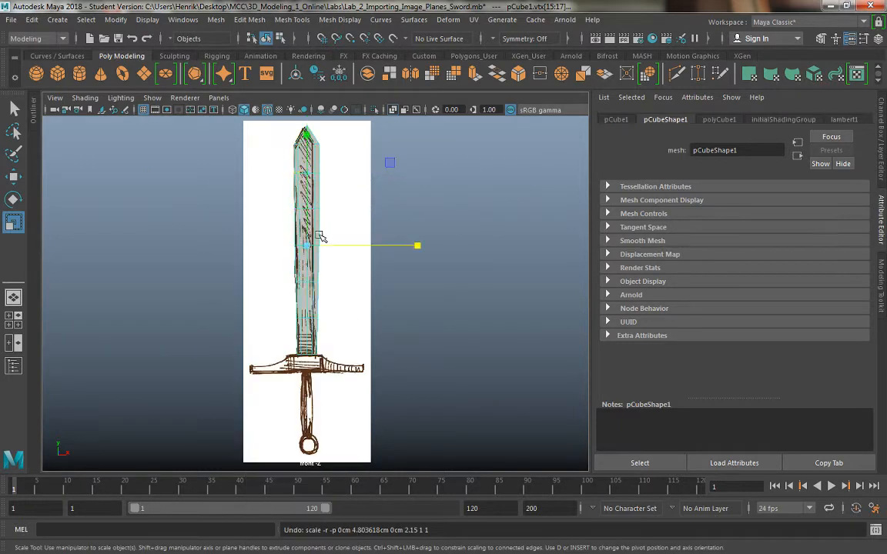
Step: Switch the blade back to object mode and clear the selection
click(294, 270)
click(304, 268)
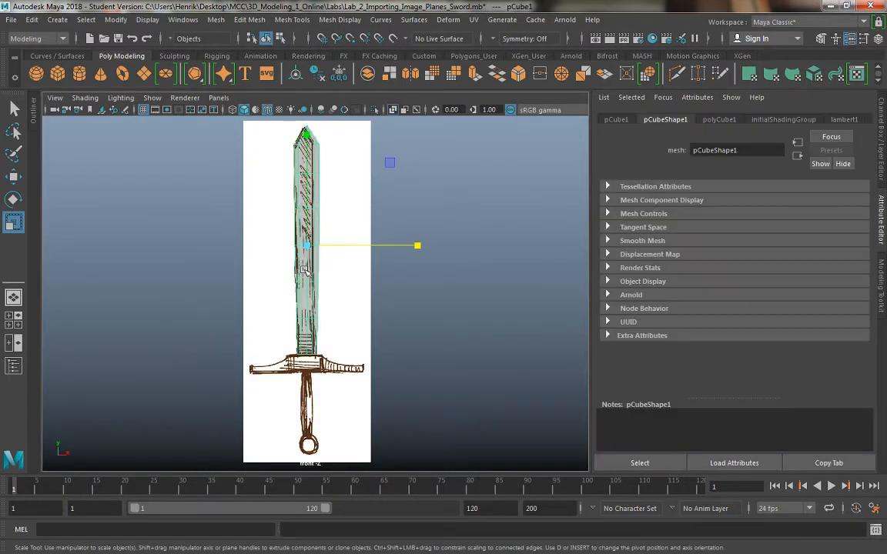
right_drag(303, 284, 346, 171)
click(431, 315)
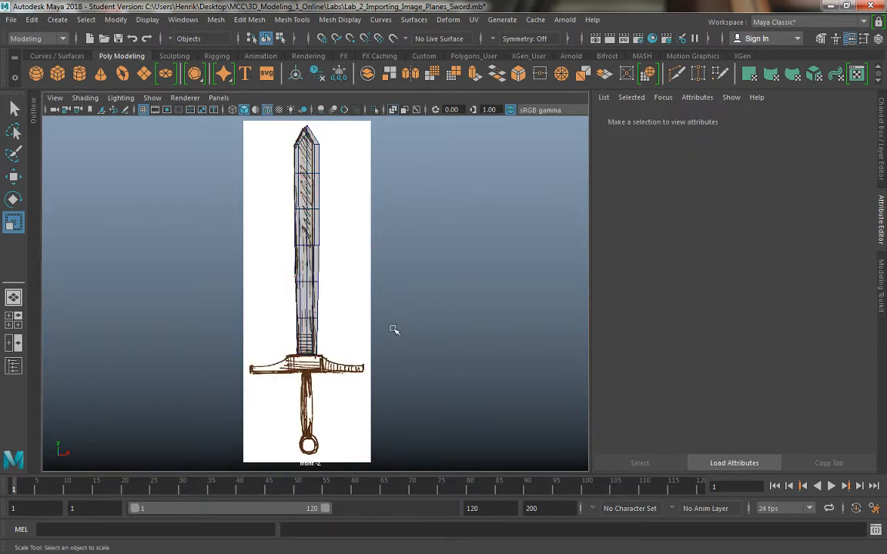
Step: Compare the blade's edges with the front reference drawing from the tip down to the crossguard
alt+middle_drag(391, 277, 391, 288)
alt+right_drag(360, 267, 368, 317)
mouse_move(368, 316)
alt+middle_down()
mouse_move(365, 353)
mouse_move(358, 329)
alt+middle_up()
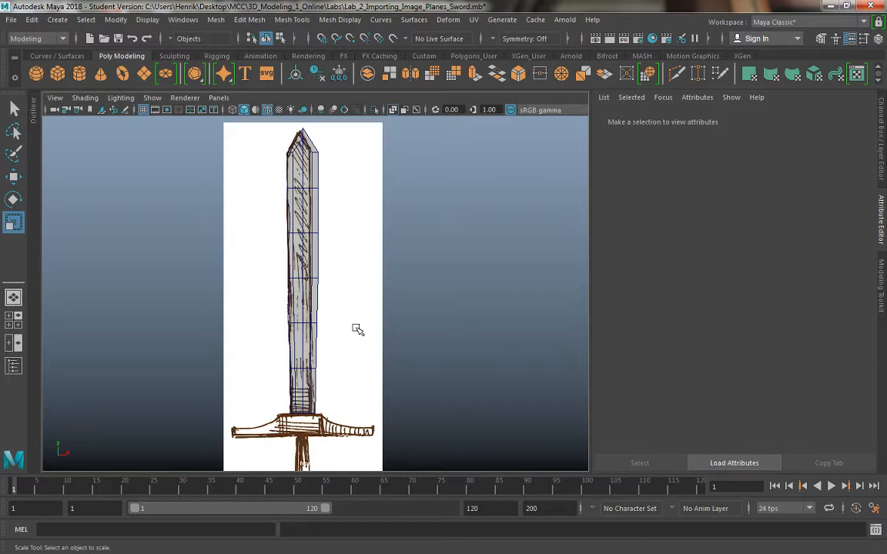
alt+drag(365, 333, 271, 187)
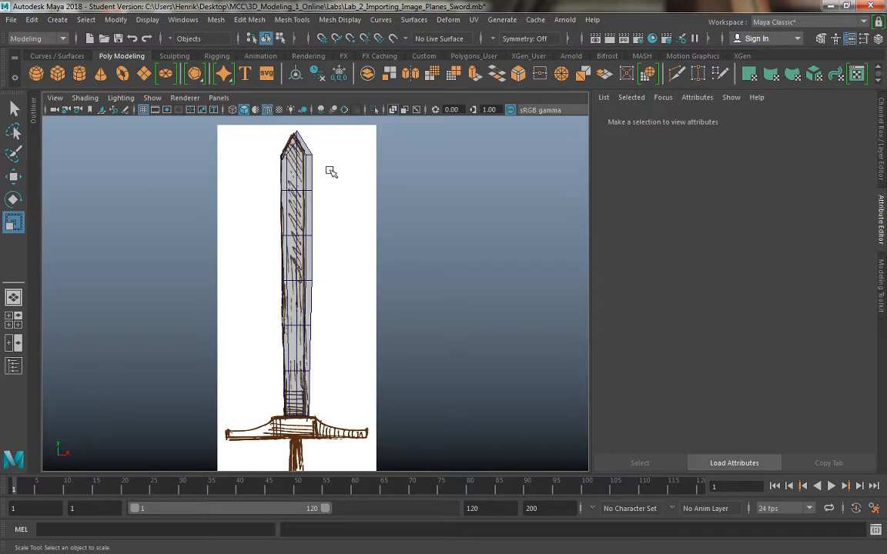
alt+middle_drag(304, 243, 301, 180)
alt+right_drag(323, 326, 369, 408)
alt+middle_drag(349, 392, 347, 311)
alt+right_drag(296, 269, 324, 313)
scroll(324, 312, up, 2)
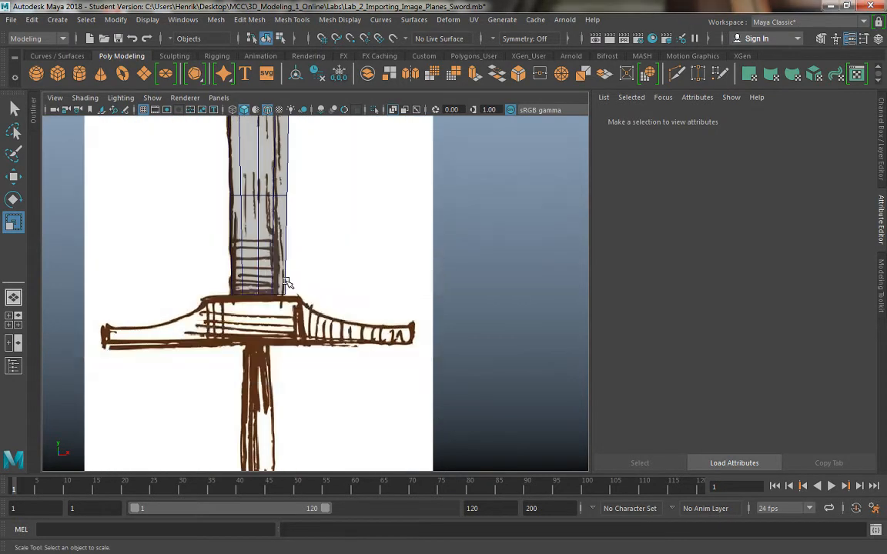
Step: Examine the whole blade from several angles in the perspective view
key(space)
key(space)
alt+drag(315, 217, 200, 365)
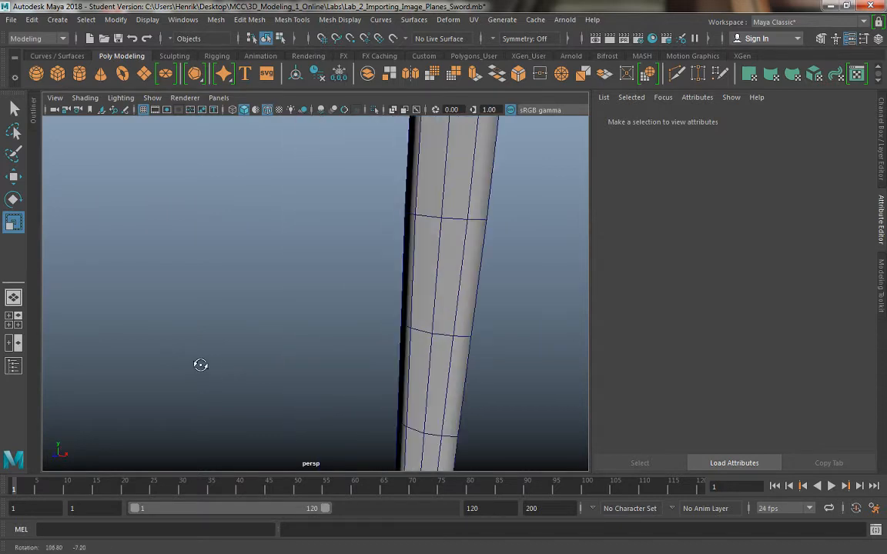
scroll(275, 172, down, 10)
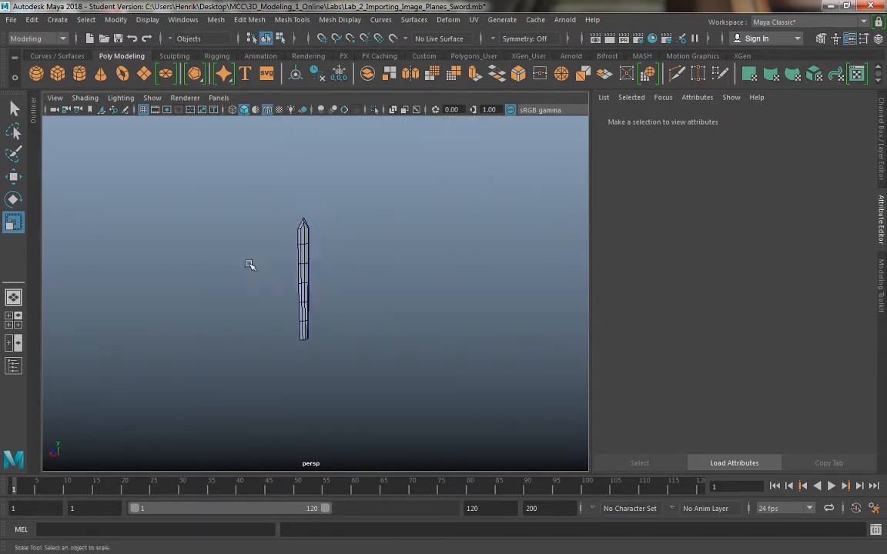
alt+drag(251, 265, 340, 301)
Step: Create a polygon cylinder and move it down along Y onto the sword's handle in the front reference
key(space)
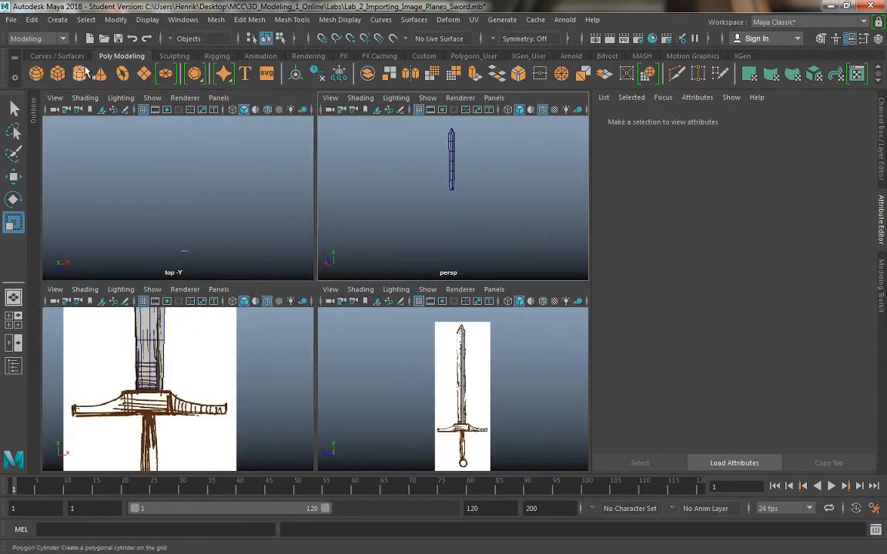
alt+middle_drag(406, 408, 390, 387)
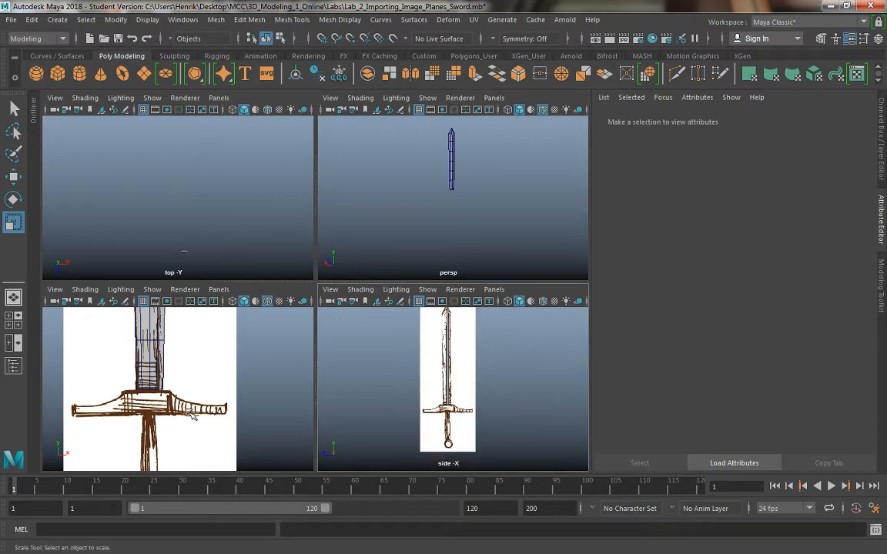
scroll(192, 415, down, 5)
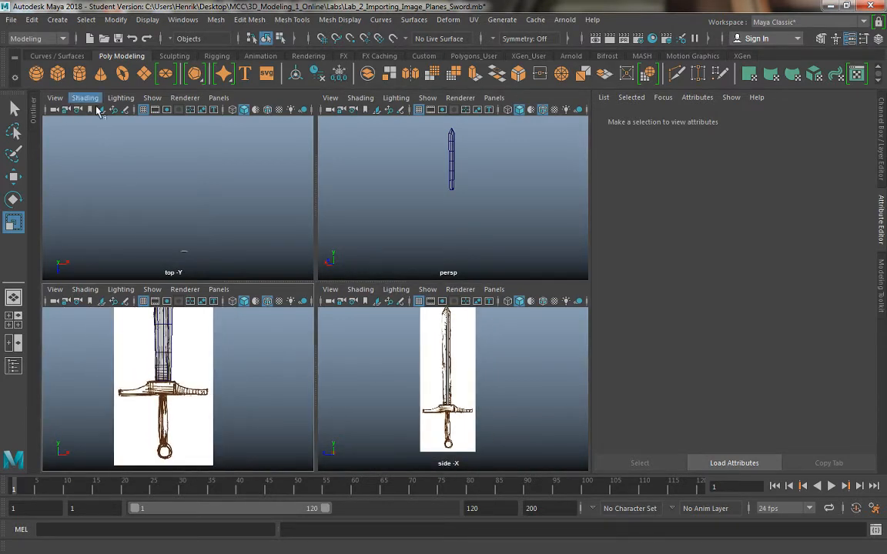
click(79, 73)
key(w)
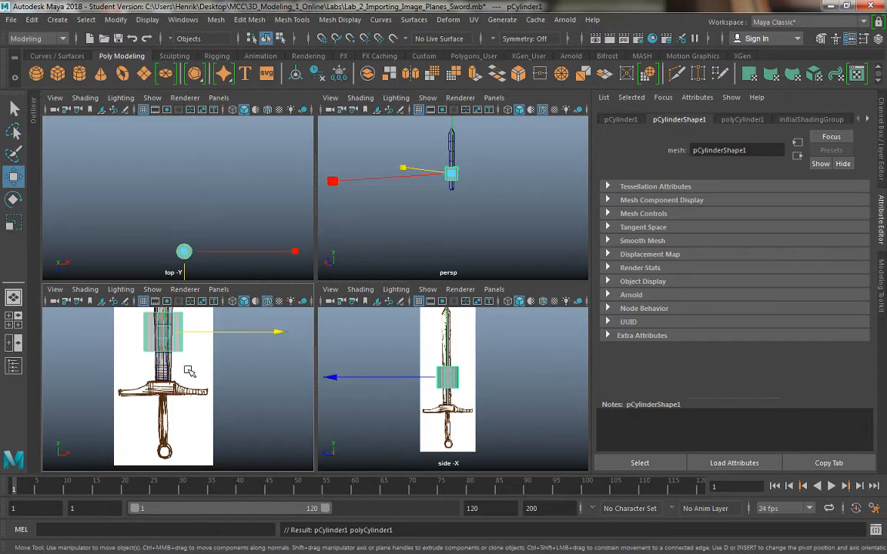
alt+middle_drag(235, 379, 244, 436)
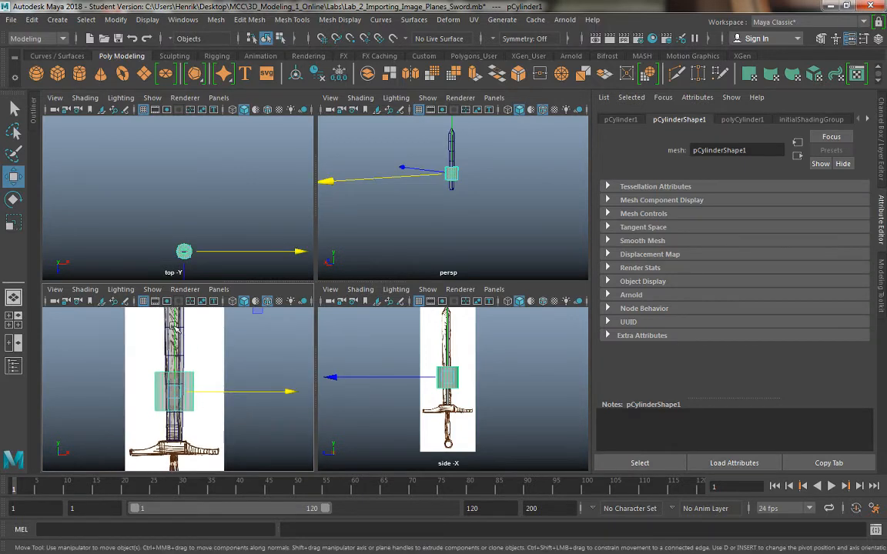
drag(175, 327, 167, 408)
scroll(204, 400, down, 1)
alt+middle_drag(204, 400, 211, 317)
scroll(233, 404, up, 1)
scroll(233, 404, up, 4)
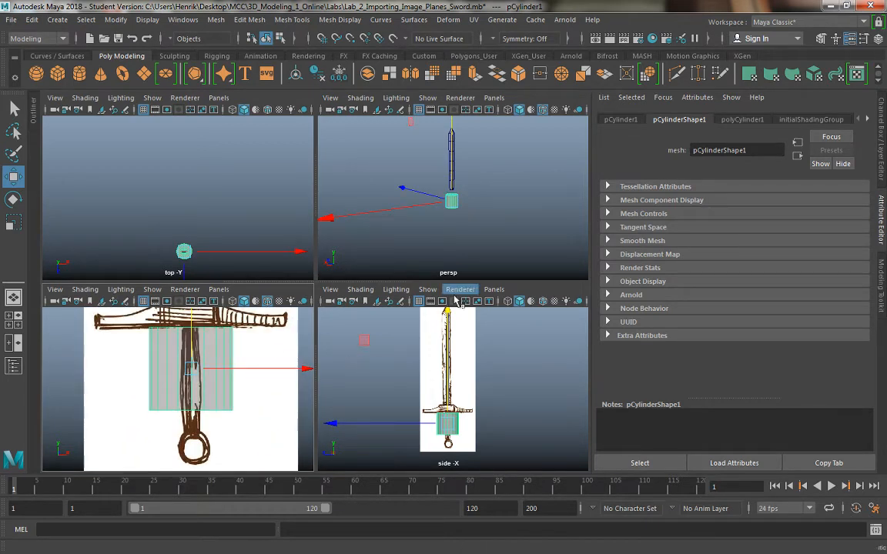
Step: Try stretching the cylinder along Z by about 1.673, and undo that change
key(r)
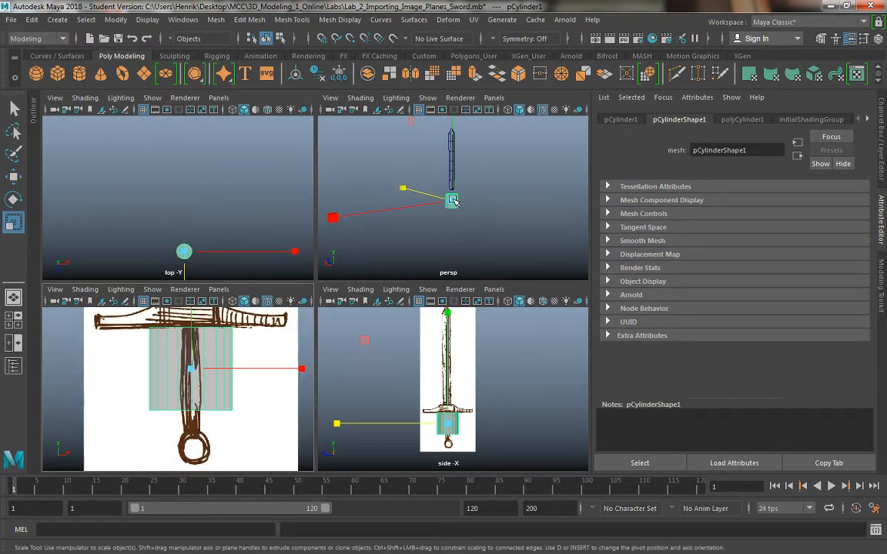
middle_click(468, 242)
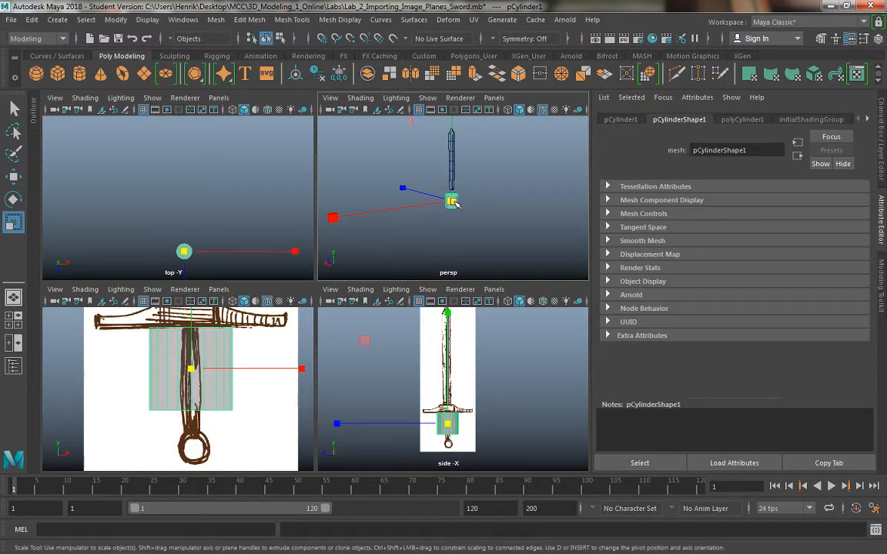
drag(402, 189, 341, 153)
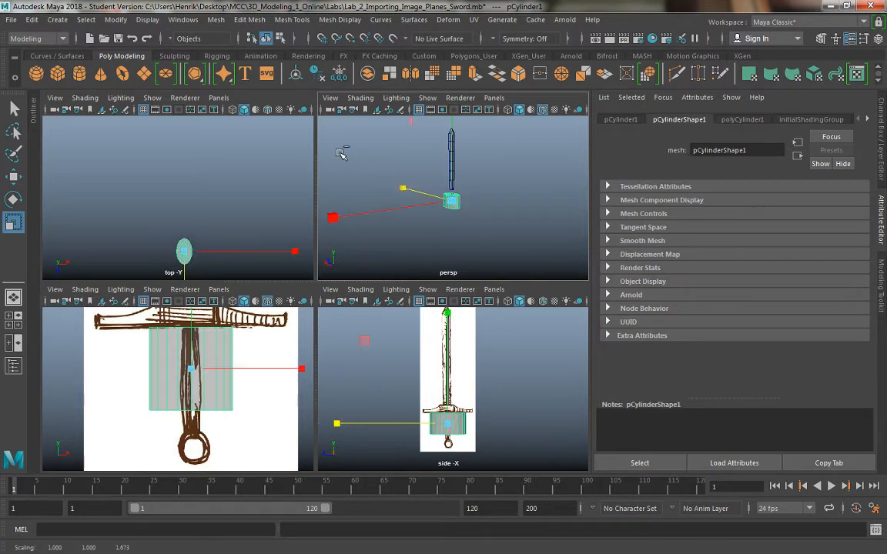
key(ctrl+z)
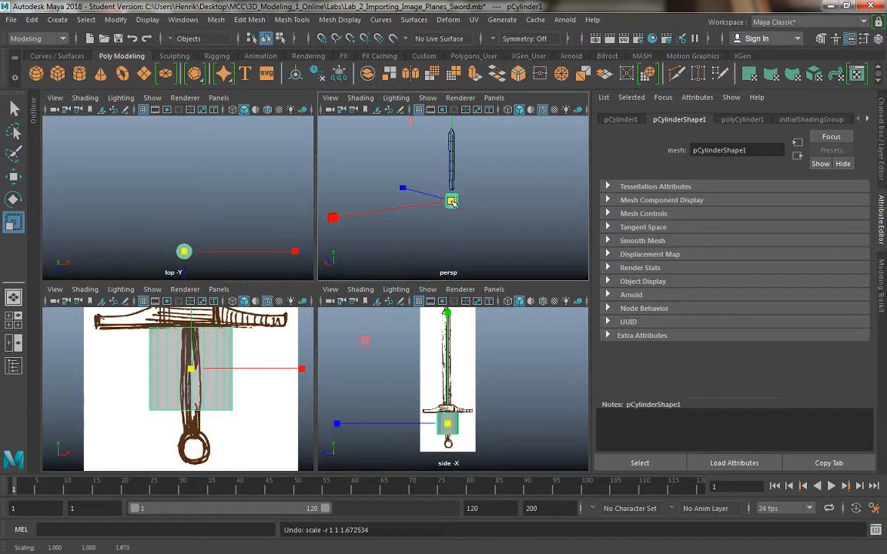
Step: Scale the cylinder down uniformly to about the handle's width and frame it in the side and front views
drag(452, 201, 443, 198)
key(f)
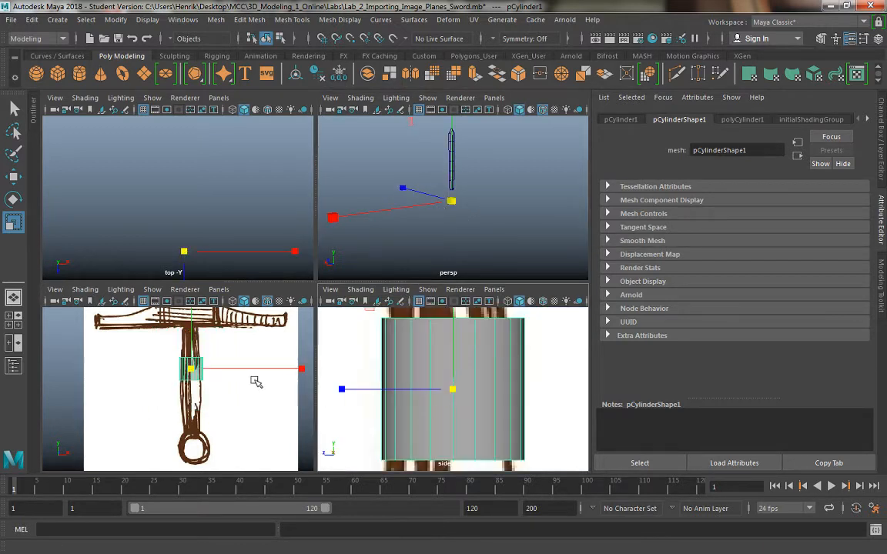
key(f)
Step: Turn on X-Ray shading in the side view and reselect the handle cylinder
click(359, 290)
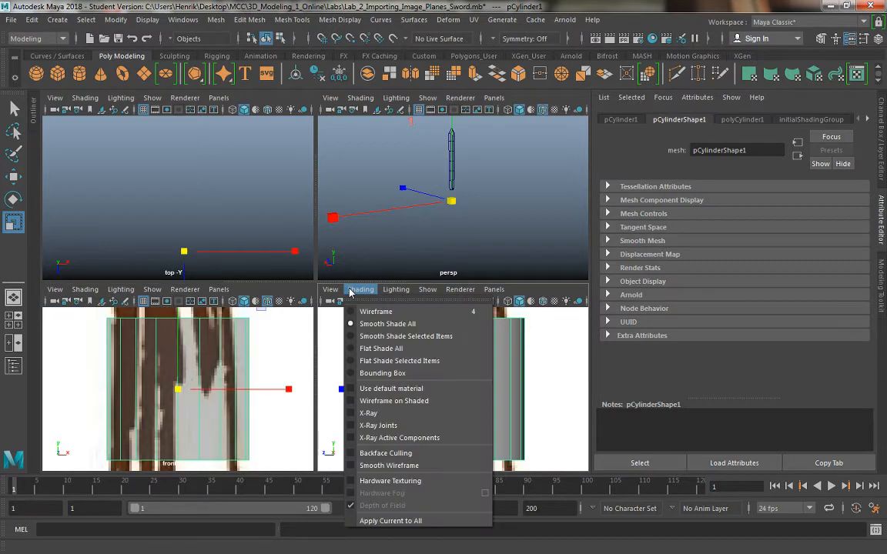
click(367, 412)
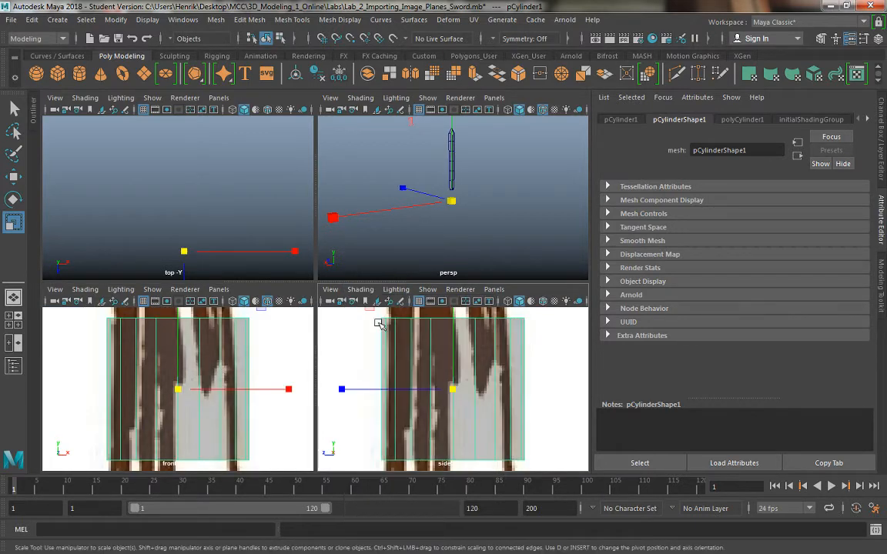
click(360, 289)
click(371, 389)
scroll(468, 400, down, 5)
click(481, 397)
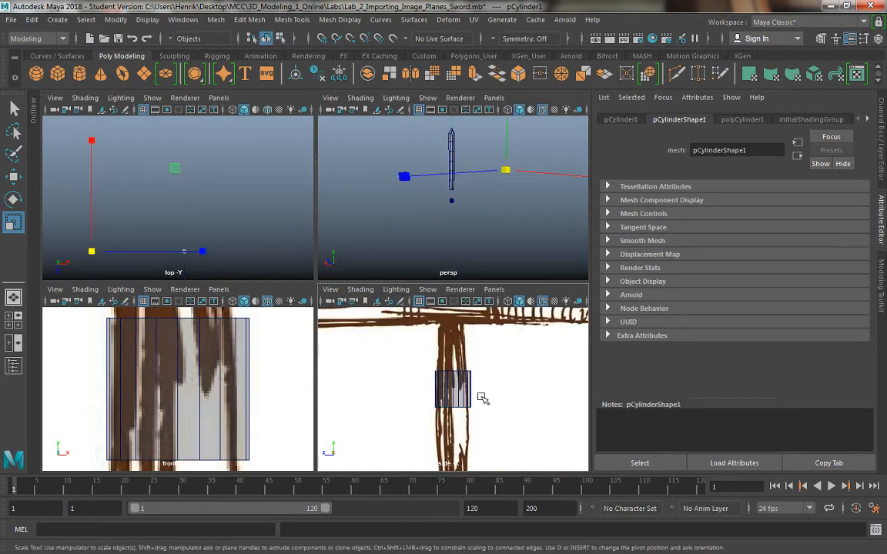
click(402, 377)
click(436, 379)
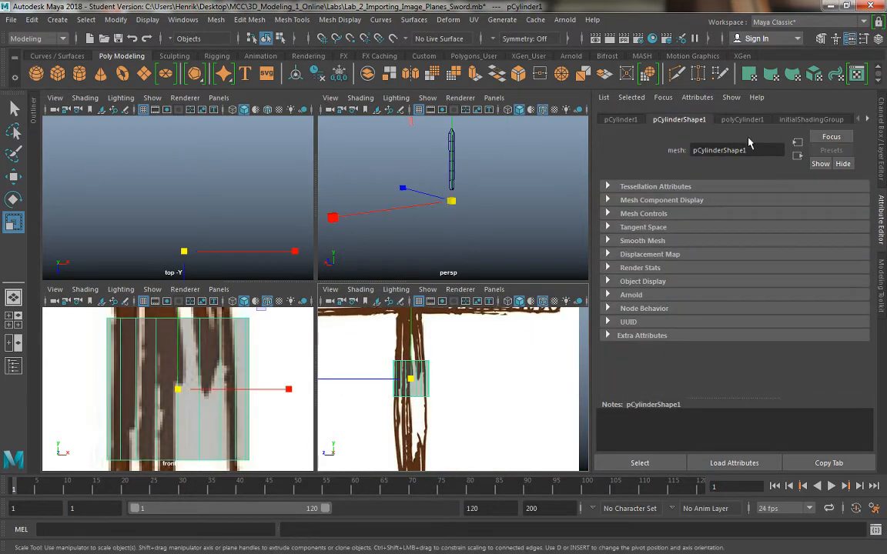
Step: Stretch the cylinder along Y in the side view to about the length of the drawn handle, shrinking the manipulator for easier handling
scroll(469, 366, down, 4)
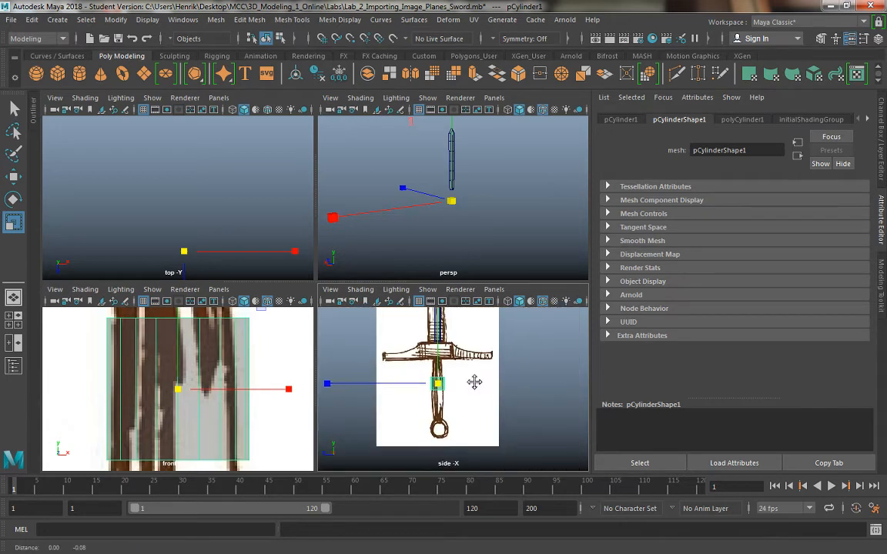
scroll(481, 413, up, 3)
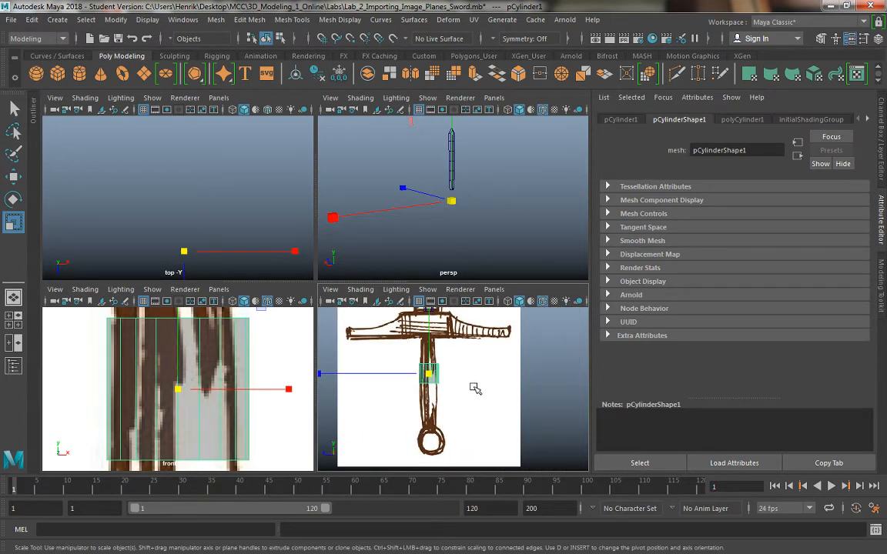
scroll(477, 409, down, 3)
alt+middle_drag(464, 388, 465, 434)
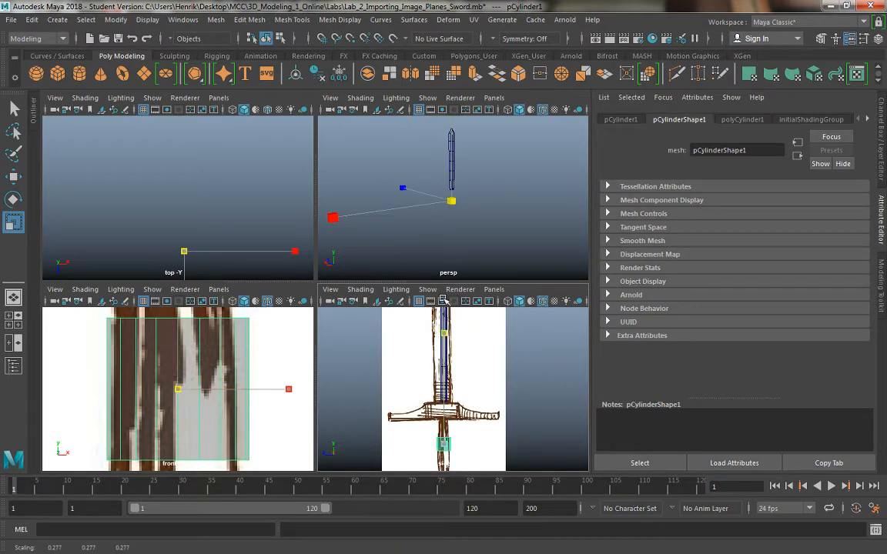
click(446, 333)
scroll(512, 427, down, 3)
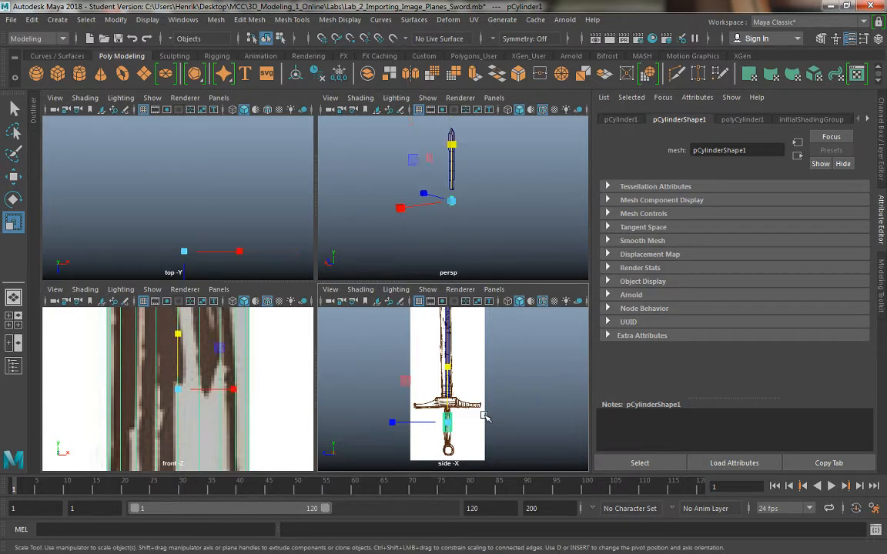
key(minus)
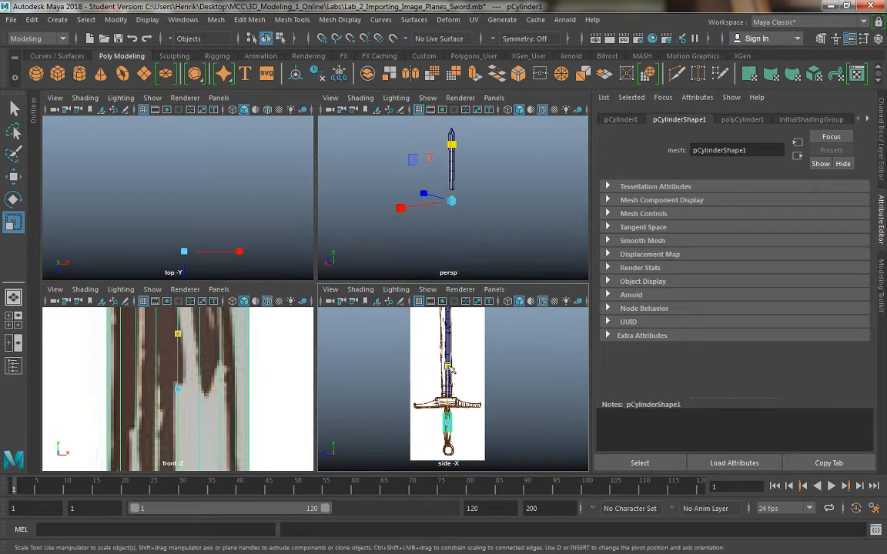
mouse_move(450, 370)
mouse_down()
mouse_move(422, 232)
mouse_move(427, 269)
mouse_up()
Step: Move the cylinder slightly down to sit between crossguard and pommel, and check its fit in the maximized side view
key(w)
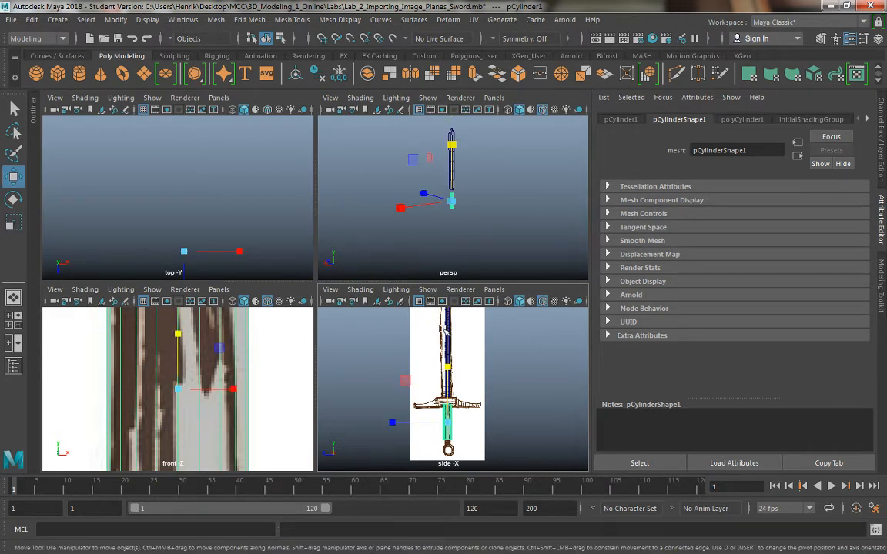
drag(449, 362, 450, 366)
key(f)
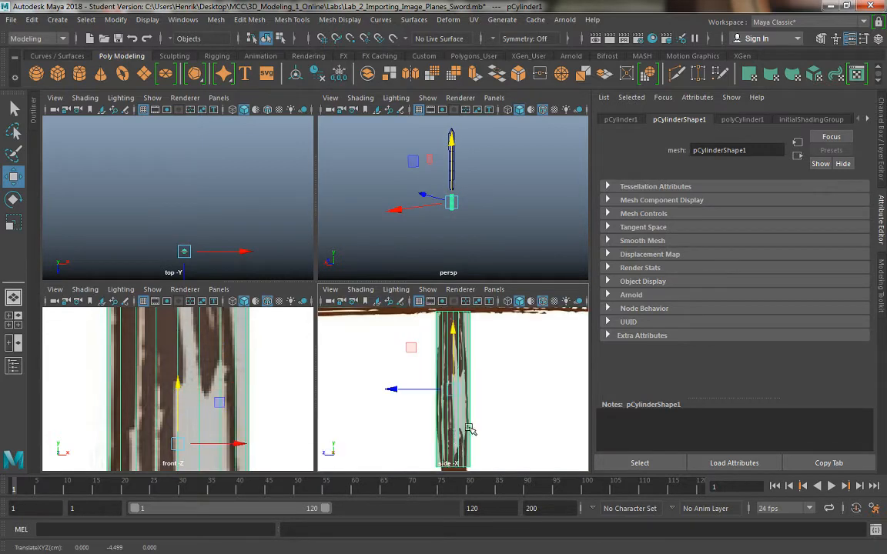
key(space)
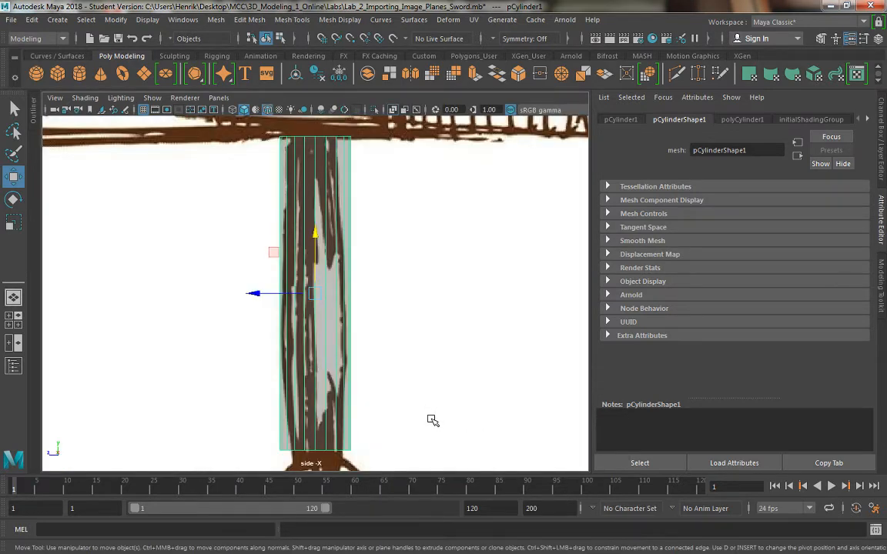
scroll(433, 420, down, 5)
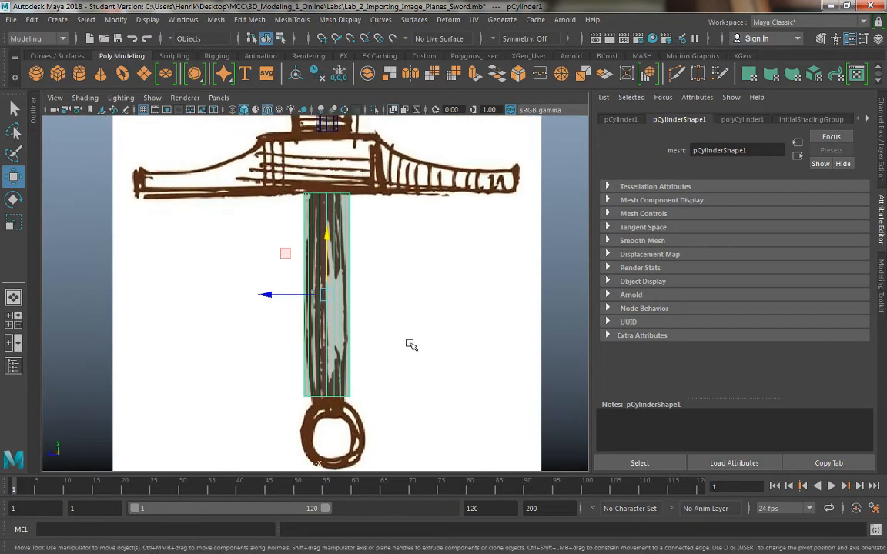
Step: Set the handle cylinder's Subdivisions Axis to 8 and reselect the cylinder
click(729, 121)
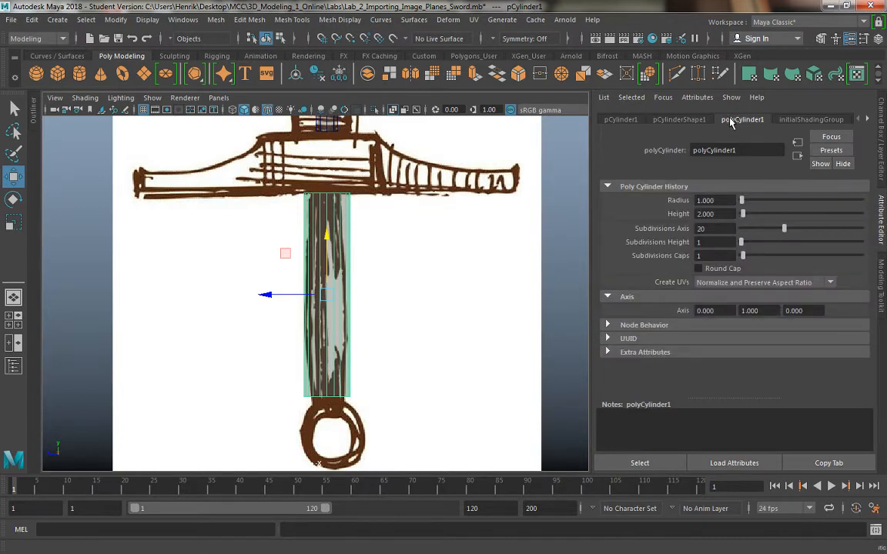
click(721, 228)
text(8)
key(Return)
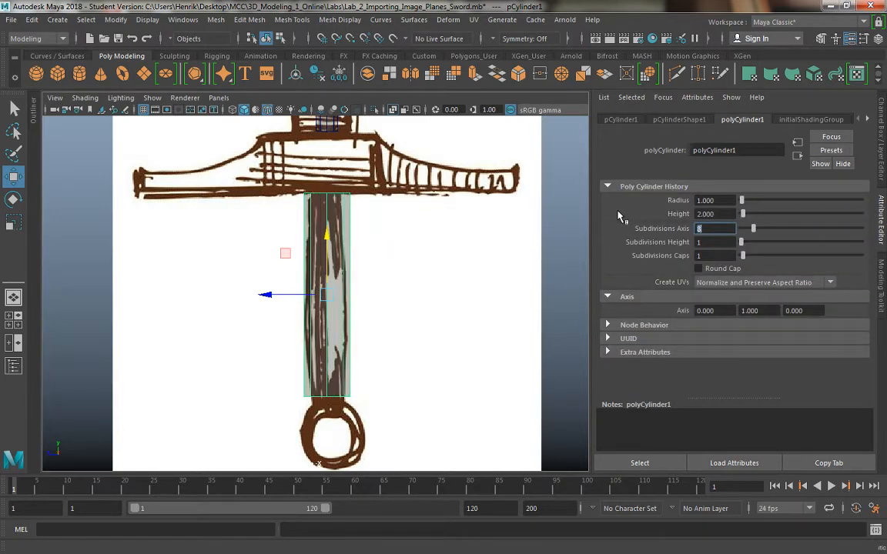
click(502, 279)
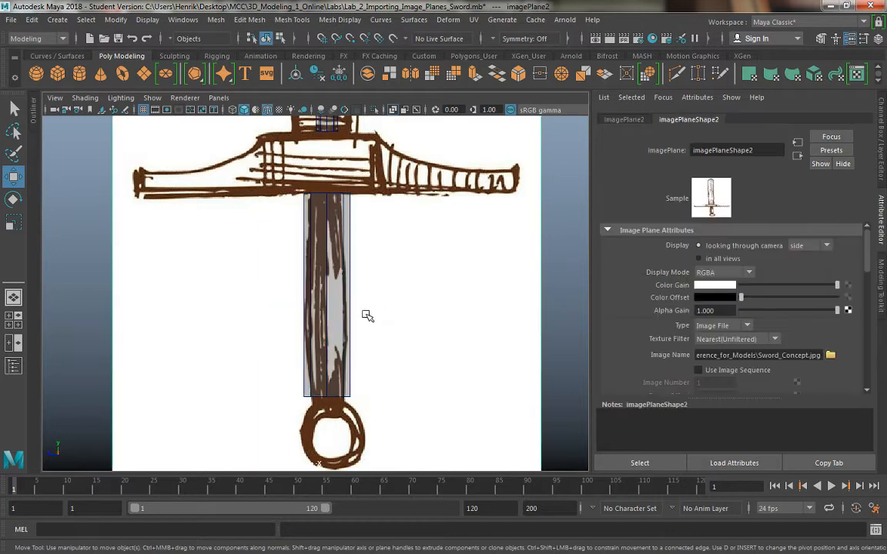
click(343, 317)
alt+middle_drag(393, 284, 401, 311)
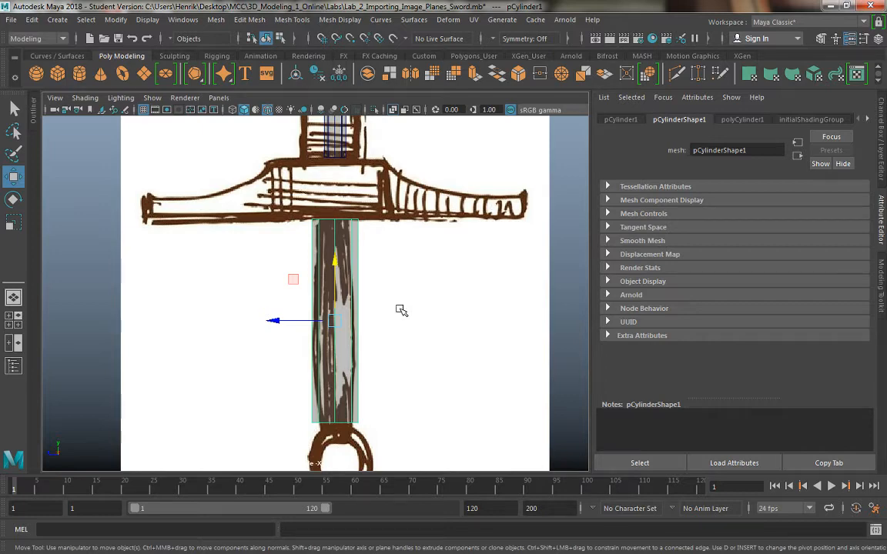
Step: Set the handle cylinder's Subdivisions Height to 4
alt+middle_drag(400, 314, 378, 283)
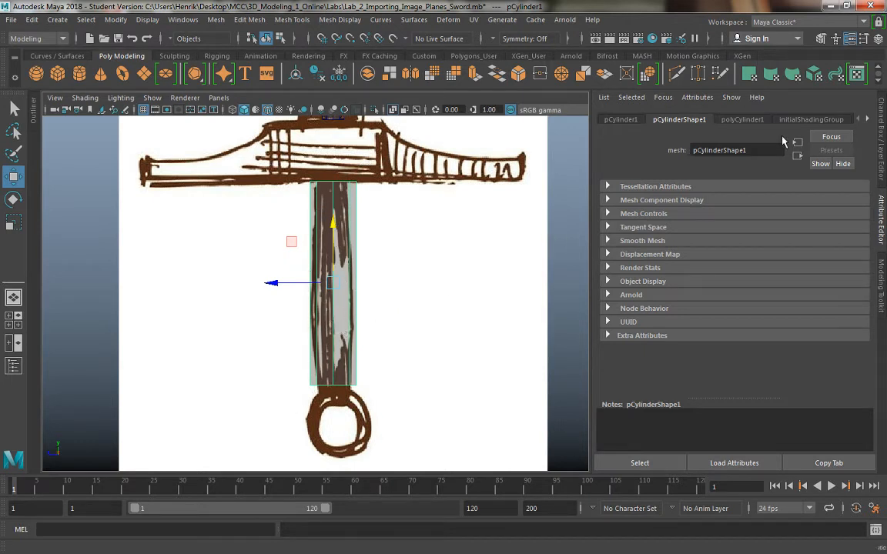
click(742, 120)
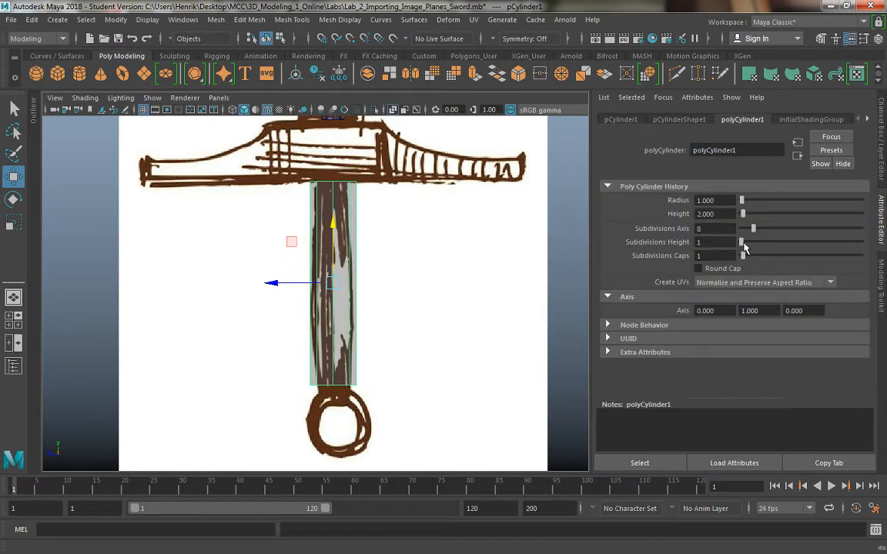
drag(741, 242, 749, 250)
scroll(422, 274, up, 3)
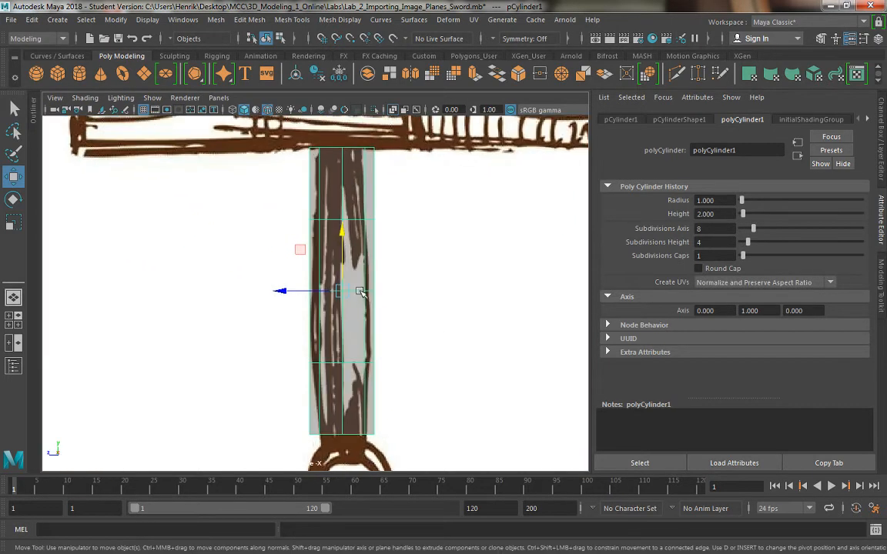
Step: Narrow the handle's top two vertex rows along Z in the side view to match the drawn taper below the crossguard
right_drag(352, 235, 297, 188)
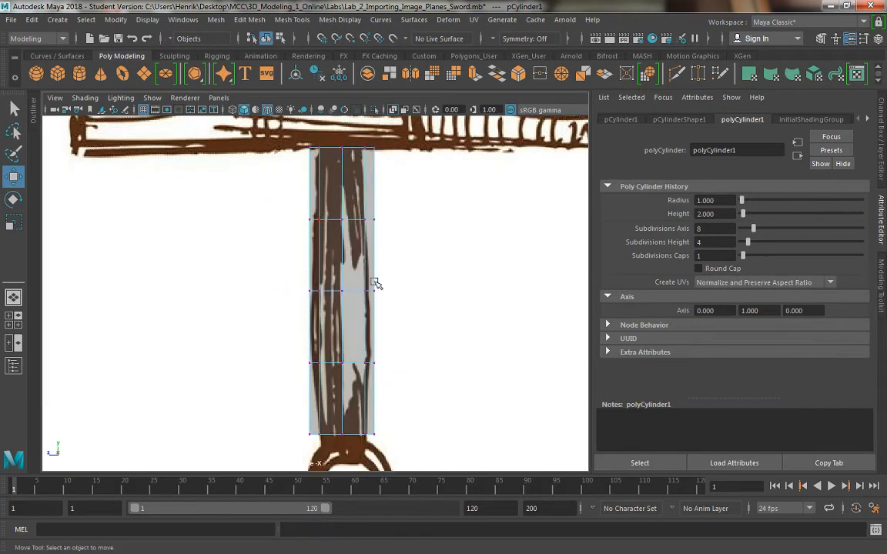
click(374, 284)
drag(278, 139, 440, 176)
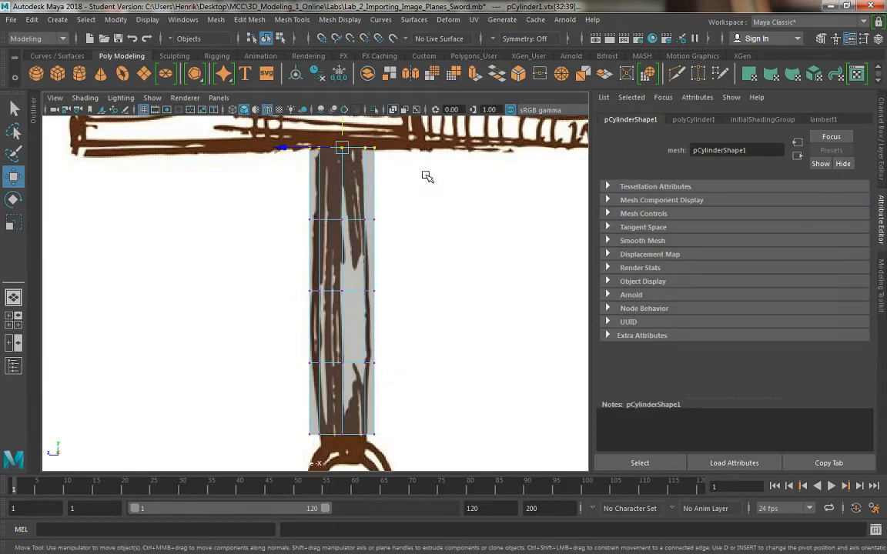
key(r)
drag(284, 146, 317, 150)
drag(269, 200, 454, 261)
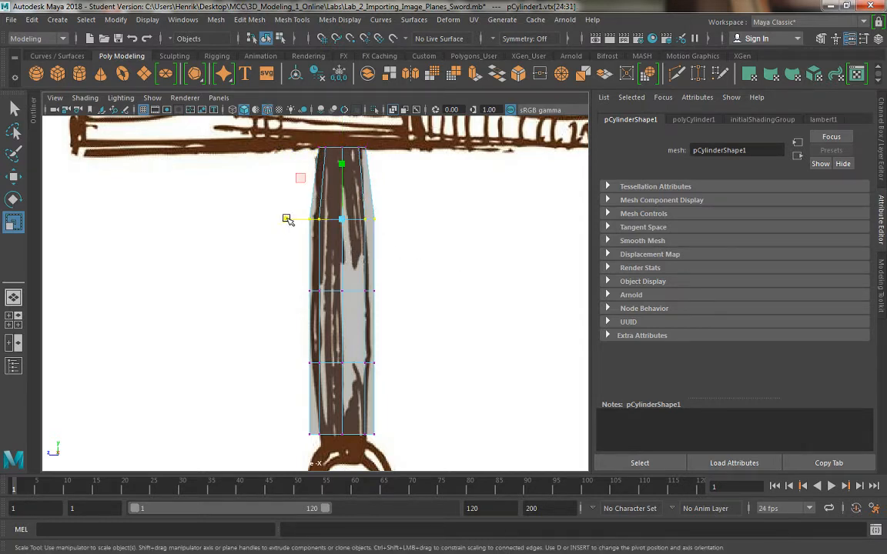
drag(289, 220, 304, 224)
Step: Scale the handle's middle and two lower vertex rows along Z to follow the drawn outline, narrowing the bottom row most
drag(270, 270, 416, 318)
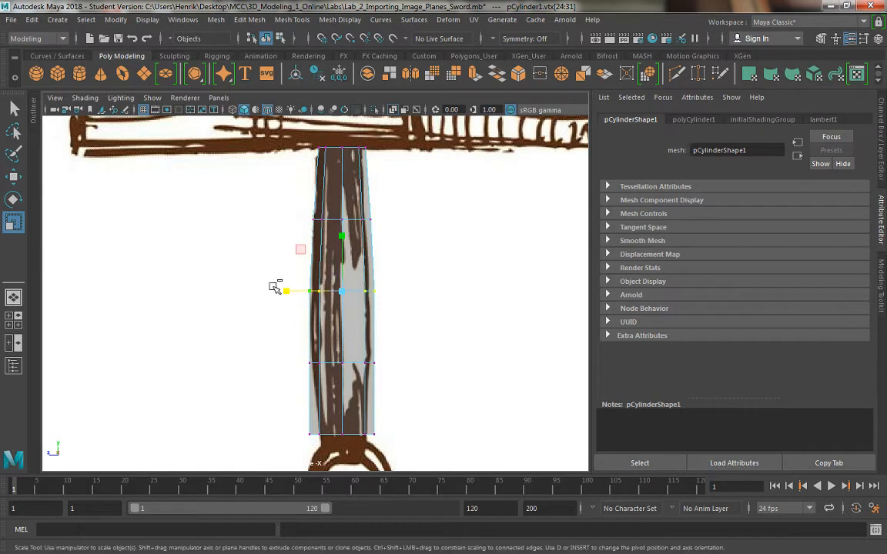
drag(286, 291, 295, 296)
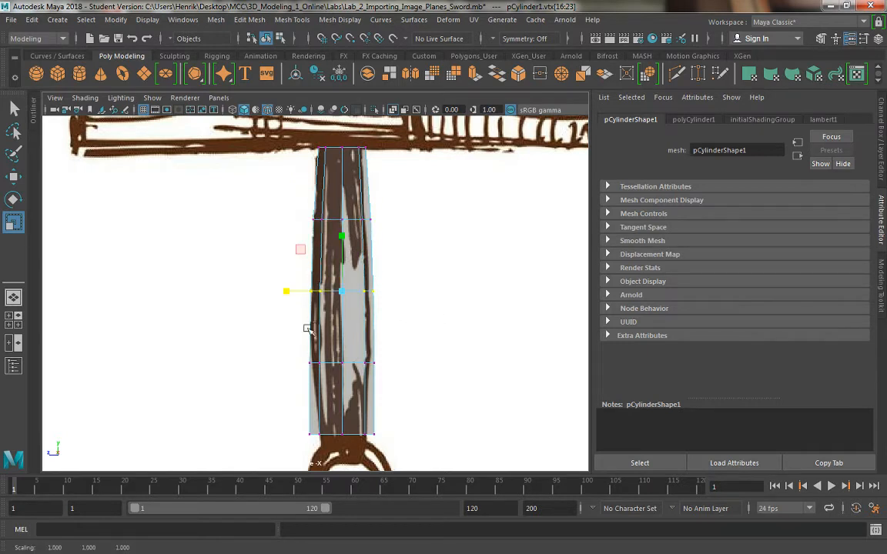
drag(303, 341, 418, 386)
drag(286, 365, 295, 366)
drag(292, 418, 399, 452)
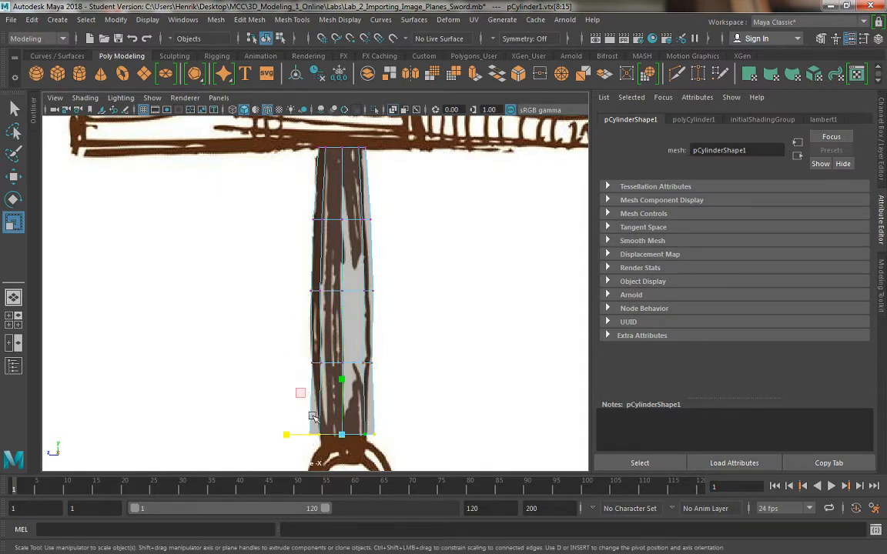
drag(287, 435, 309, 441)
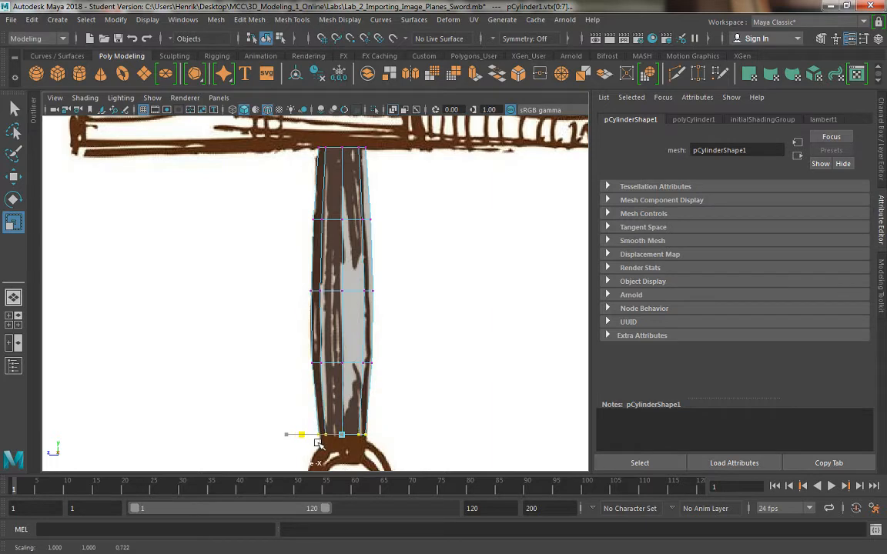
Step: Narrow the handle's top two vertex rows along X in the front view to fit the drawn grip
key(space)
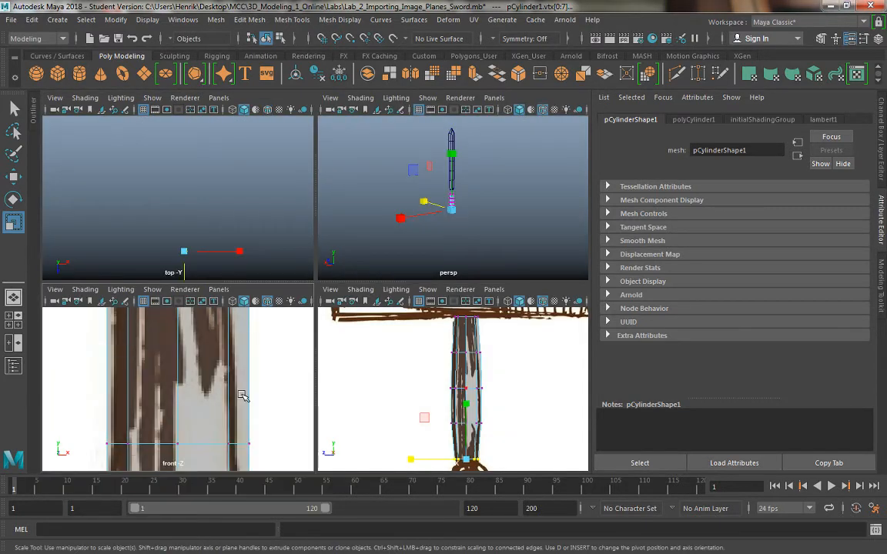
key(space)
scroll(238, 306, down, 5)
drag(266, 238, 369, 258)
alt+middle_drag(333, 257, 327, 302)
alt+right_drag(327, 302, 402, 378)
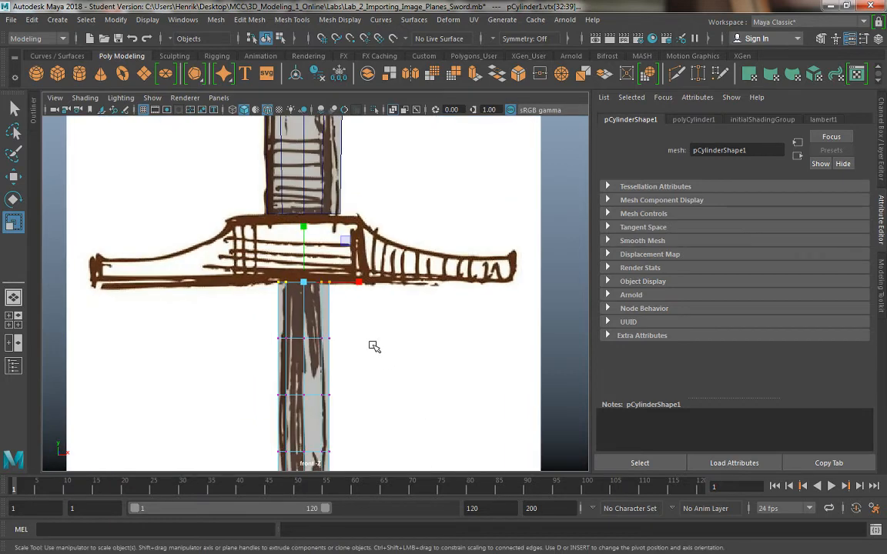
drag(359, 281, 337, 282)
drag(242, 324, 408, 368)
drag(367, 340, 341, 338)
Step: Narrow the handle's lower three vertex rows along X to fit the drawn grip in the front view and return to object mode
drag(244, 384, 351, 394)
alt+middle_drag(357, 418, 373, 349)
drag(263, 372, 365, 383)
drag(284, 418, 333, 438)
alt+middle_drag(423, 373, 421, 327)
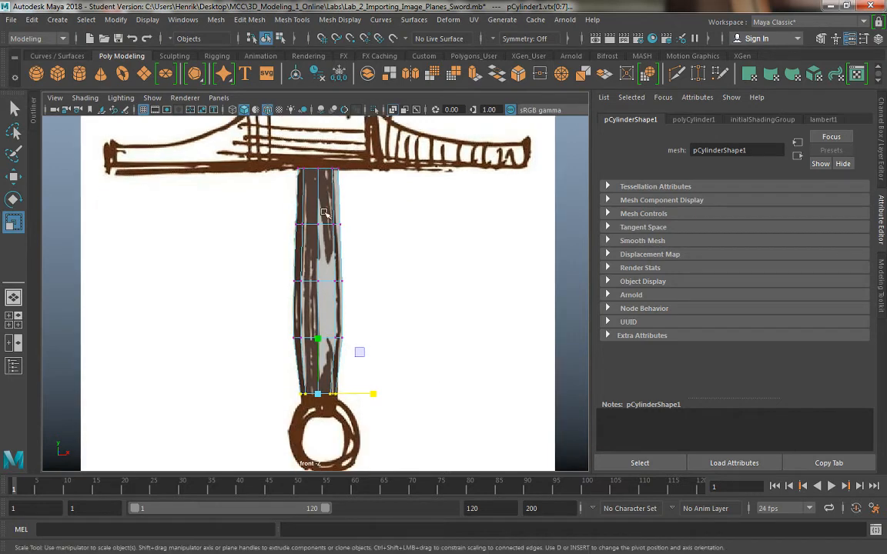
right_drag(335, 200, 376, 170)
click(372, 277)
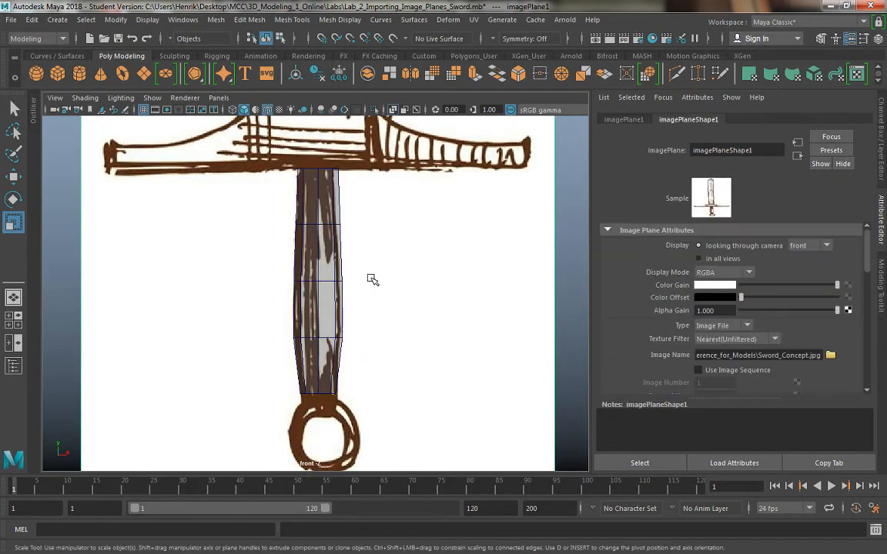
Step: Examine the shaped handle and its alignment with the blade from several angles in the perspective view, with nothing selected
alt+middle_drag(369, 258, 371, 275)
key(space)
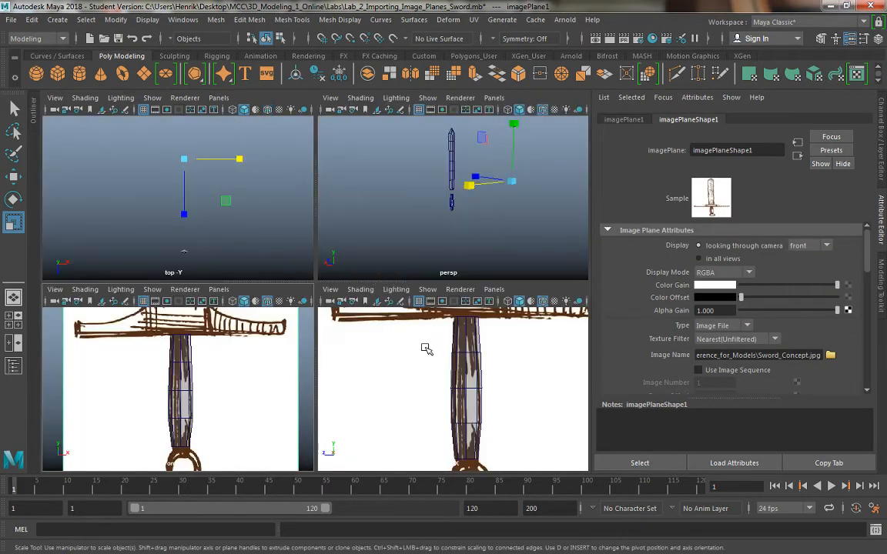
key(space)
key(space)
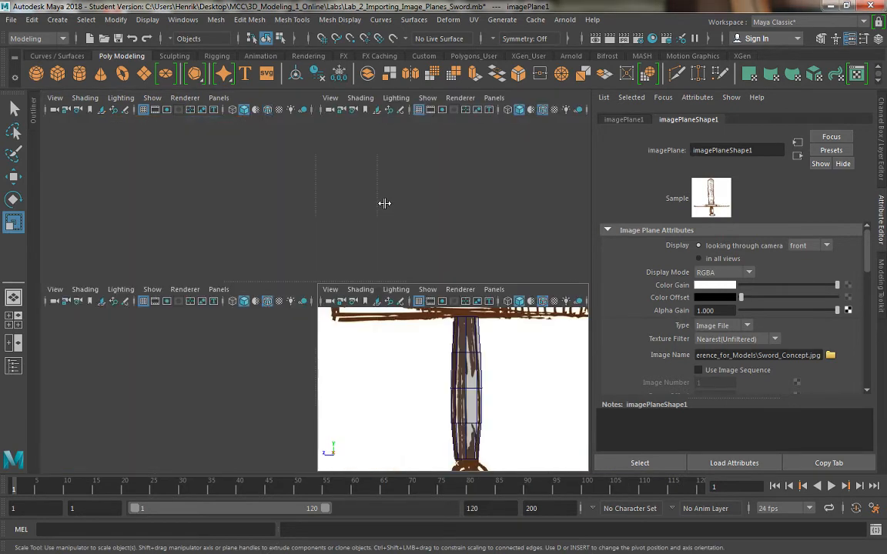
key(space)
alt+drag(366, 289, 229, 292)
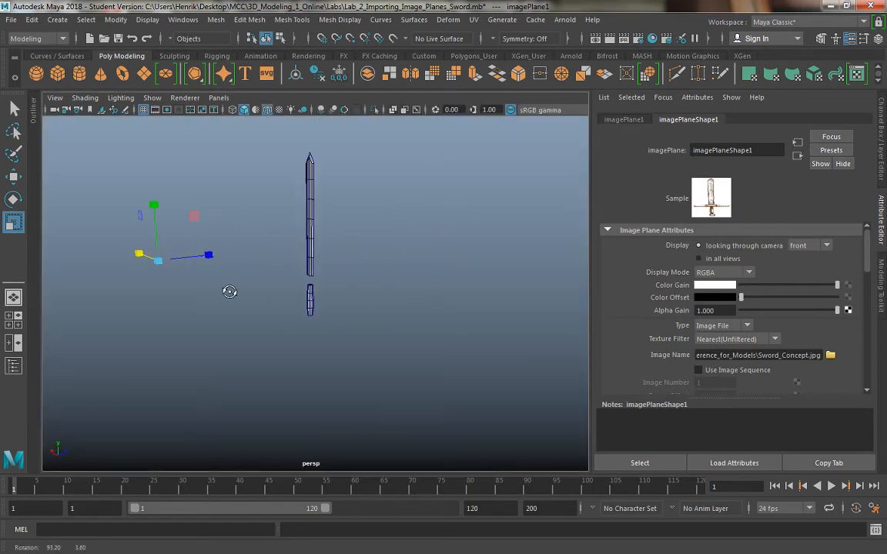
alt+right_drag(229, 293, 424, 391)
alt+drag(423, 391, 437, 312)
alt+right_drag(437, 313, 347, 103)
alt+middle_drag(351, 265, 361, 352)
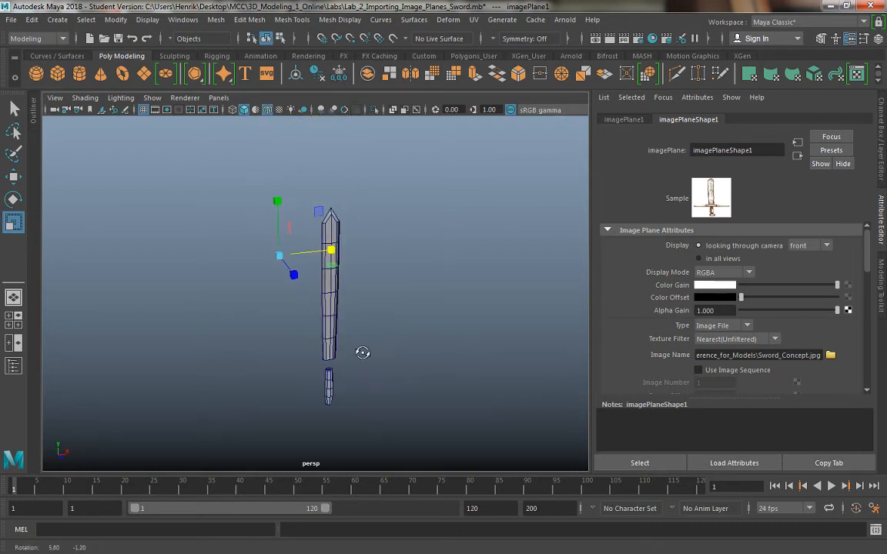
alt+drag(361, 353, 288, 274)
click(287, 274)
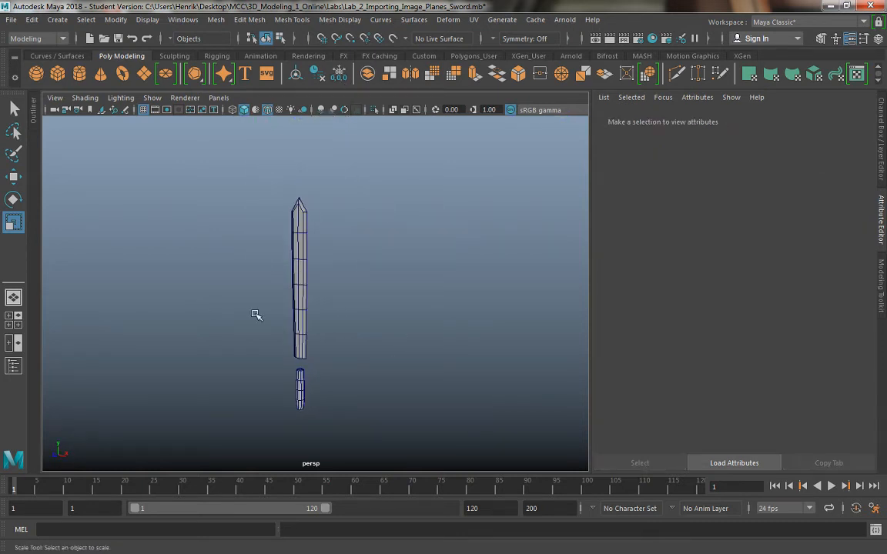
alt+drag(256, 315, 194, 309)
alt+right_drag(287, 311, 279, 451)
alt+middle_drag(279, 450, 340, 360)
alt+drag(340, 361, 264, 214)
alt+right_drag(263, 214, 314, 331)
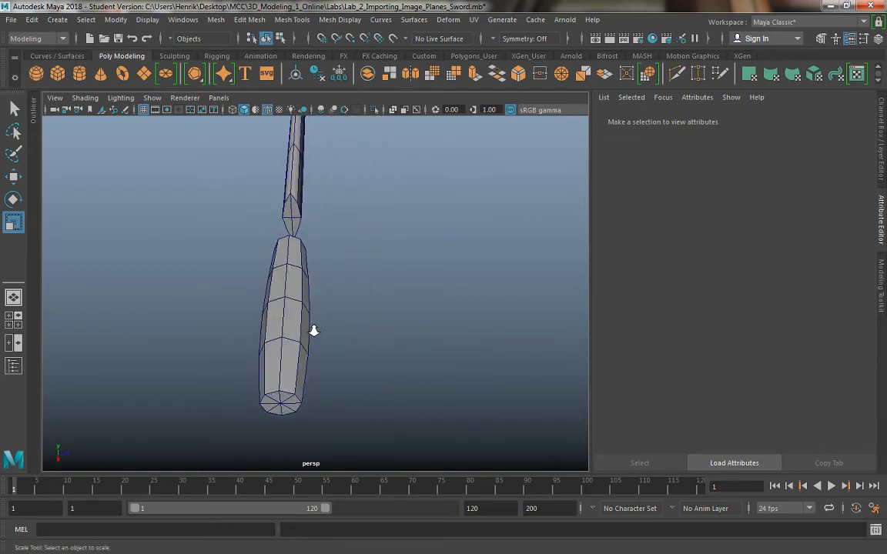
alt+drag(314, 331, 403, 322)
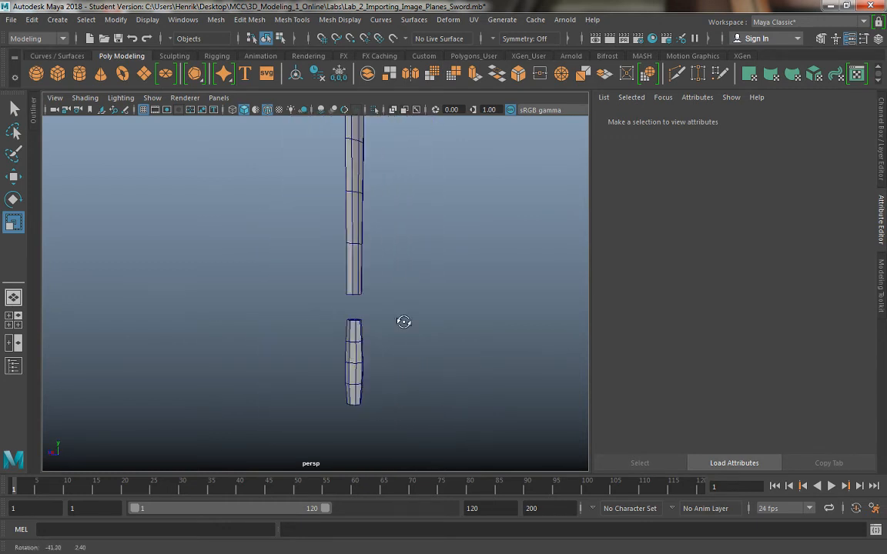
alt+right_drag(404, 322, 297, 287)
alt+drag(297, 288, 393, 374)
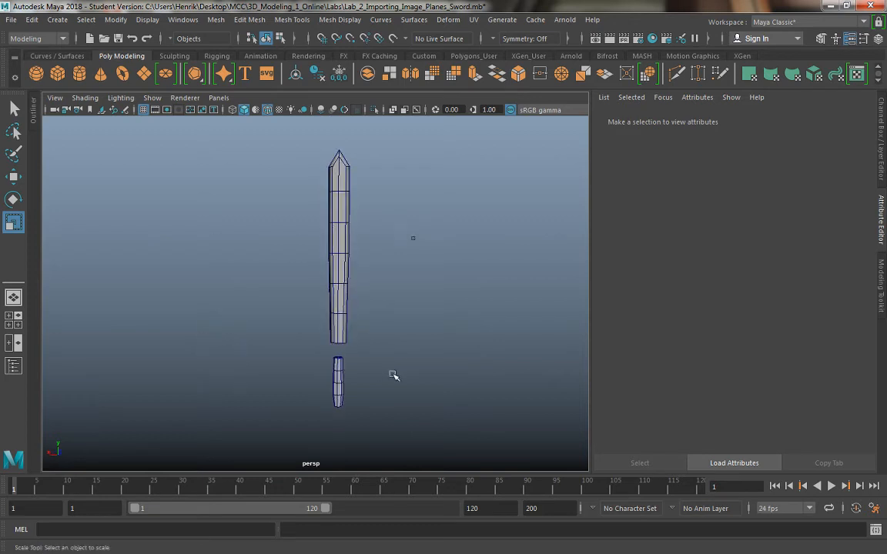
alt+right_drag(392, 375, 436, 376)
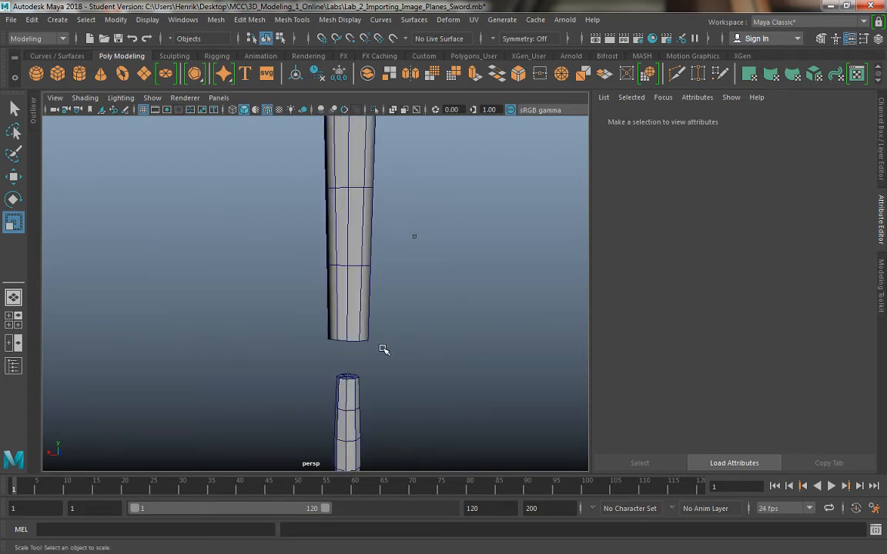
alt+drag(383, 350, 295, 327)
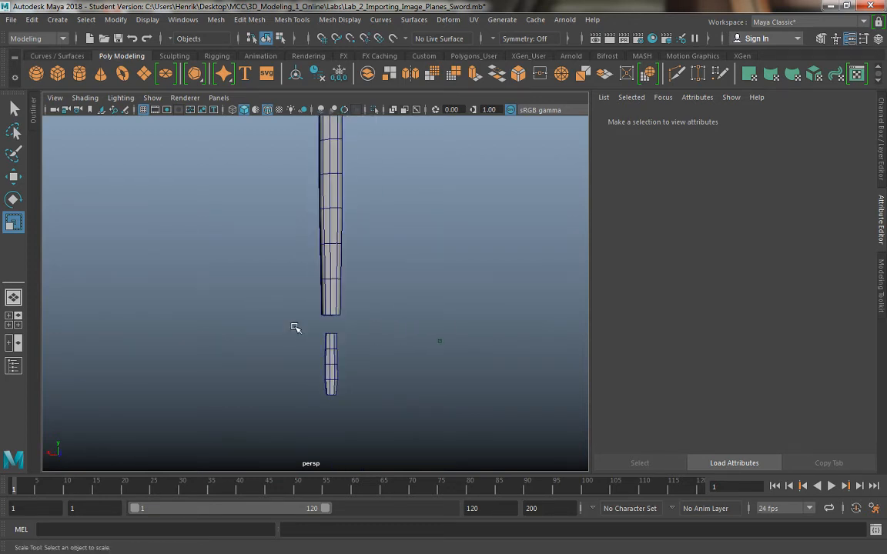
Step: Create a polygon torus for the pommel and move it down along Y to the drawn ring below the handle
key(space)
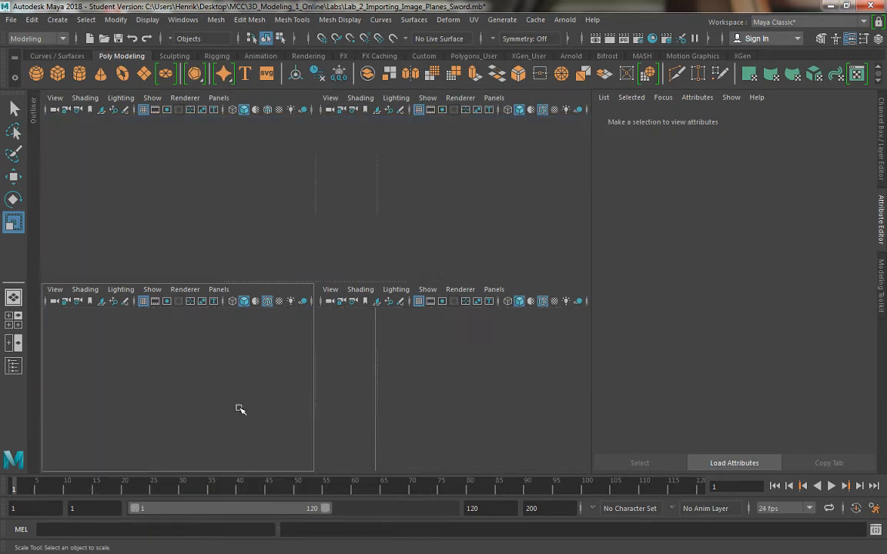
key(space)
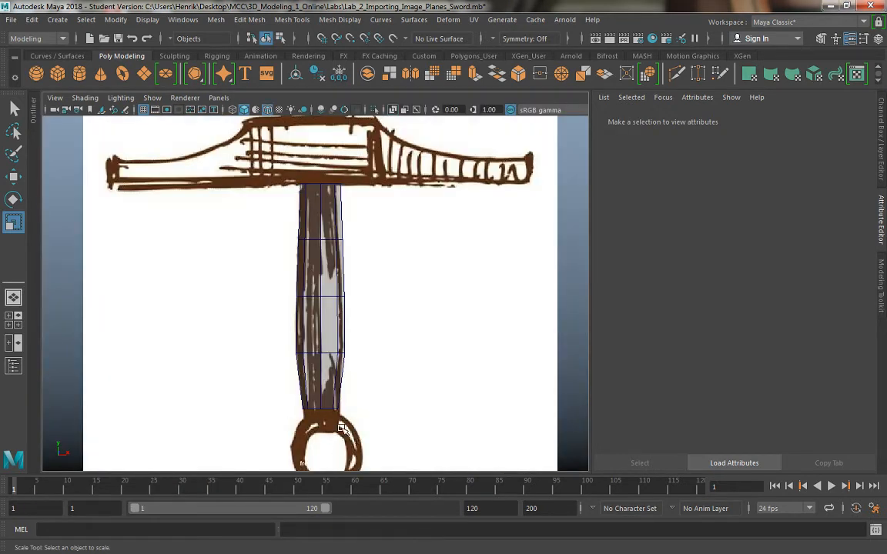
alt+middle_drag(323, 441, 319, 413)
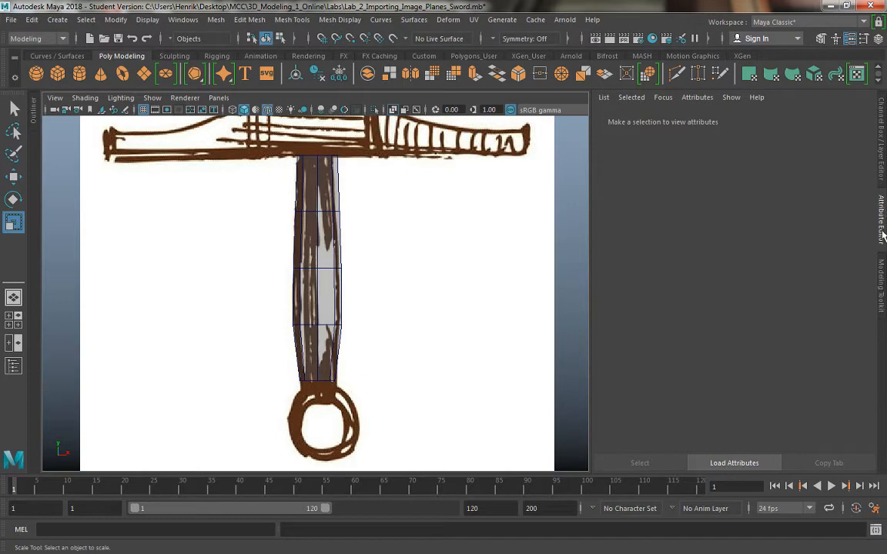
scroll(362, 348, down, 5)
key(space)
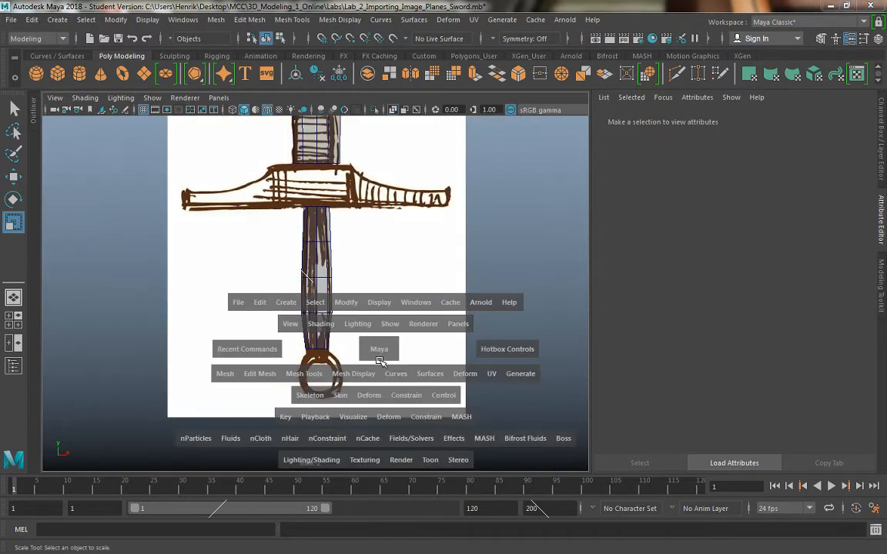
scroll(491, 401, down, 4)
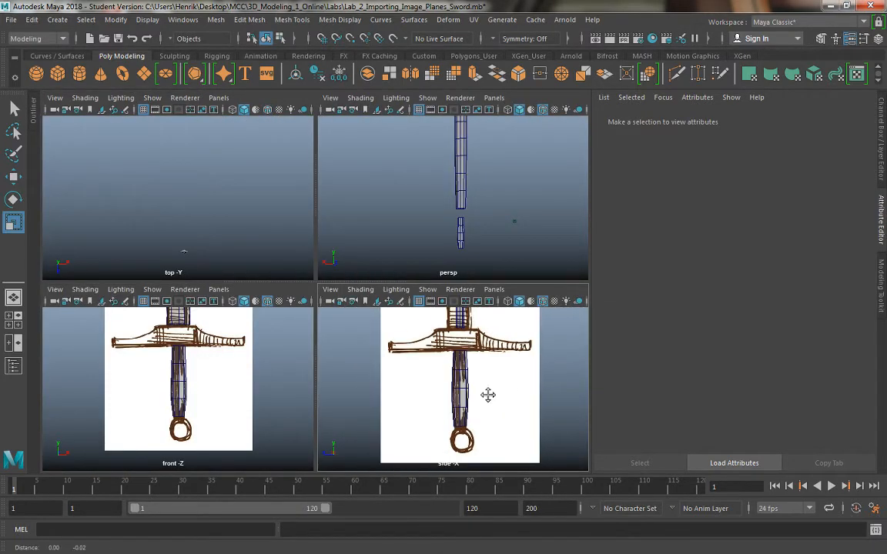
alt+middle_drag(488, 395, 488, 386)
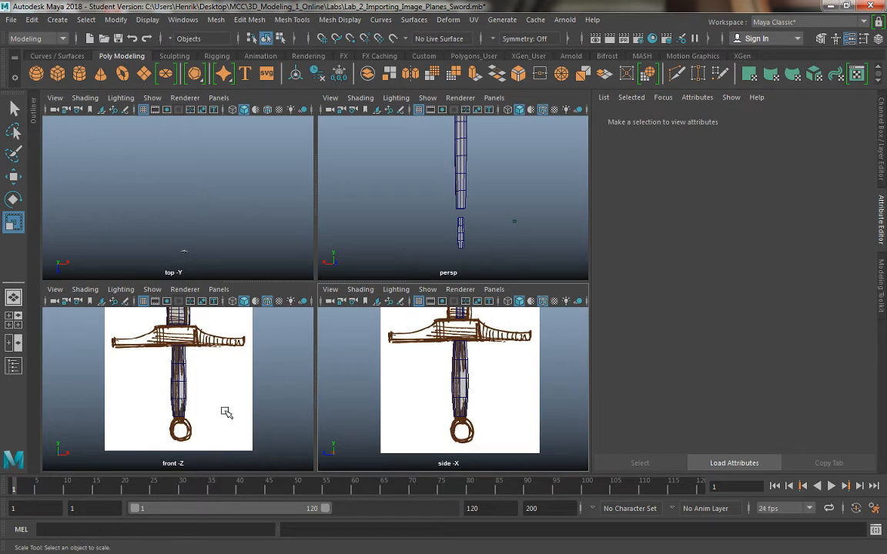
click(123, 73)
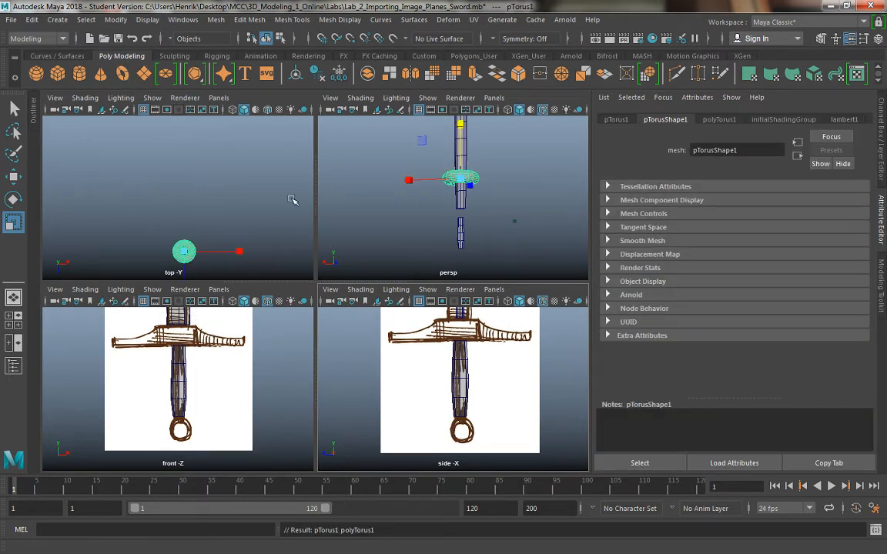
key(w)
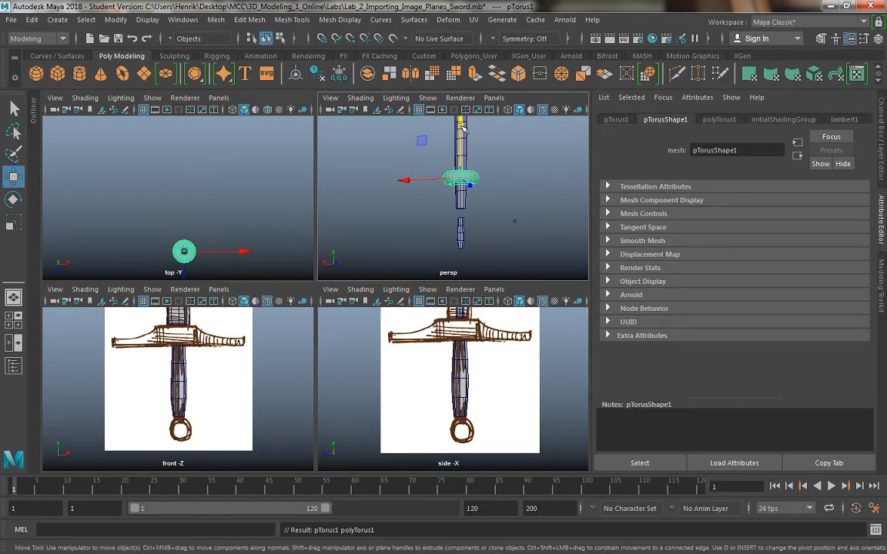
drag(460, 122, 457, 196)
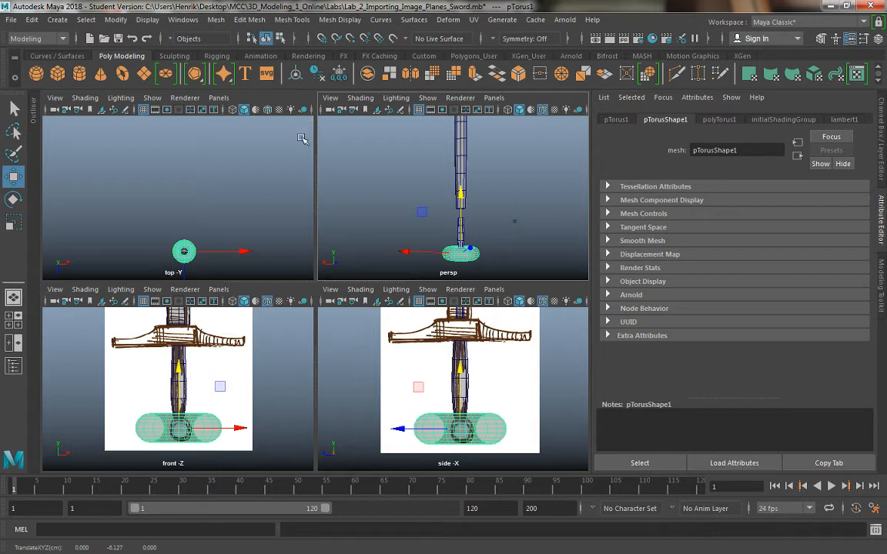
Step: Try scaling the pommel torus along Y only, then undo the scale
key(f)
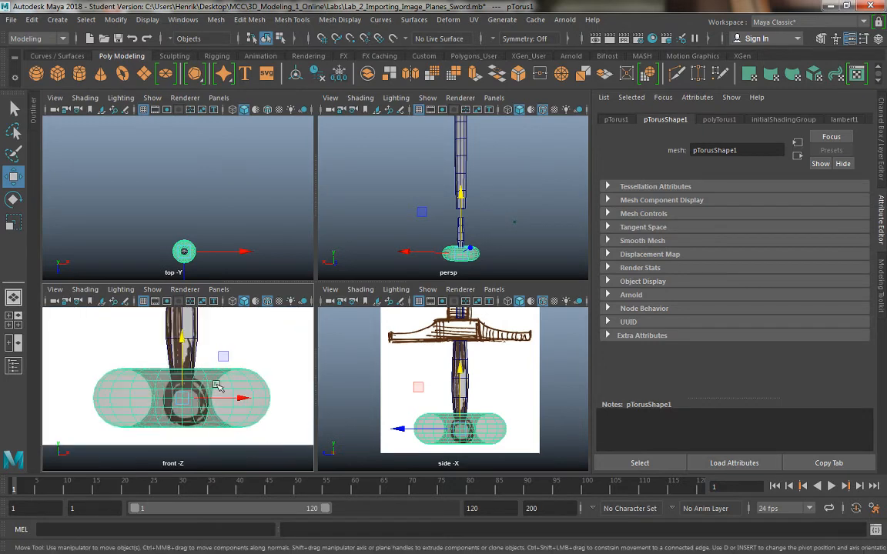
key(e)
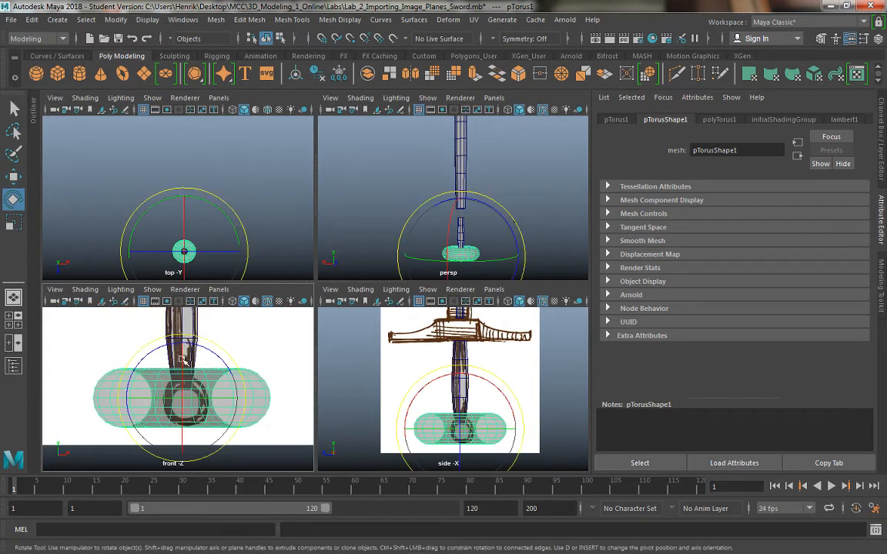
key(ctrl+a)
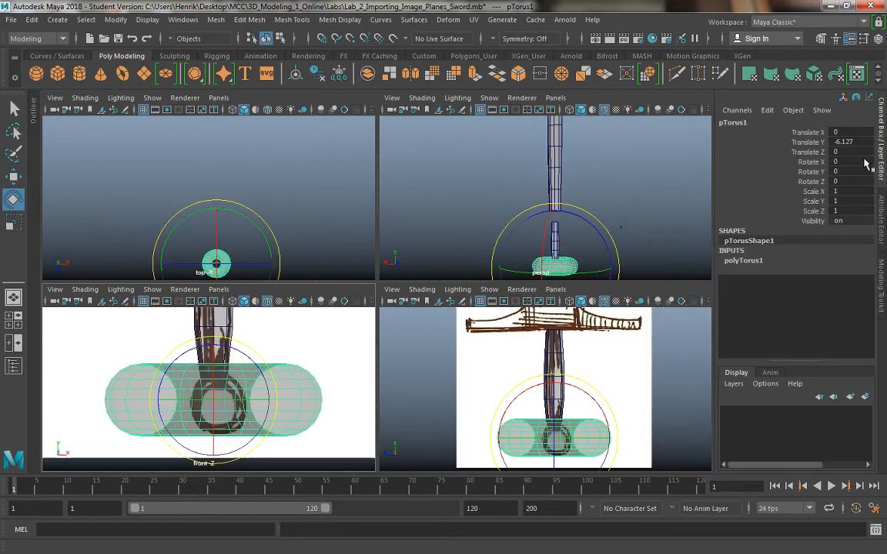
click(813, 201)
middle_drag(816, 201, 769, 231)
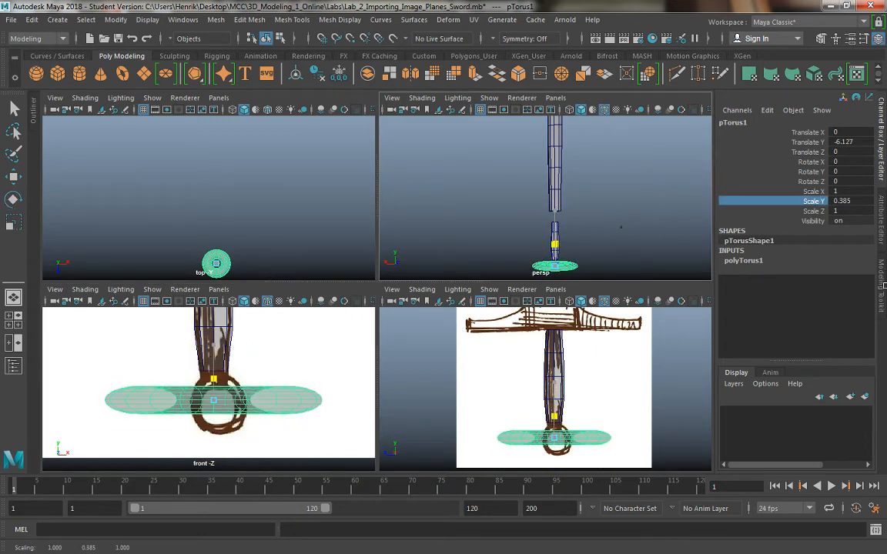
key(r)
key(ctrl+z)
Step: Try rotating the pommel torus about Y, then undo the rotation
click(732, 171)
key(e)
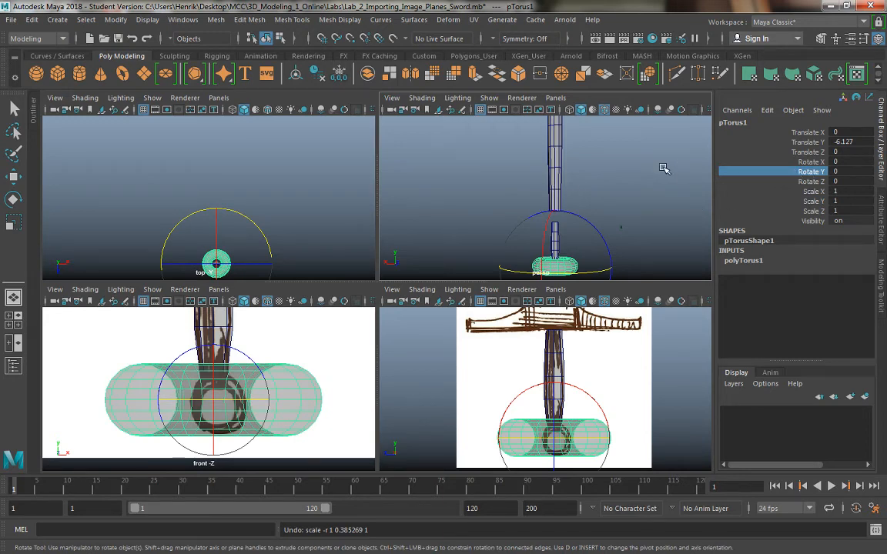
middle_drag(598, 167, 808, 189)
key(ctrl+z)
Step: Try rotating the pommel torus about Z, including exactly 90 degrees, then reset Rotate Z to 0
click(813, 182)
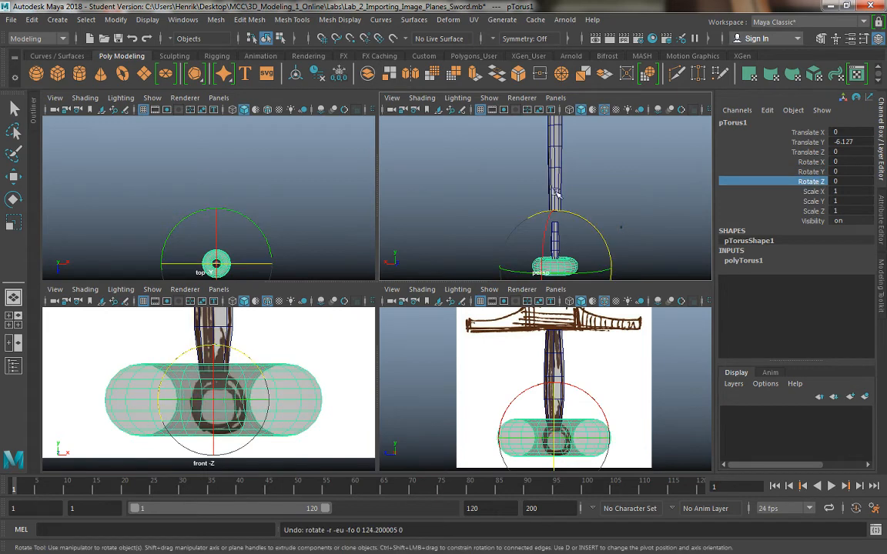
middle_drag(559, 193, 746, 211)
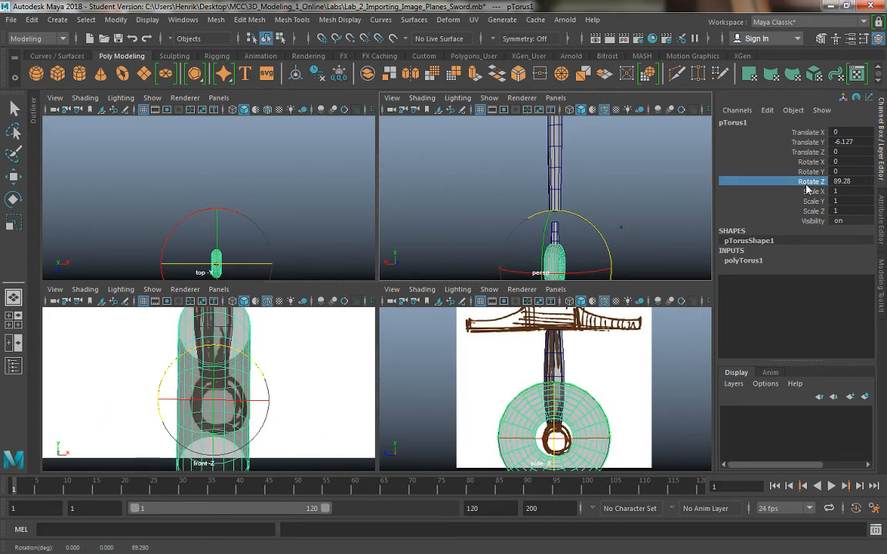
middle_drag(630, 194, 439, 184)
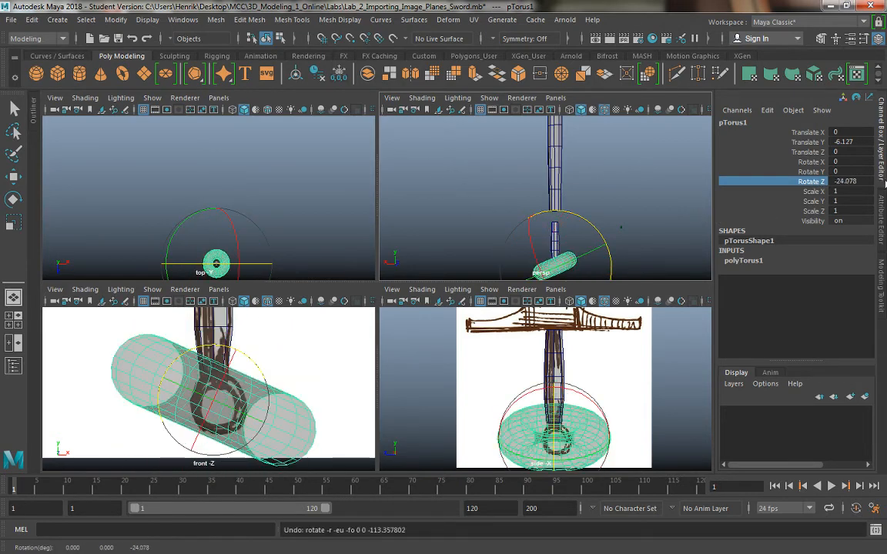
key(ctrl+z)
double_click(846, 181)
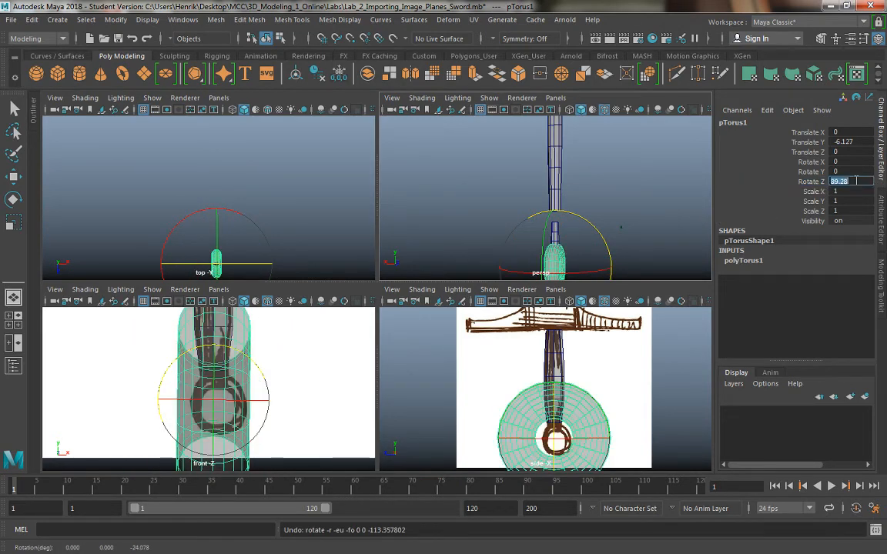
text(90)
key(Return)
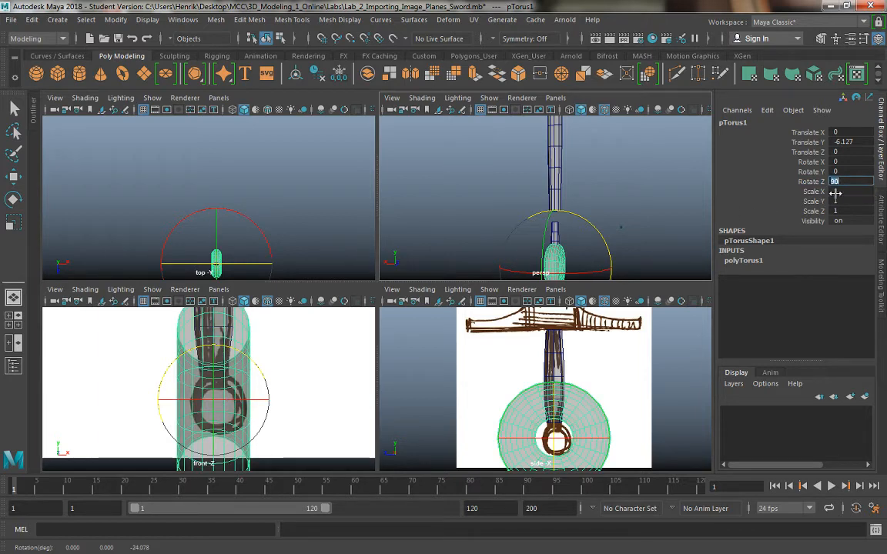
text(0)
key(Return)
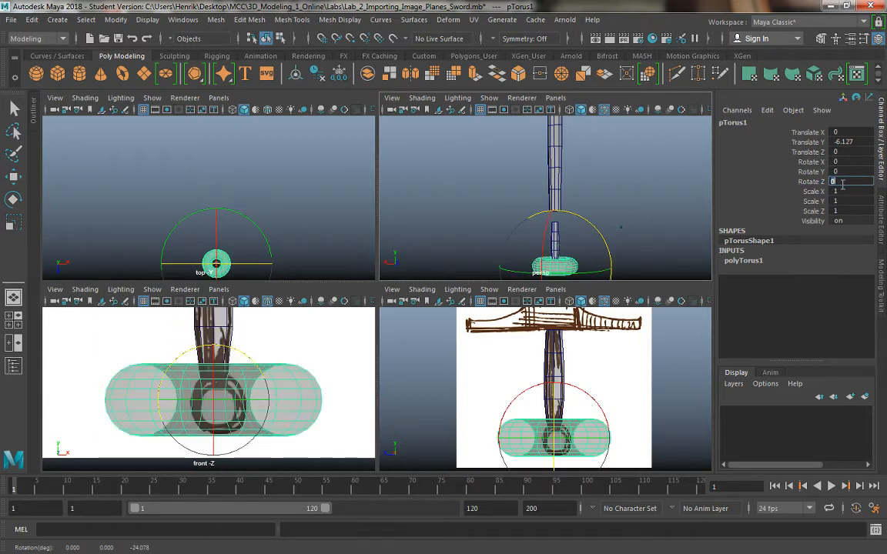
Step: Set the torus's Rotate X to 90 and scale it uniformly to about 0.321 to approximate the drawn ring
click(846, 161)
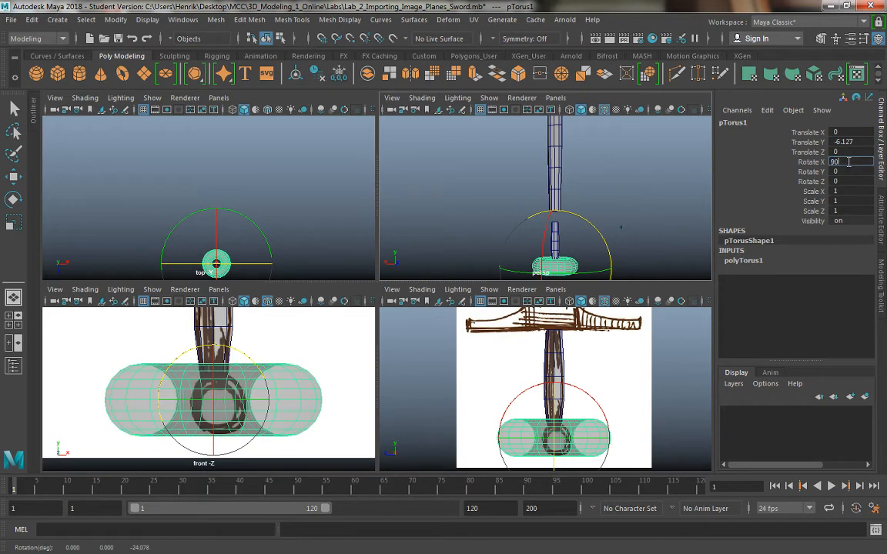
text(90)
key(Return)
alt+middle_drag(337, 381, 337, 369)
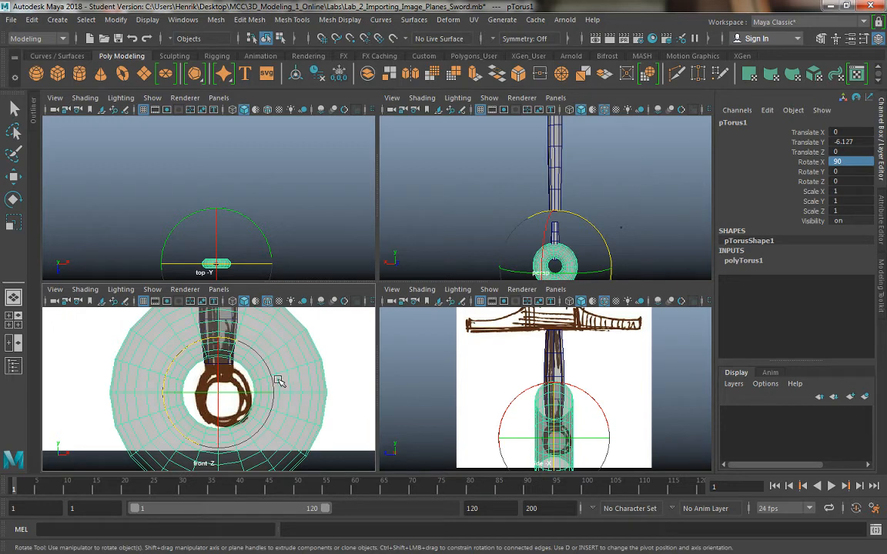
key(r)
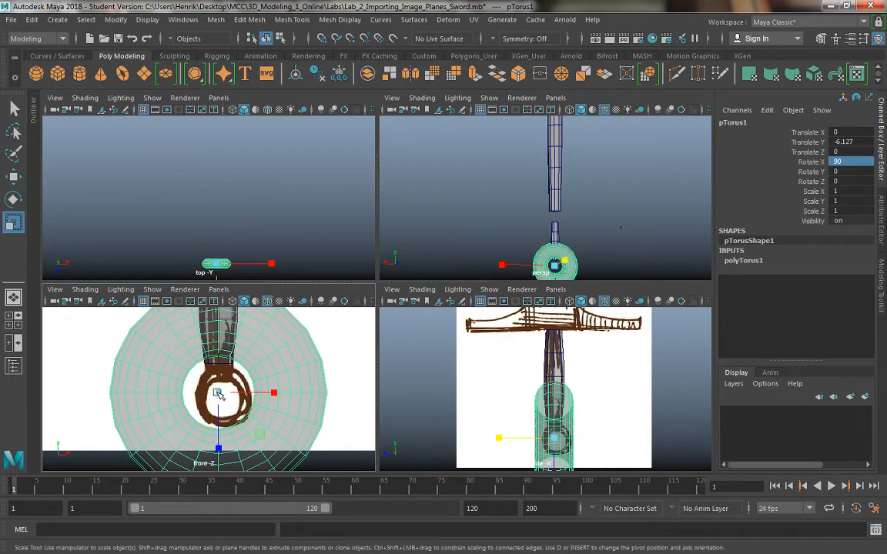
drag(217, 393, 110, 379)
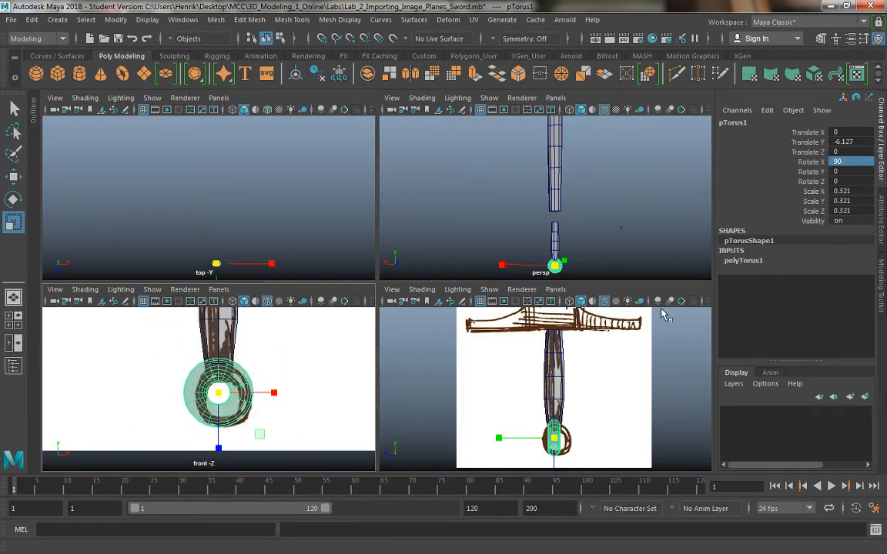
Step: Set the torus's Subdivisions Axis and Subdivisions Height to 8
click(882, 224)
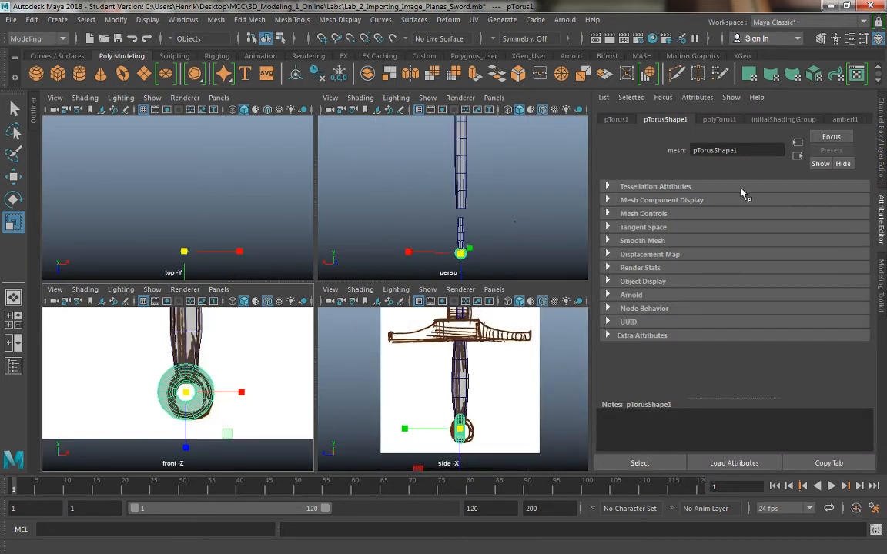
click(718, 120)
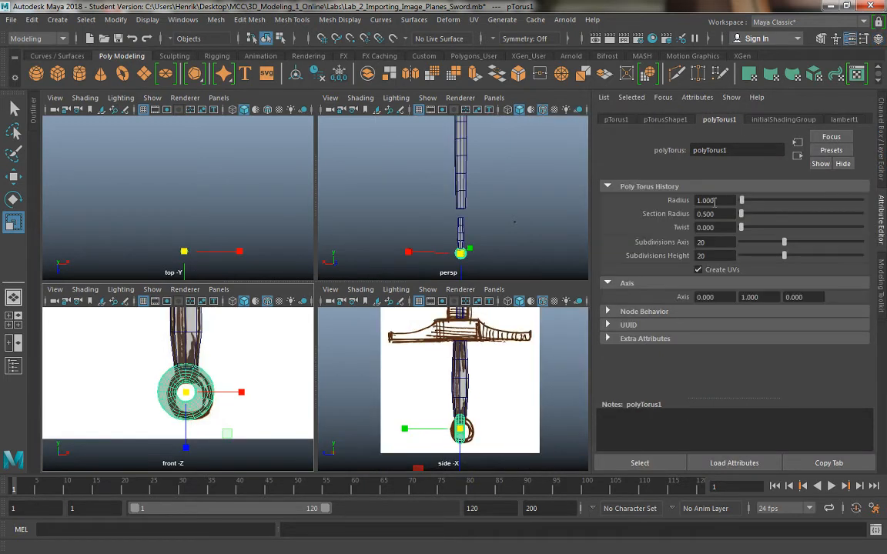
click(720, 241)
text(8)
key(Tab)
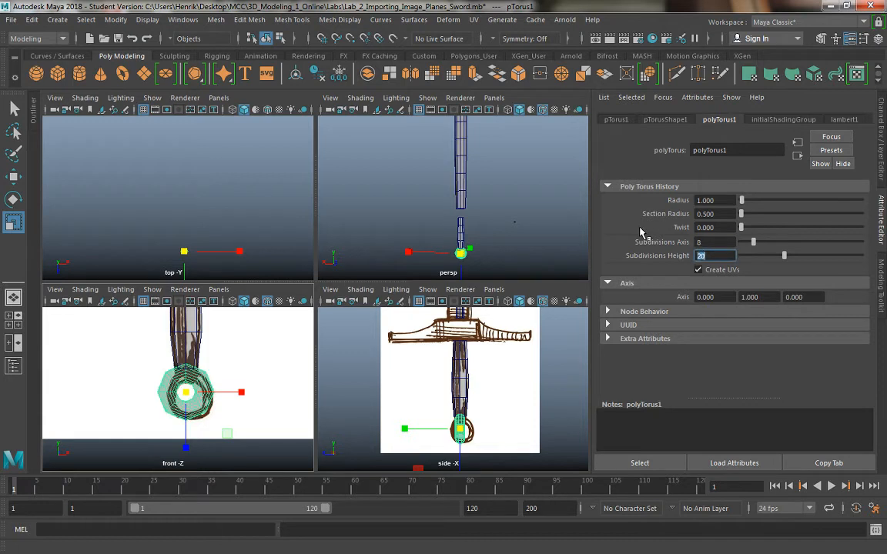
text(8)
key(Return)
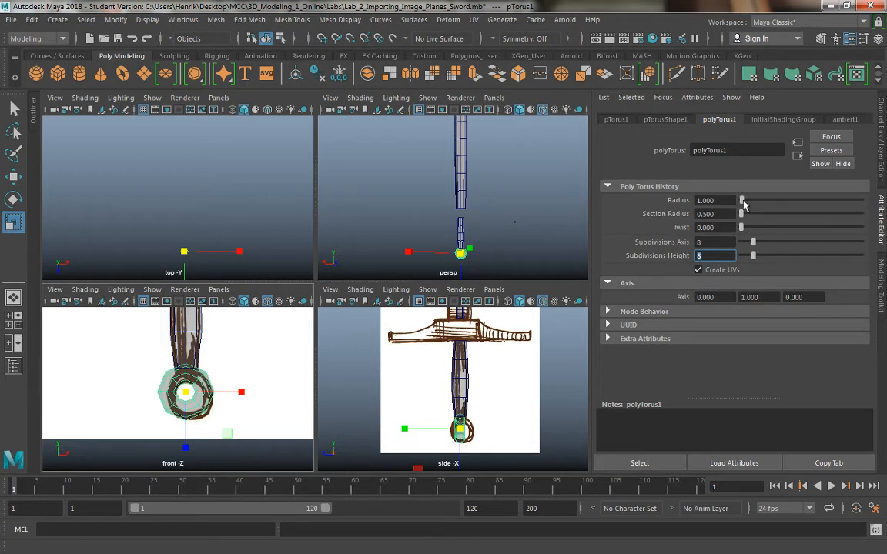
Step: Increase the torus radius to about 3.102 and scale the torus uniformly to about 0.117 to match the drawn ring
drag(743, 203, 745, 204)
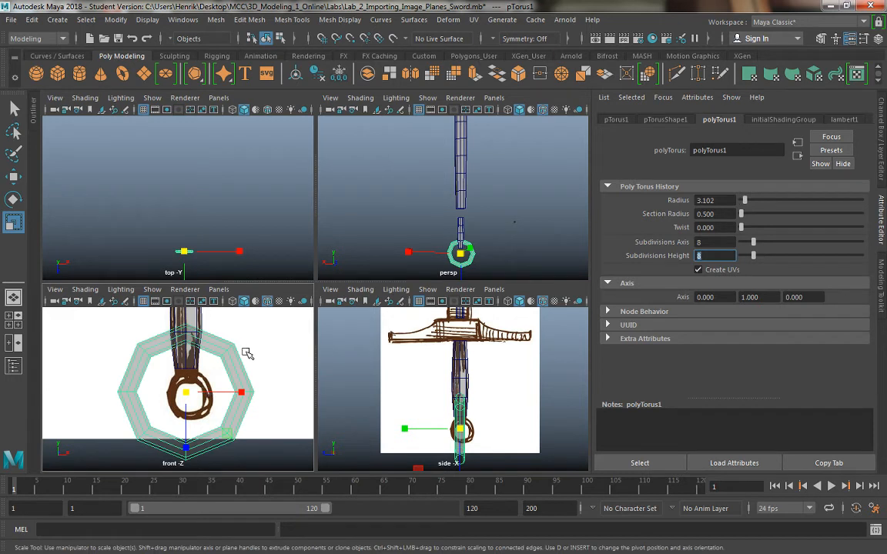
drag(185, 392, 122, 374)
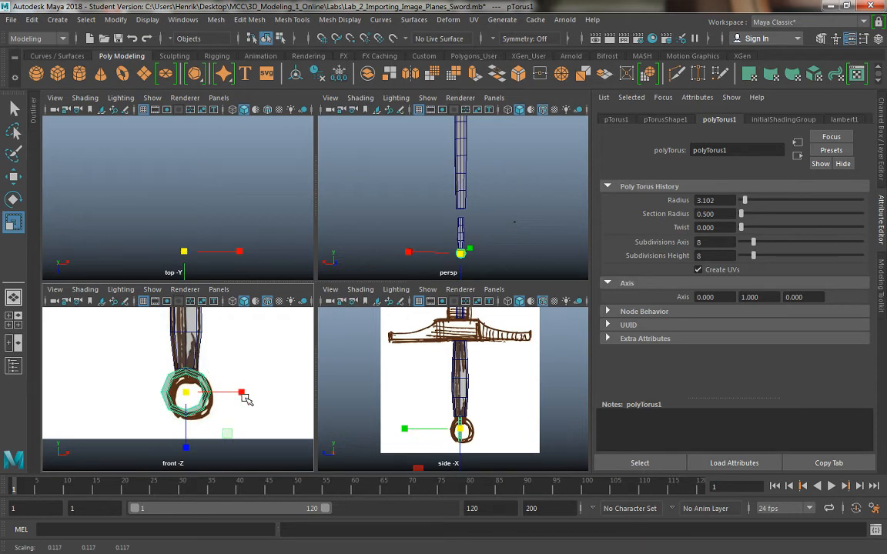
Step: Move the torus down along Y to about -6.195 in the front view to align with the drawn ring
key(space)
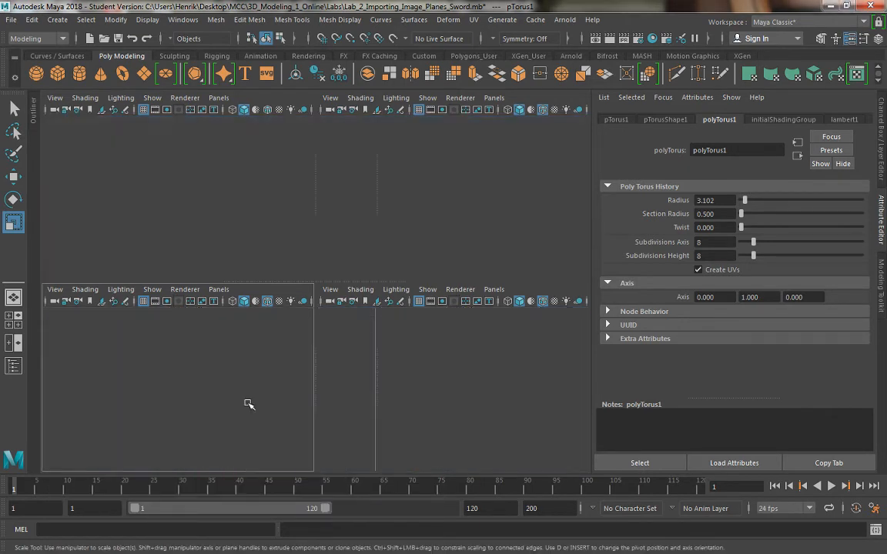
alt+middle_drag(367, 358, 382, 380)
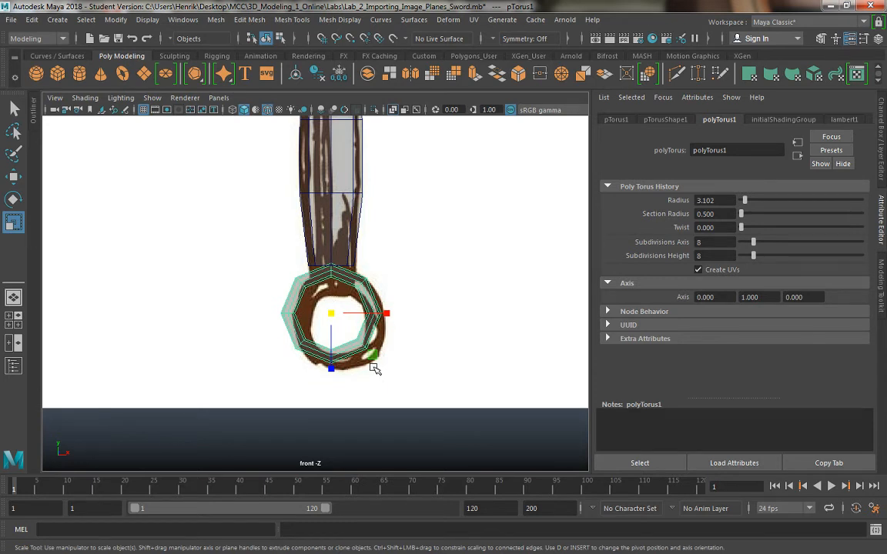
key(w)
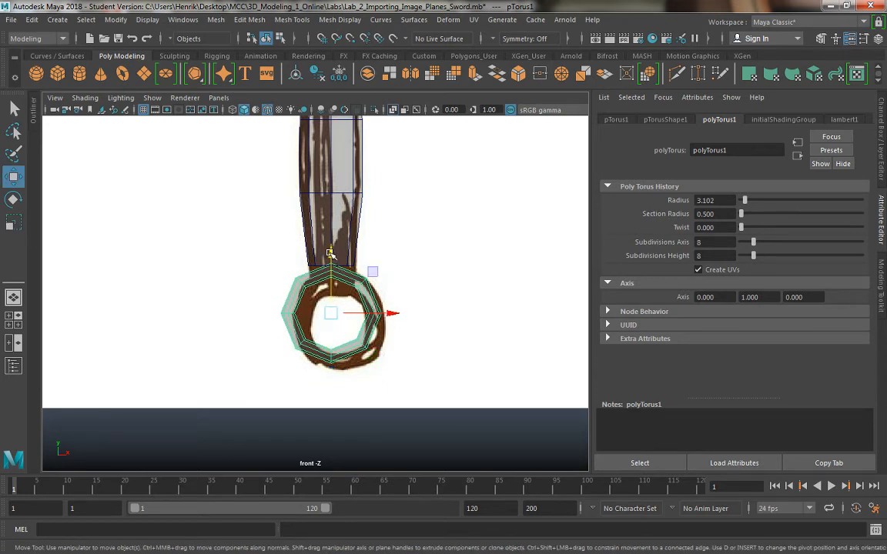
drag(328, 253, 328, 261)
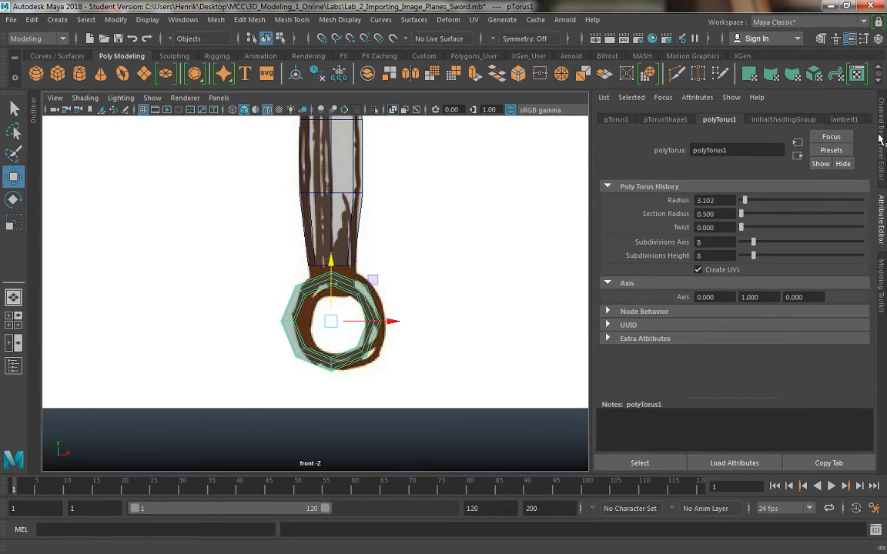
Step: Create a display layer from the selected pommel torus and hide that layer
key(ctrl+a)
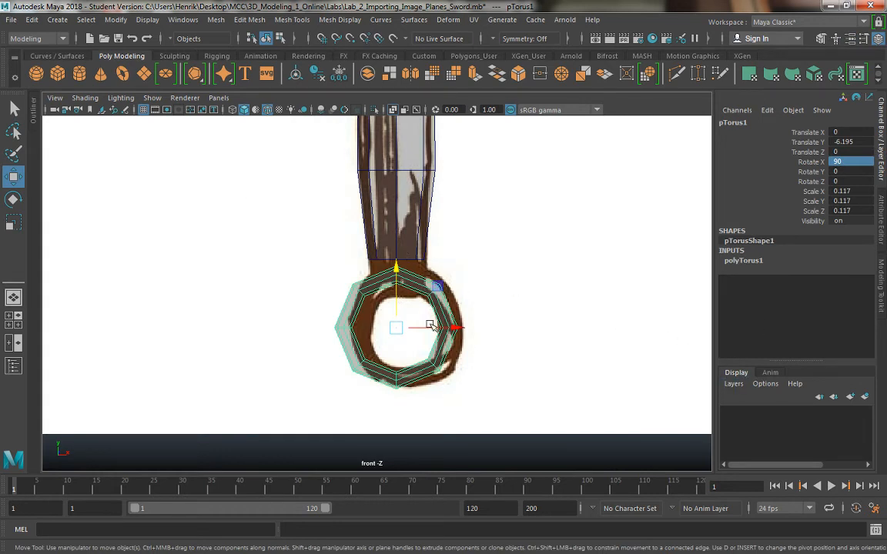
click(734, 383)
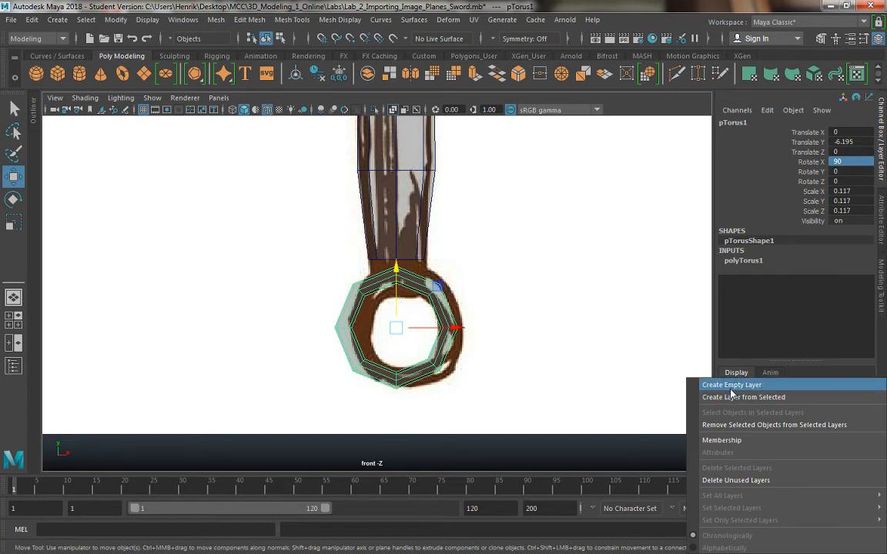
click(543, 307)
click(542, 307)
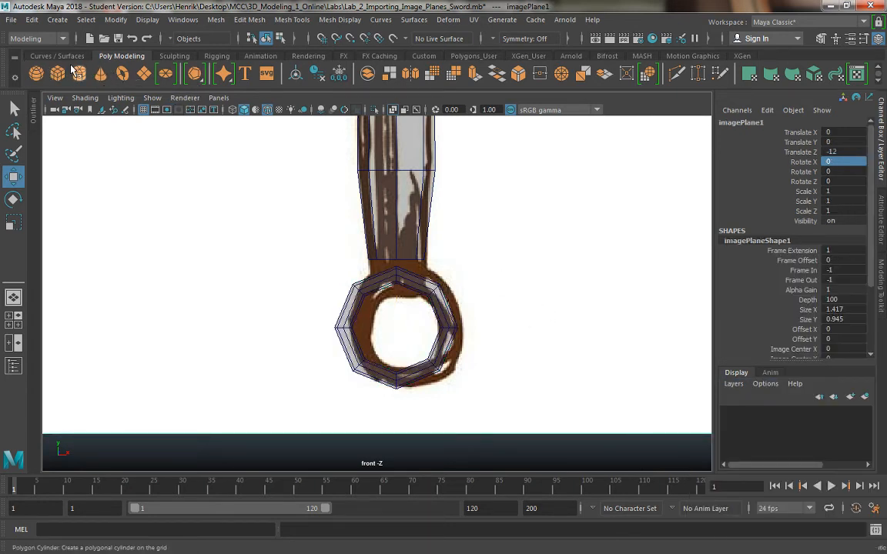
click(395, 267)
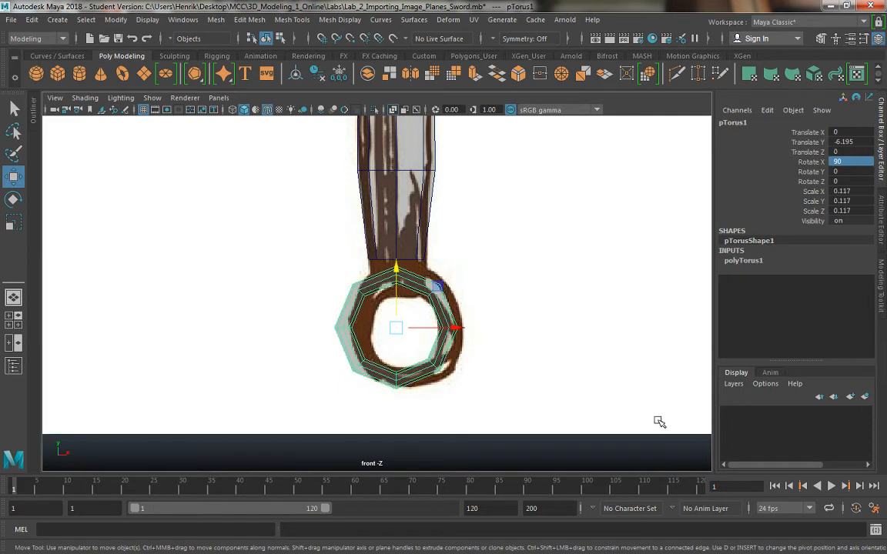
click(733, 383)
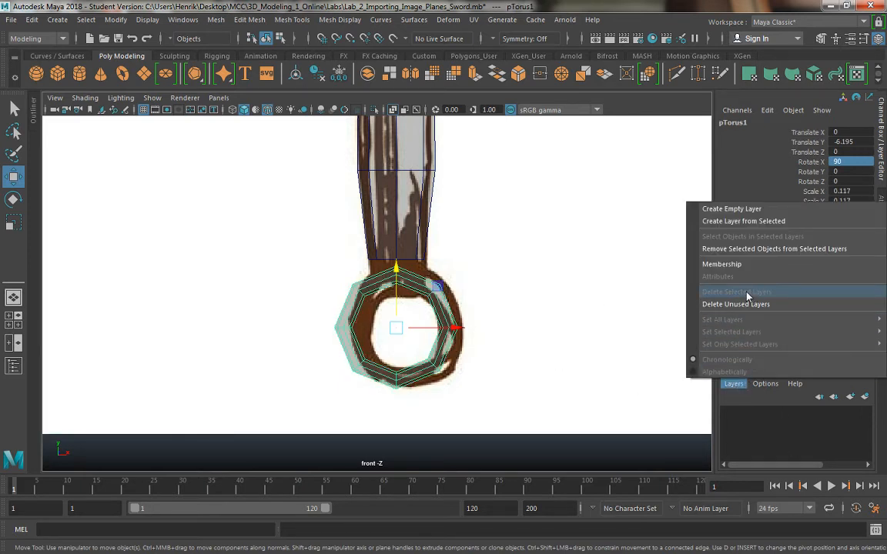
click(731, 223)
click(726, 414)
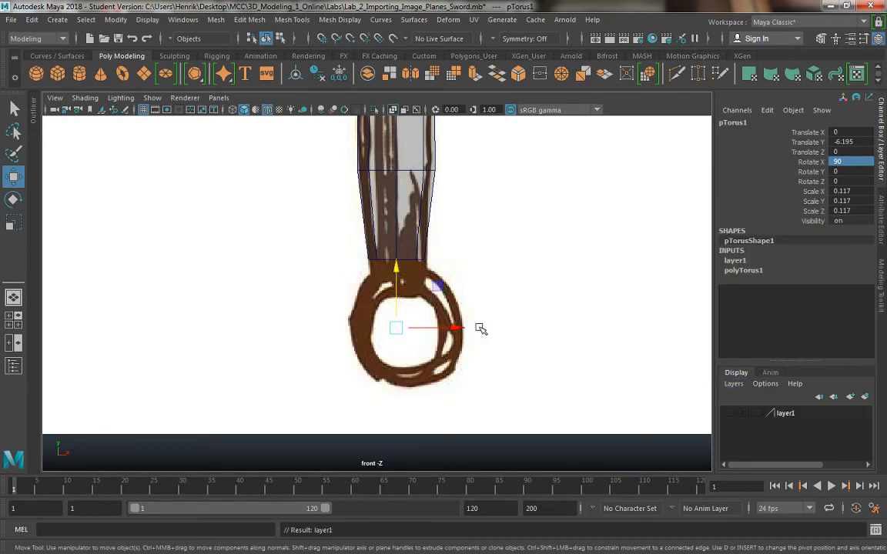
Step: Toggle layer1's visibility to compare the torus with the drawn ring, leaving the layer hidden and nothing selected
click(502, 330)
alt+middle_drag(507, 357, 488, 383)
scroll(461, 330, down, 5)
scroll(461, 330, down, 4)
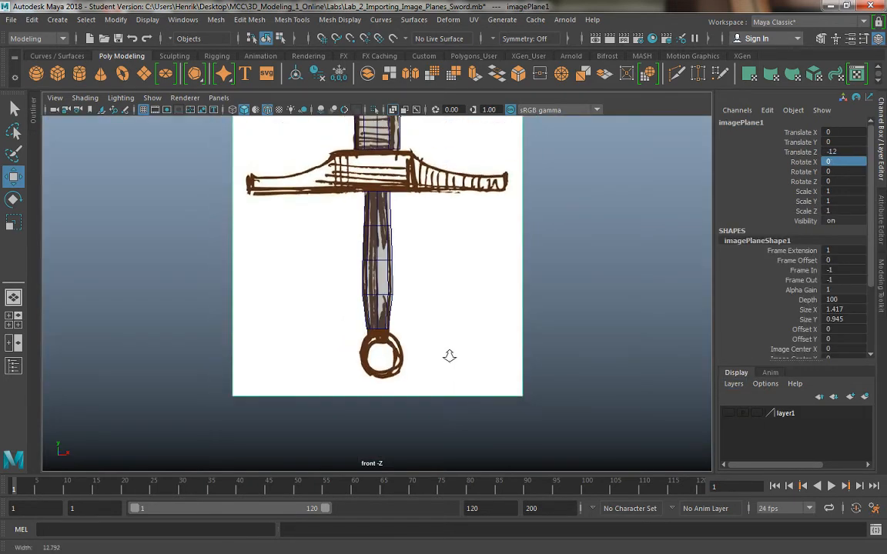
click(728, 414)
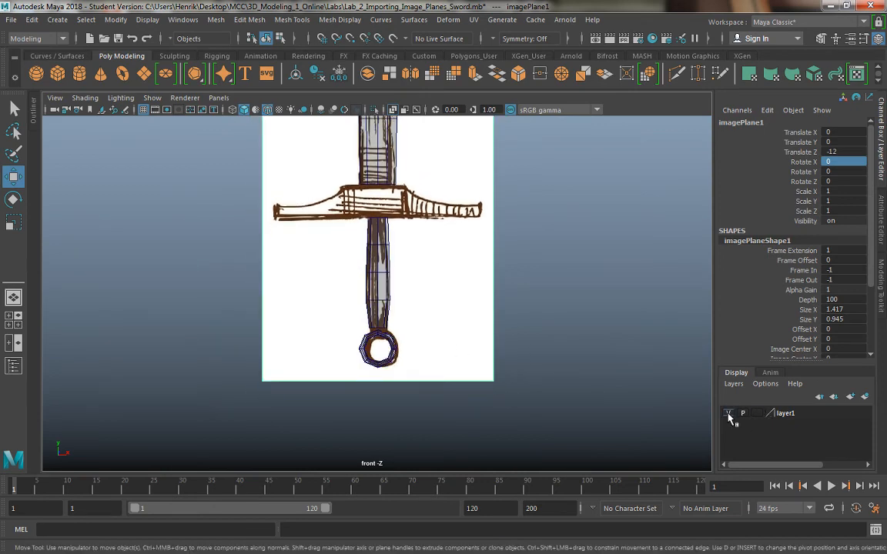
click(729, 415)
click(728, 414)
click(728, 414)
click(728, 414)
click(728, 414)
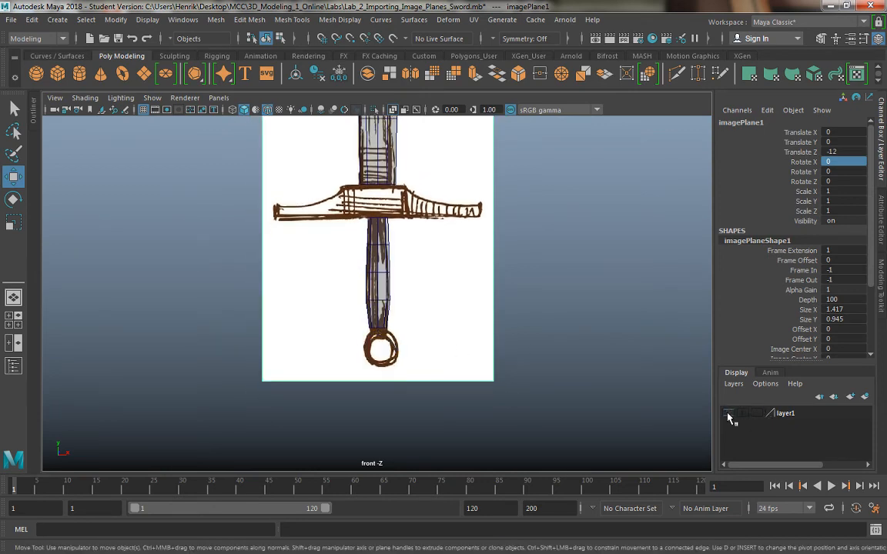
click(555, 366)
scroll(405, 322, up, 4)
alt+middle_drag(437, 277, 450, 323)
alt+right_drag(451, 326, 481, 422)
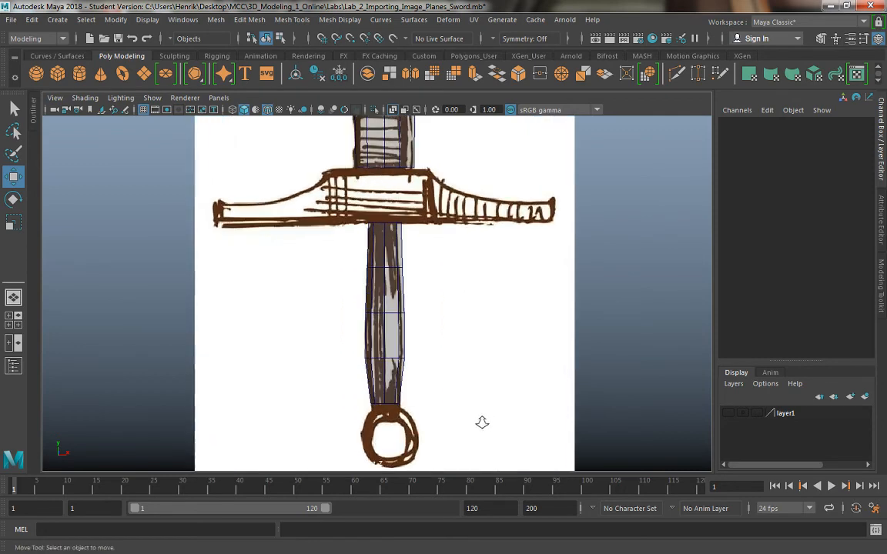
Step: Examine the handle and blade against the drawing in the front and side views and in perspective
alt+middle_drag(488, 418, 486, 394)
alt+right_drag(480, 312, 485, 377)
alt+middle_drag(494, 343, 495, 360)
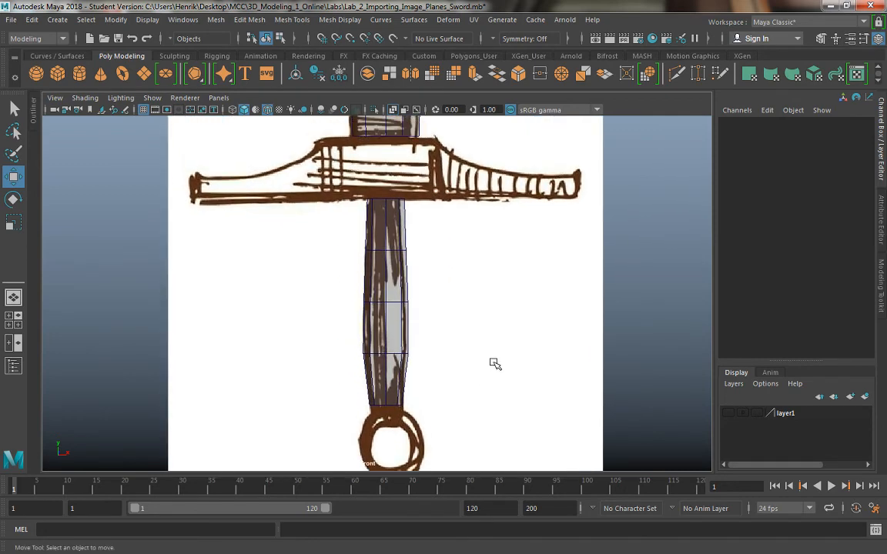
scroll(482, 353, down, 5)
key(space)
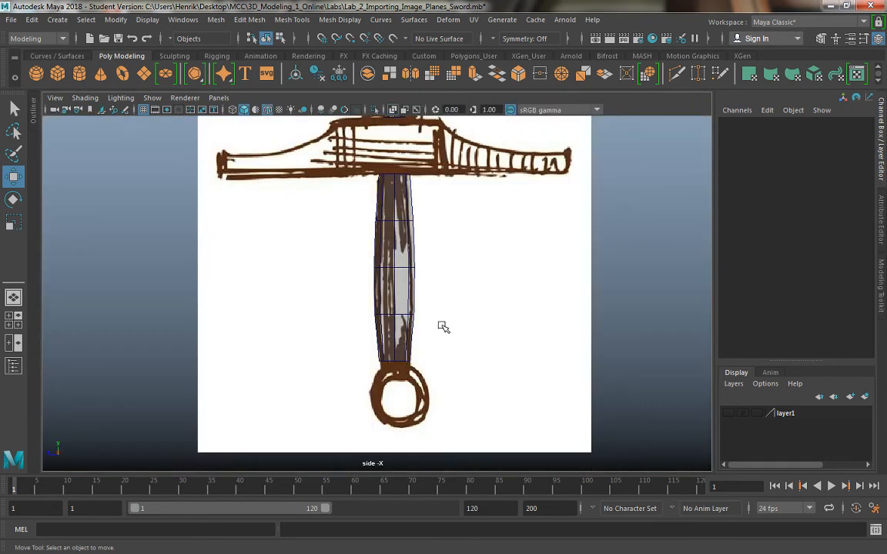
alt+drag(441, 326, 414, 295)
key(space)
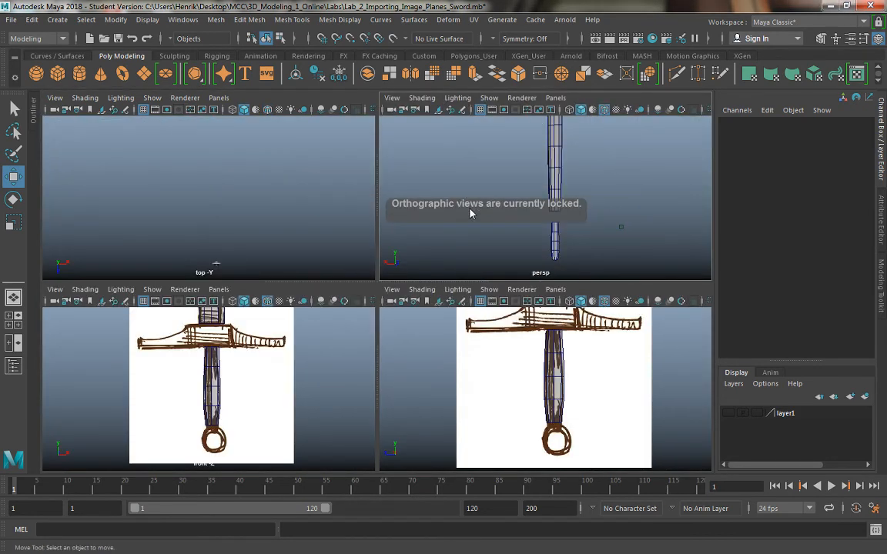
key(space)
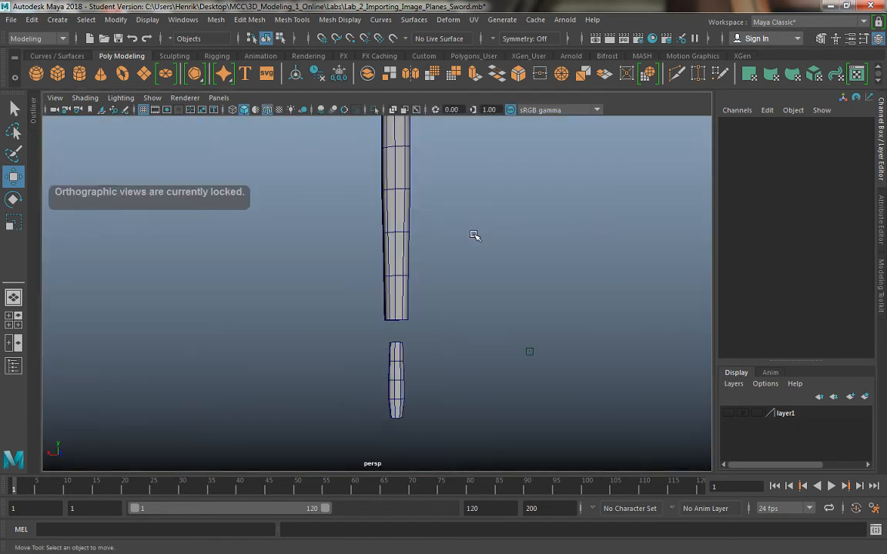
alt+drag(474, 234, 389, 327)
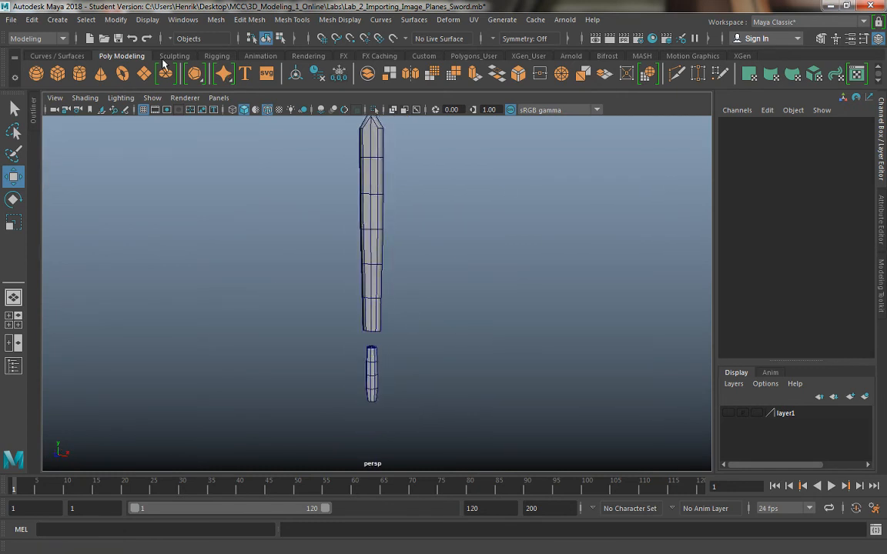
Step: Create a polygon sphere and set its axis and height subdivisions to 8 each
click(36, 74)
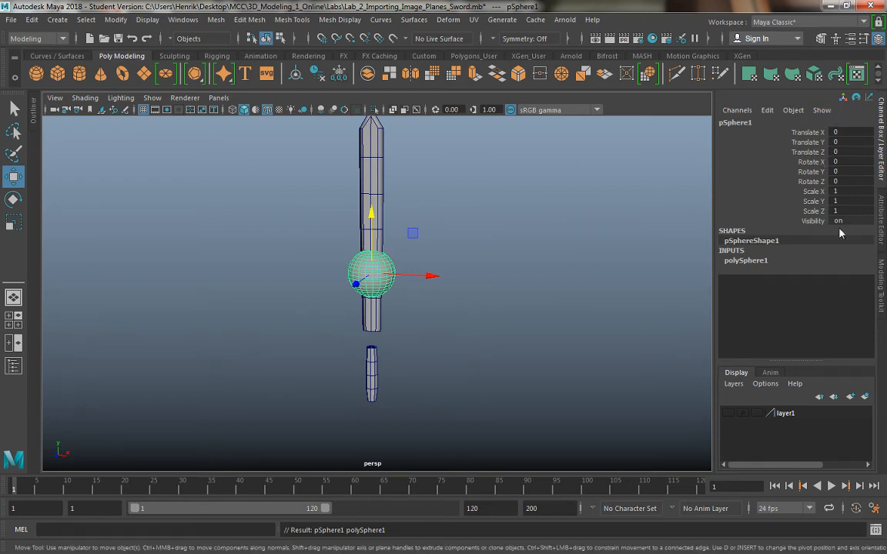
click(881, 218)
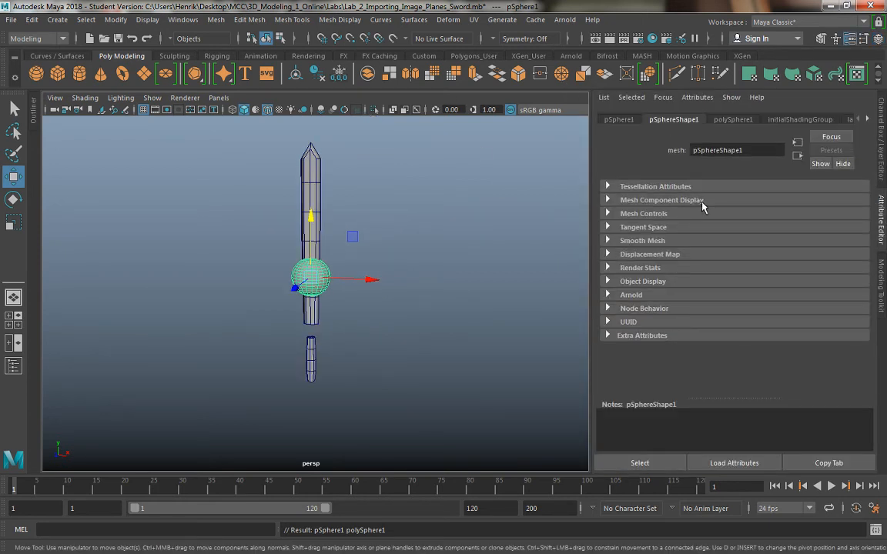
click(735, 120)
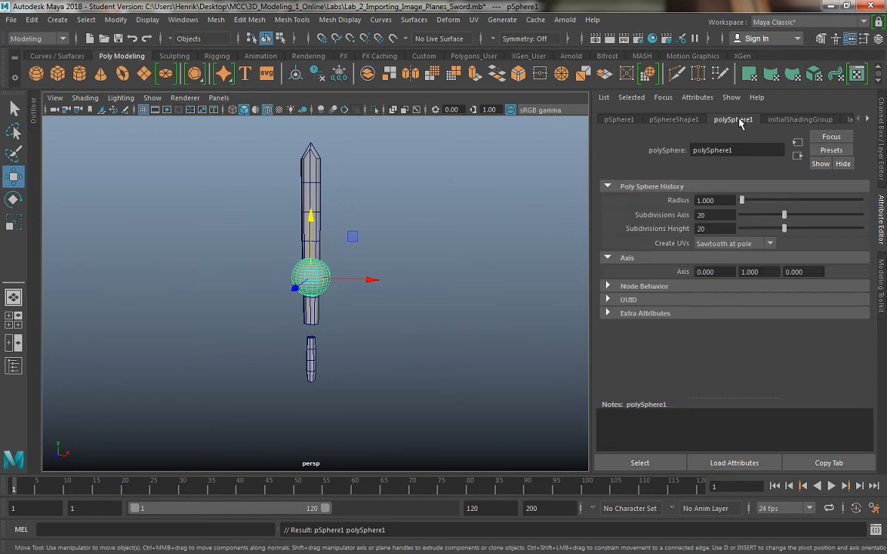
double_click(711, 216)
text(8)
key(Tab)
text(8)
key(Return)
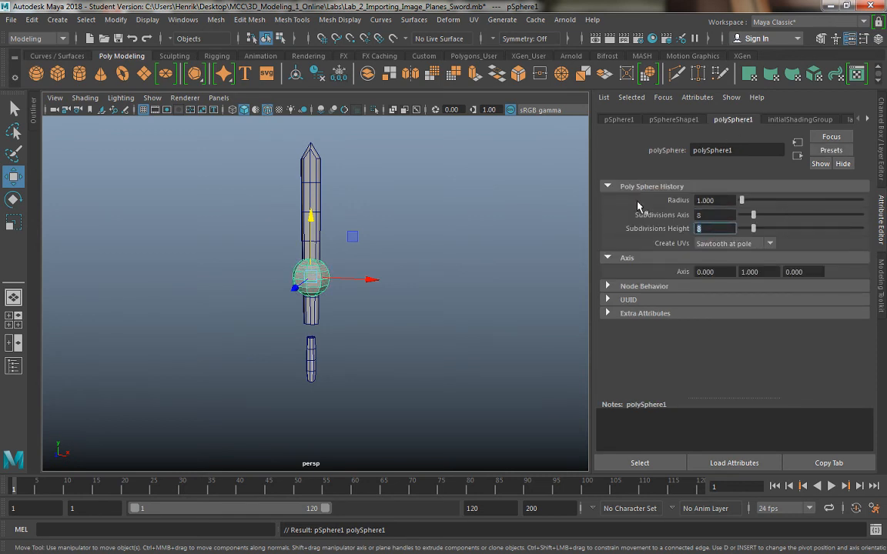
Step: Move the sphere down along Y to the lower end of the handle
alt+middle_drag(497, 282, 500, 276)
key(w)
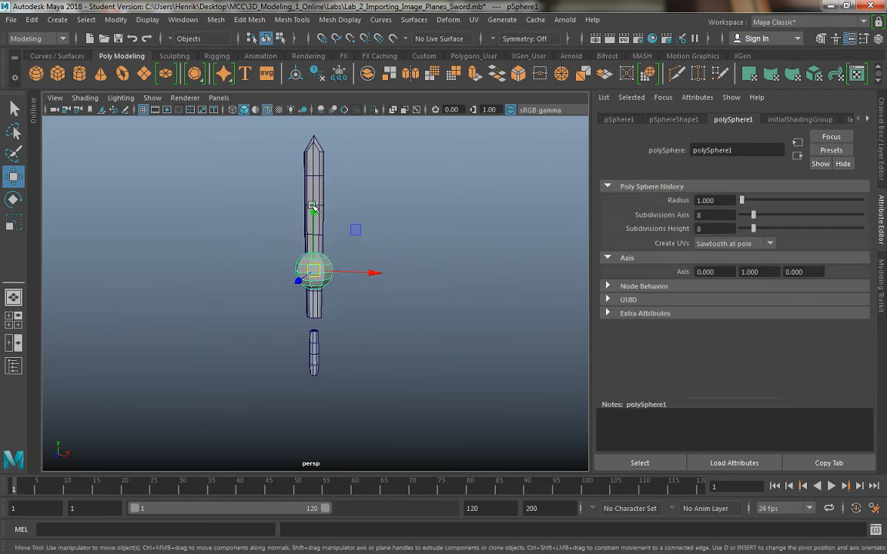
drag(314, 206, 299, 335)
Step: In the front view, scale the sphere uniformly to about 0.415 and move it along Y to about -6.132 over the drawn pommel
key(space)
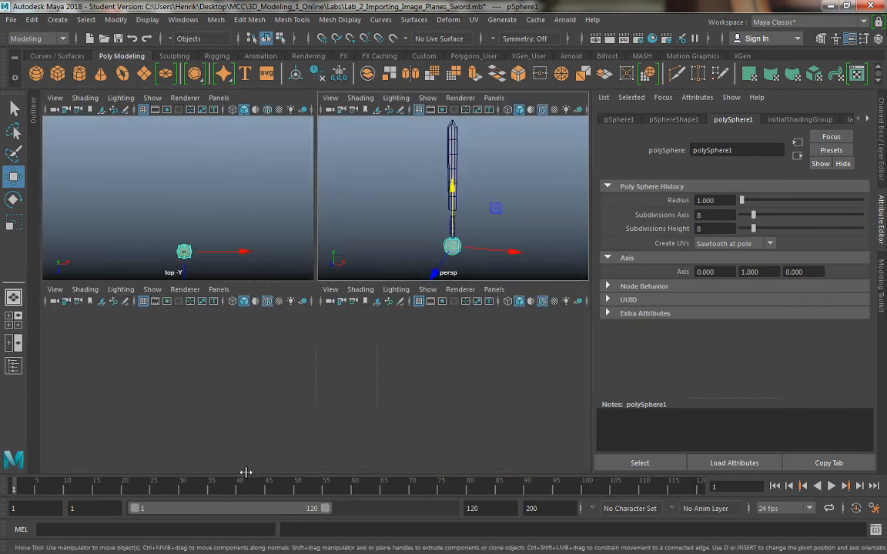
key(space)
key(r)
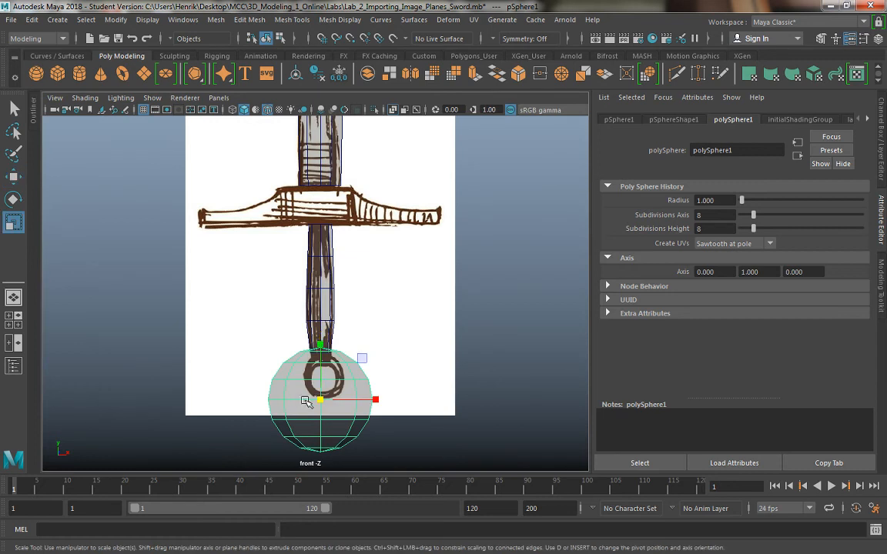
drag(319, 398, 267, 382)
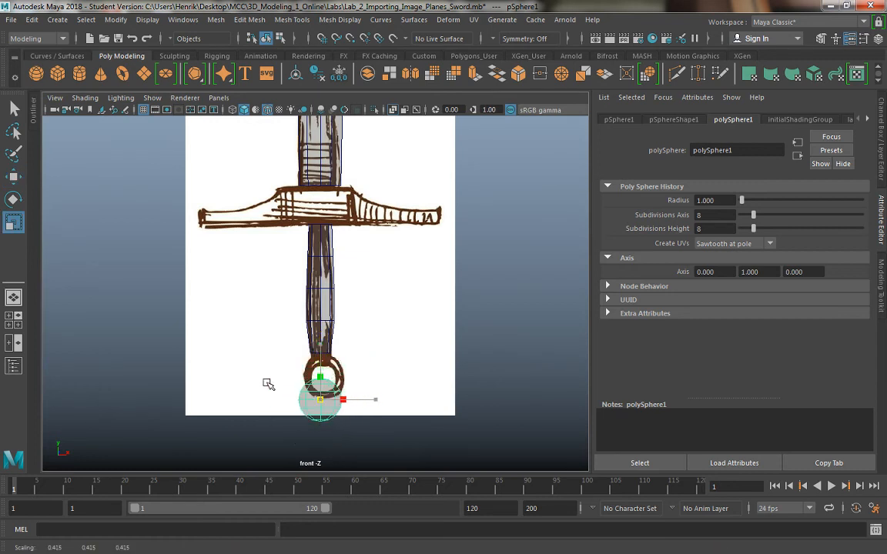
key(w)
drag(317, 337, 323, 313)
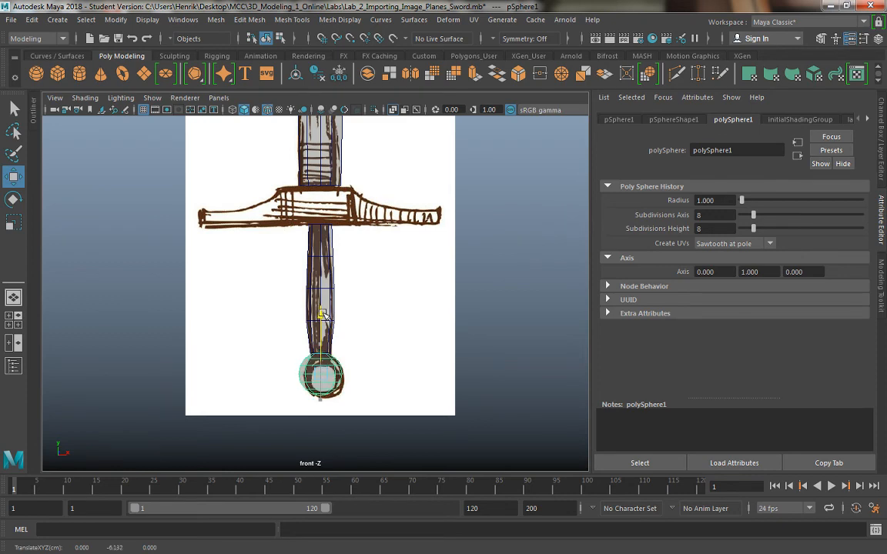
Step: Clear the selection and inspect the spherical pommel and its junction with the handle from several angles in perspective
key(space)
key(space)
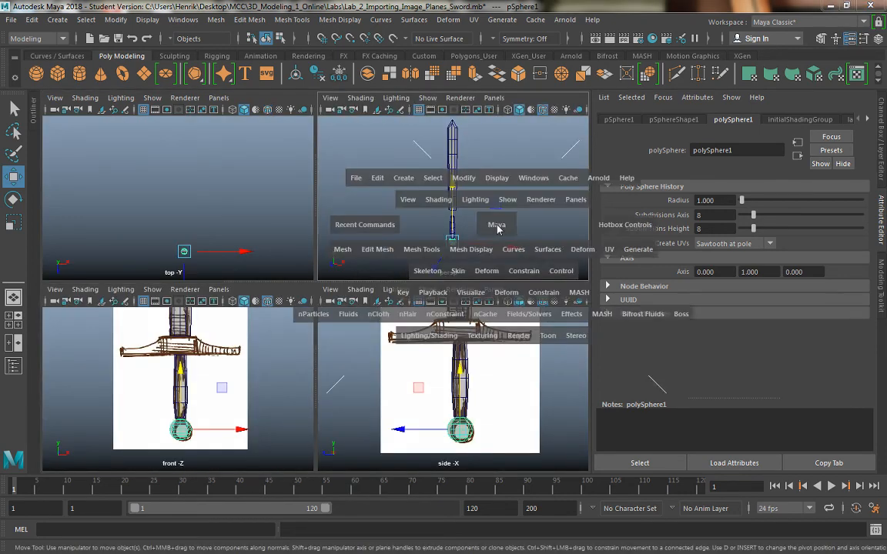
alt+drag(445, 260, 331, 295)
click(455, 320)
alt+drag(452, 321, 299, 312)
alt+middle_drag(299, 312, 332, 261)
alt+right_drag(333, 261, 387, 391)
alt+drag(387, 391, 333, 393)
alt+middle_drag(333, 393, 311, 348)
alt+right_drag(377, 369, 353, 387)
alt+drag(353, 387, 319, 270)
alt+right_drag(318, 269, 366, 382)
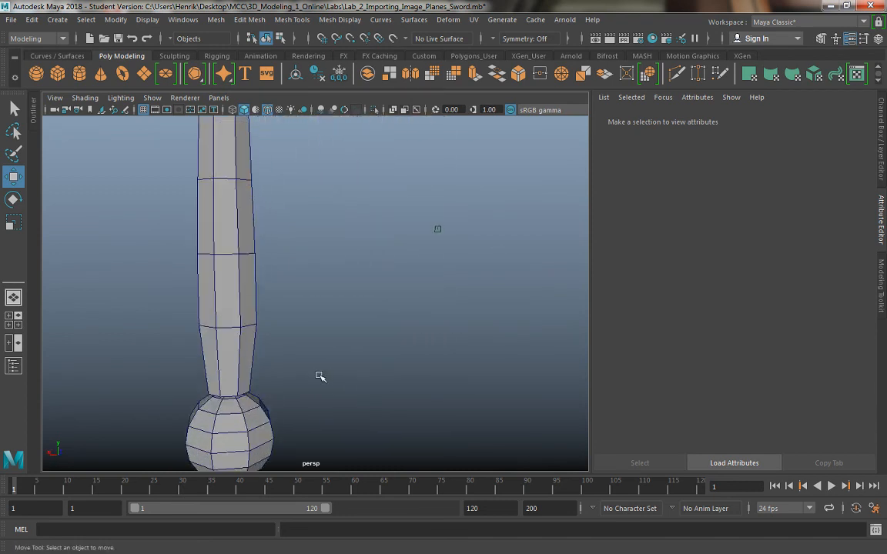
Step: Review the whole sword in perspective and examine the drawn crossguard between blade and handle in the front view
alt+middle_drag(318, 376, 328, 351)
alt+drag(326, 359, 277, 325)
alt+right_drag(277, 325, 398, 311)
alt+drag(398, 311, 302, 240)
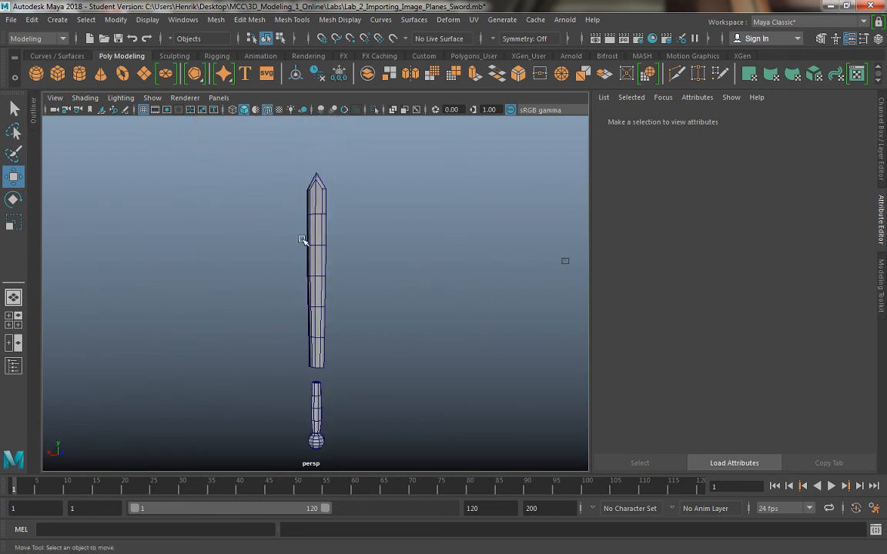
alt+drag(321, 306, 371, 330)
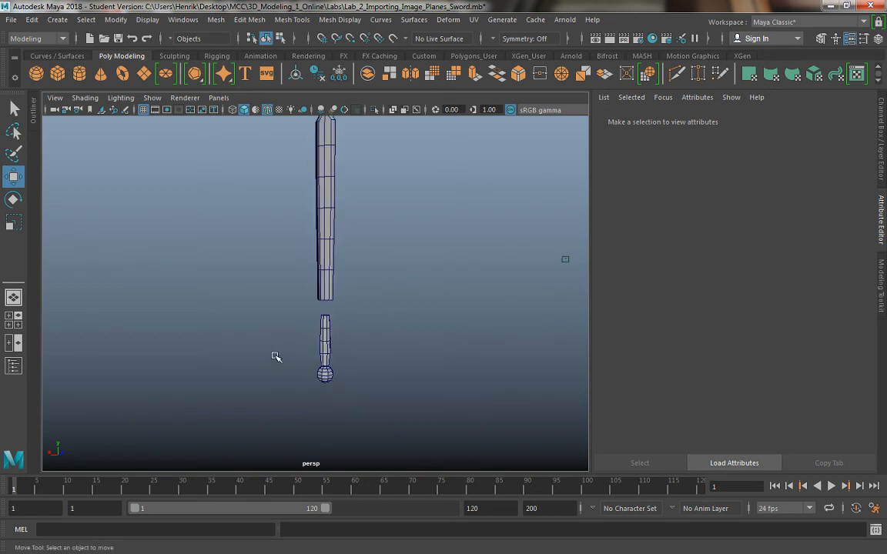
alt+drag(275, 356, 334, 330)
key(space)
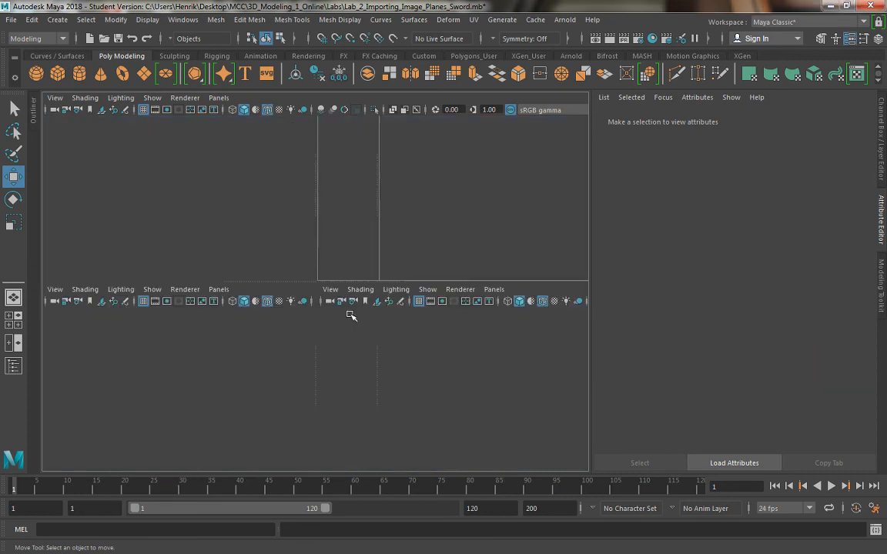
key(space)
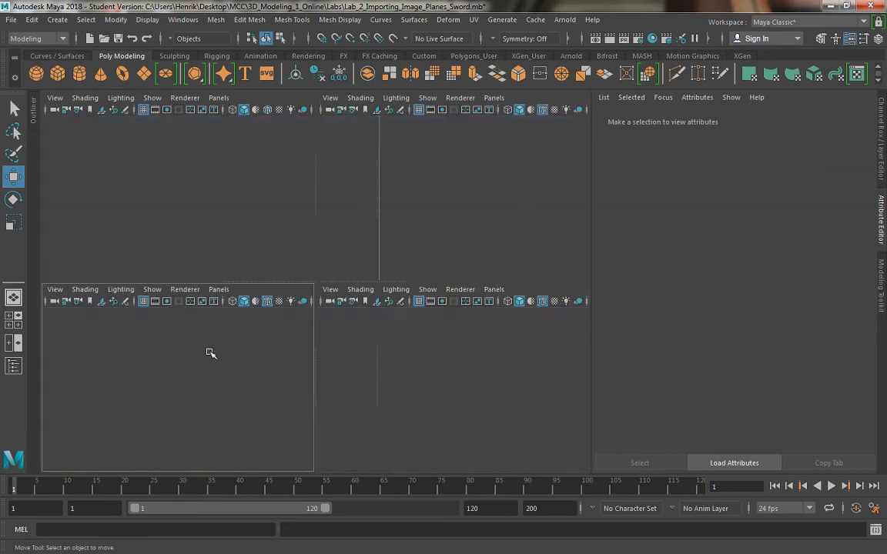
alt+middle_drag(240, 275, 260, 363)
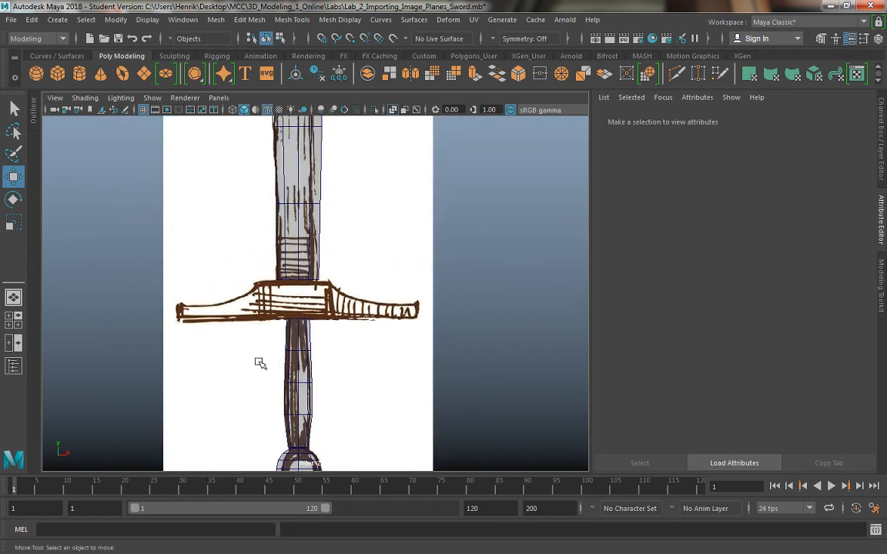